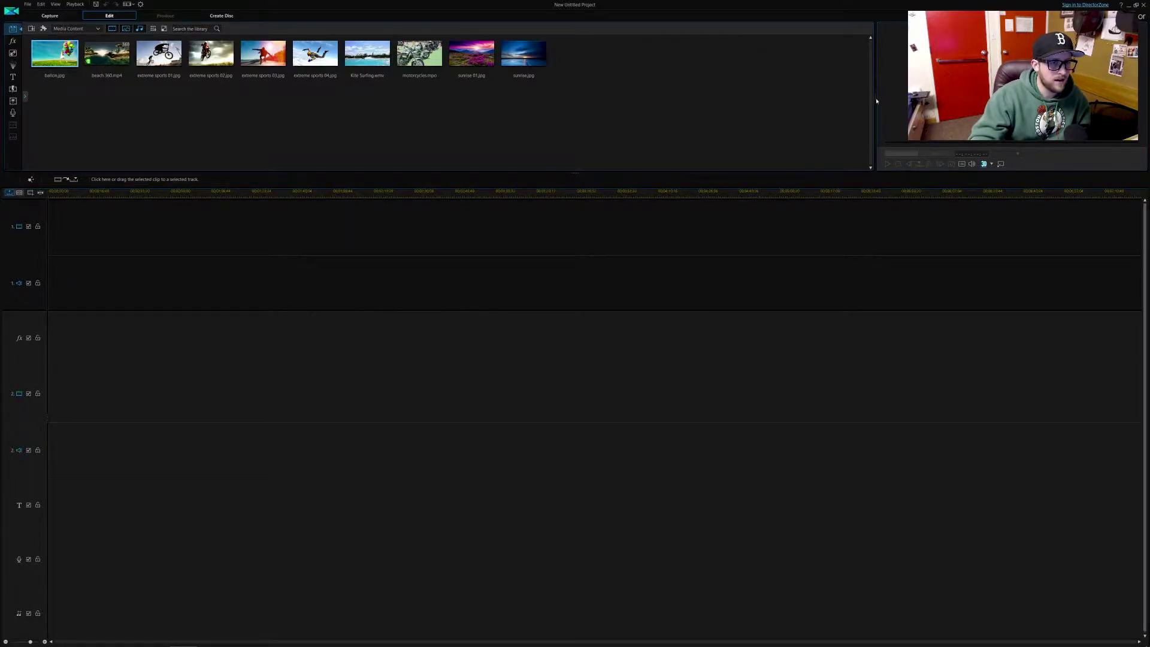
{"action": "left_click_drag", "start_coordinate": [875, 102], "coordinate": [737, 102]}
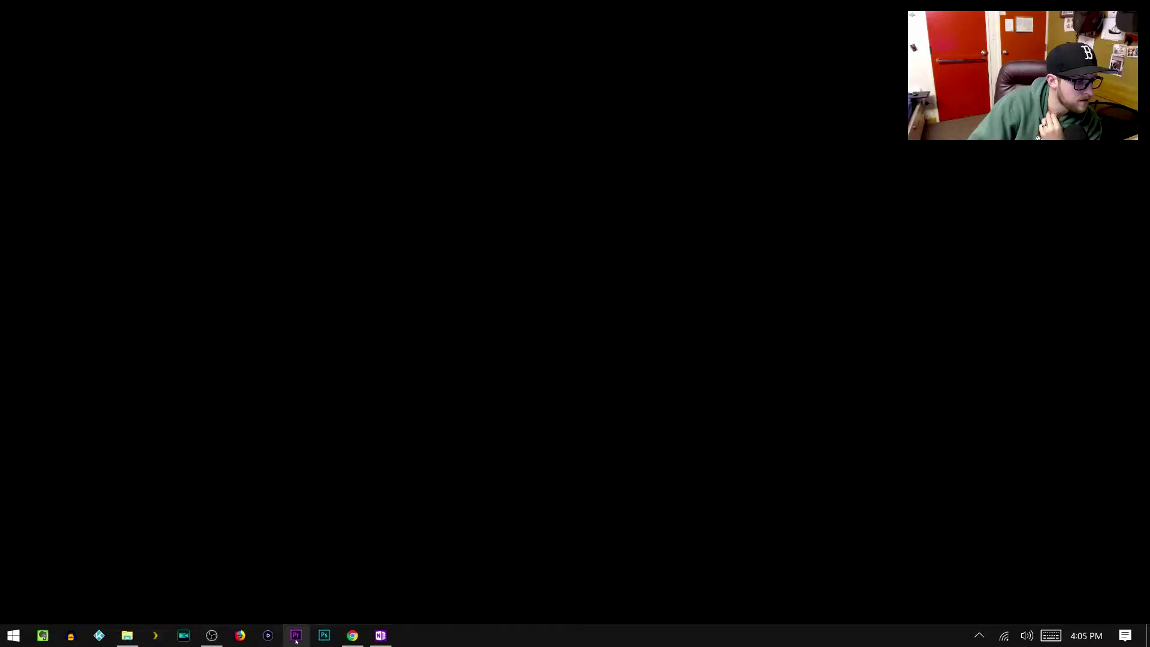
Open the pinned project Start Project v2 in Adobe Premiere Pro CC 2018
{"action": "right_click", "coordinate": [296, 635]}
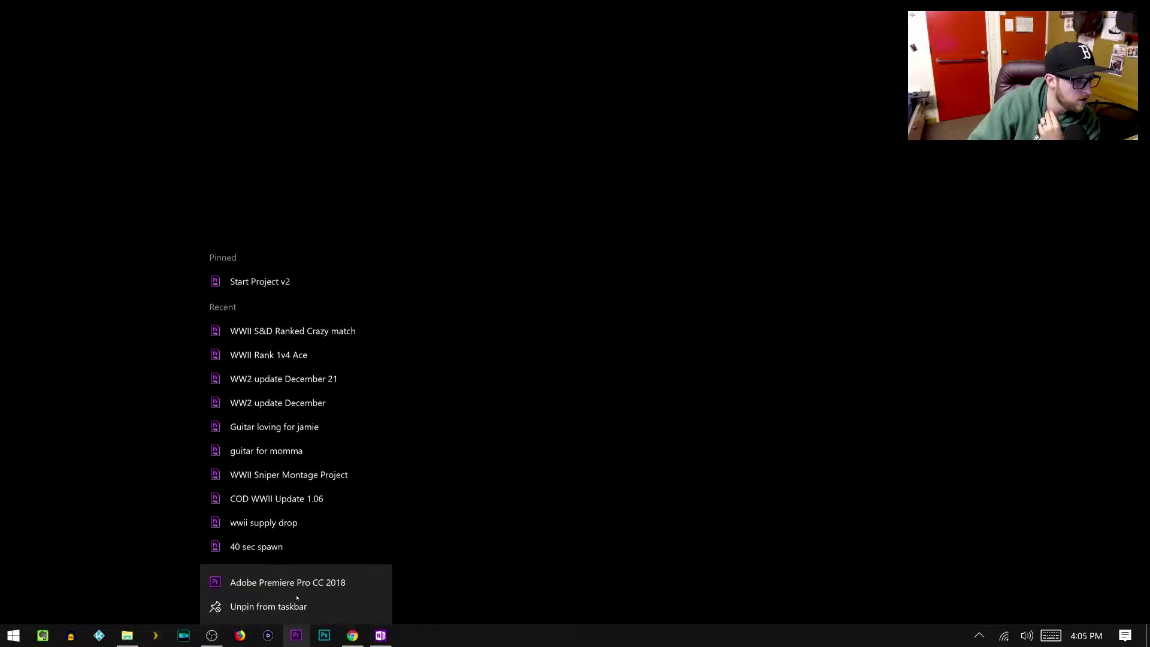
{"action": "left_click", "coordinate": [293, 283]}
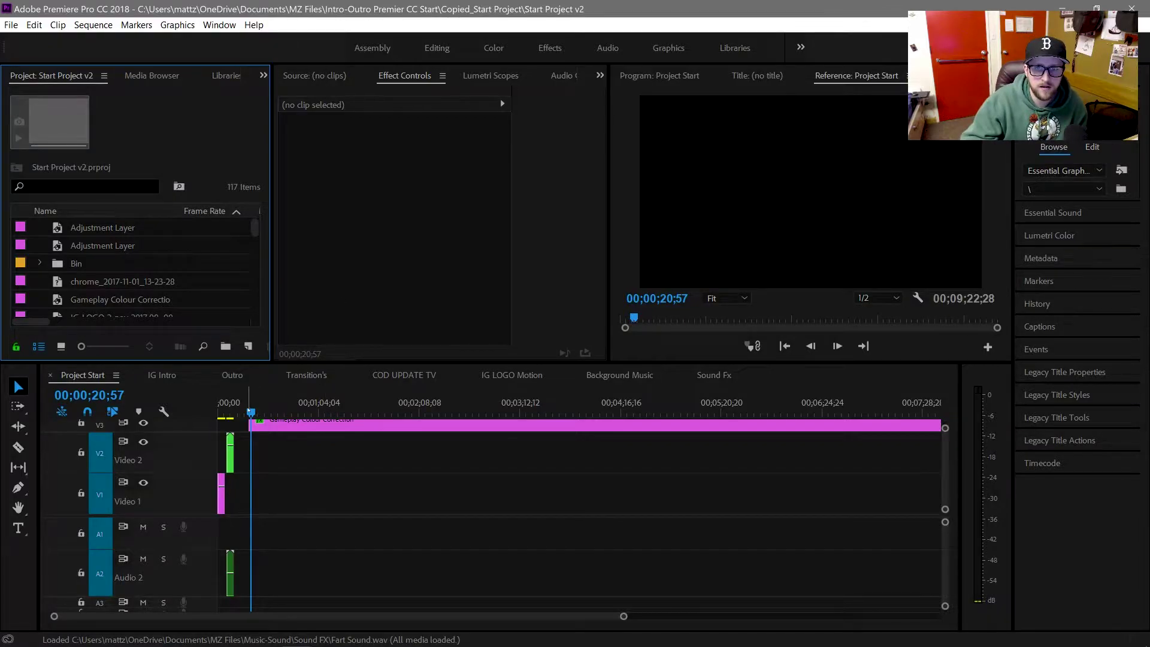
Preview the opening title, intro clip and outro clip in the Project Start sequence and return to the early gameplay section
{"action": "left_click", "coordinate": [220, 411]}
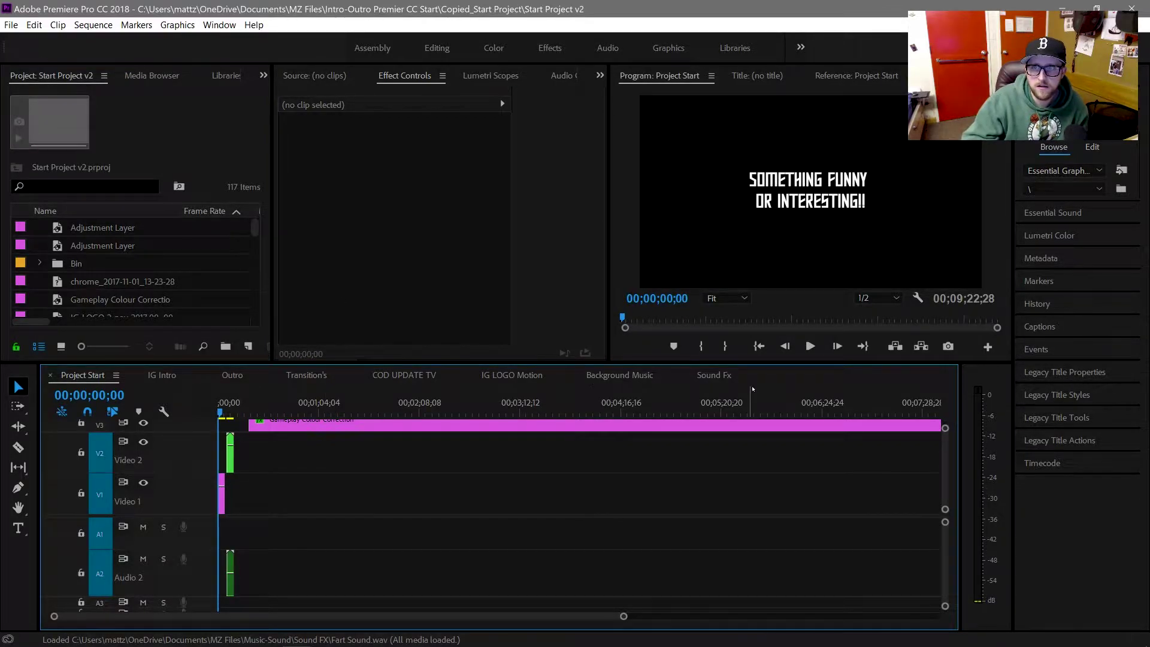
{"action": "left_click", "coordinate": [228, 411]}
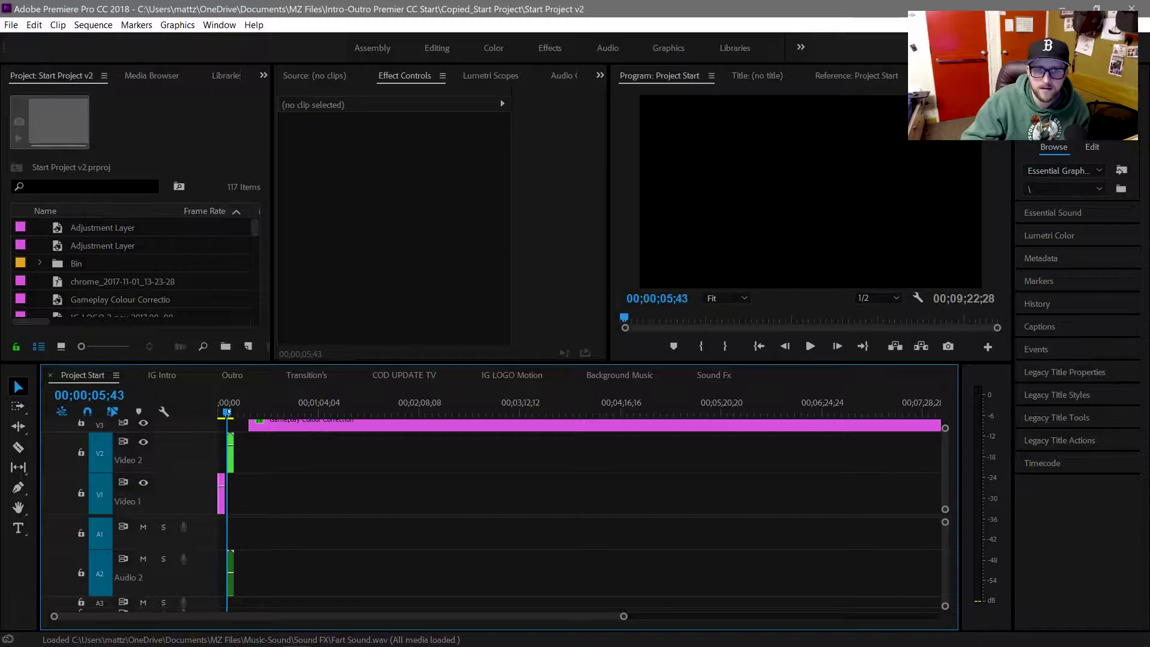
{"action": "left_click", "coordinate": [228, 411]}
{"action": "left_click", "coordinate": [810, 346]}
{"action": "left_click", "coordinate": [809, 346]}
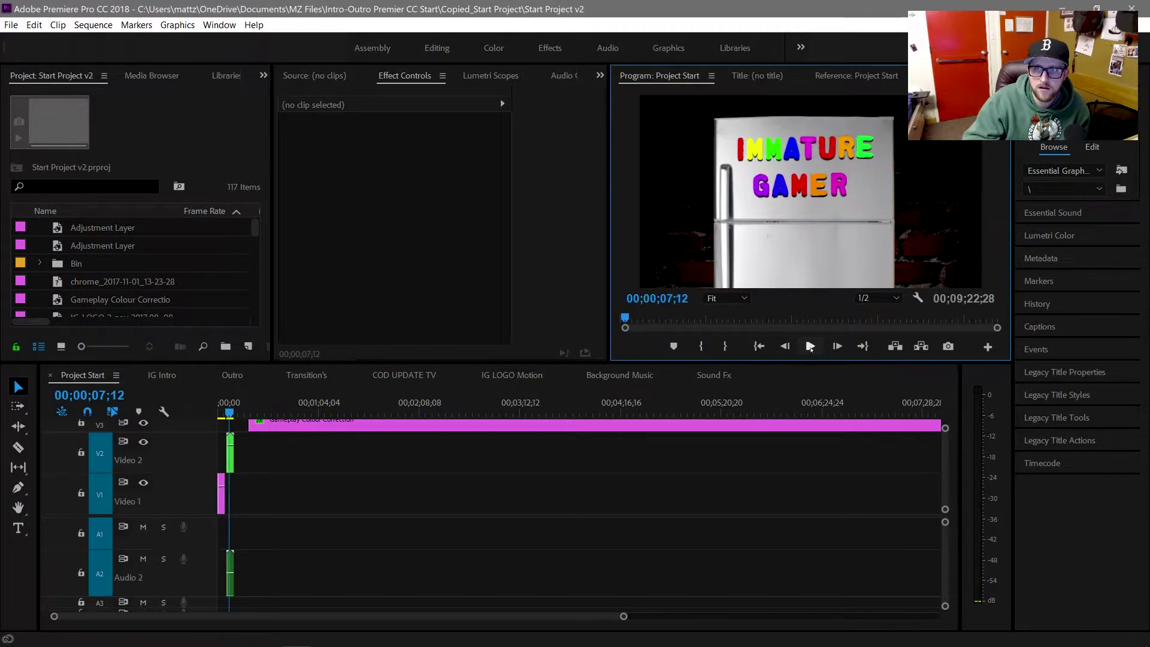
{"action": "scroll", "coordinate": [681, 622], "scroll_direction": "down", "scroll_amount": 1}
{"action": "scroll", "coordinate": [681, 622], "scroll_direction": "down", "scroll_amount": 3}
{"action": "left_click", "coordinate": [757, 401]}
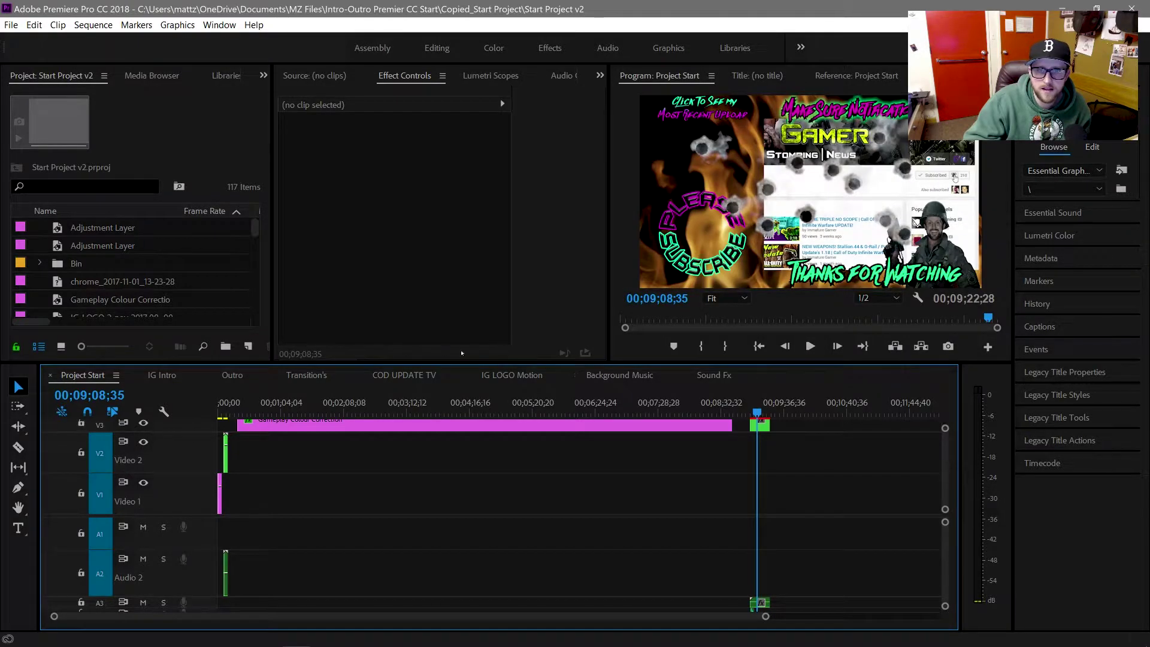
{"action": "left_click", "coordinate": [247, 401]}
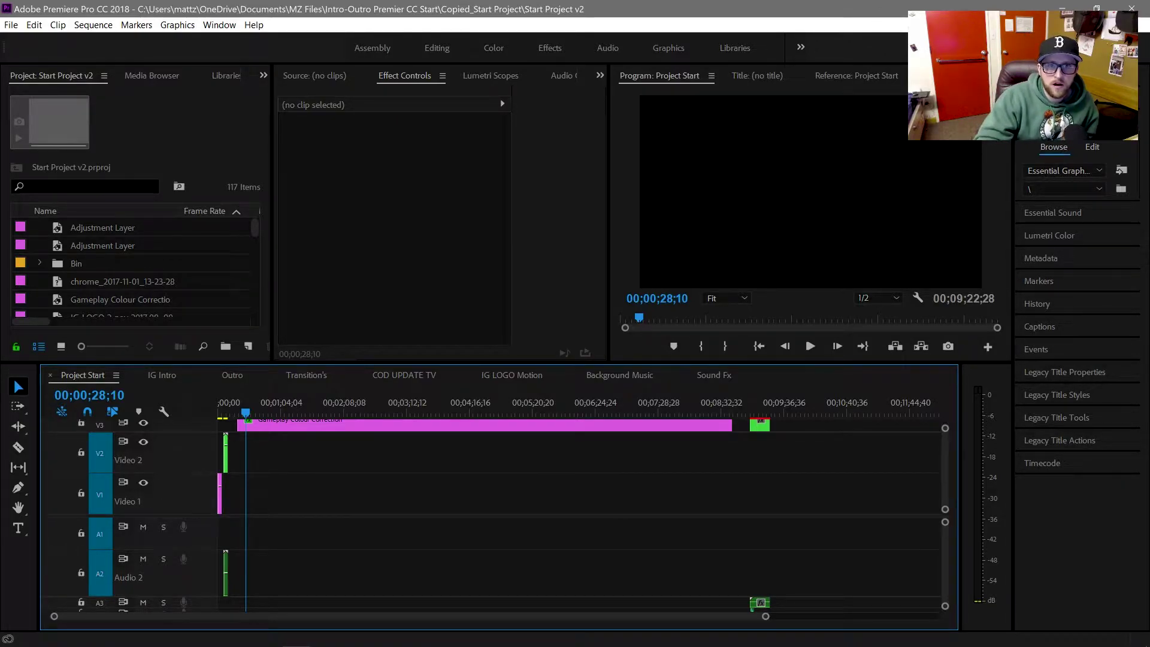
Open the Z-Record folder in the Media Browser and widen the file list to show the full Call of Duty WWII capture names
{"action": "key", "text": "shift+8"}
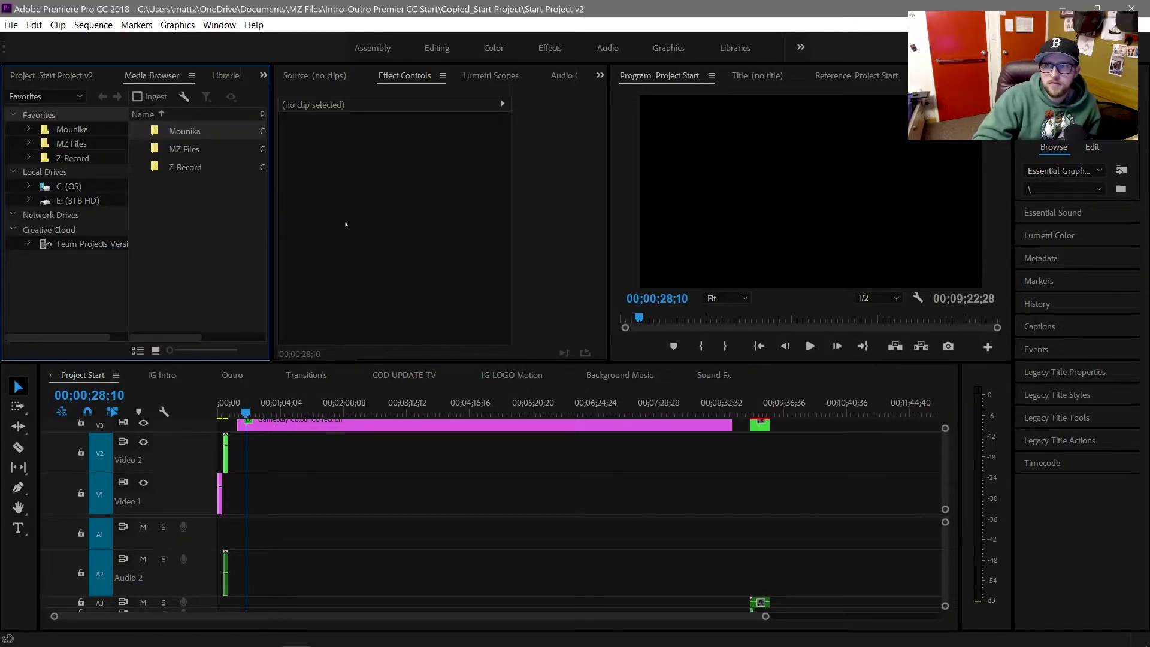
{"action": "left_click", "coordinate": [200, 168]}
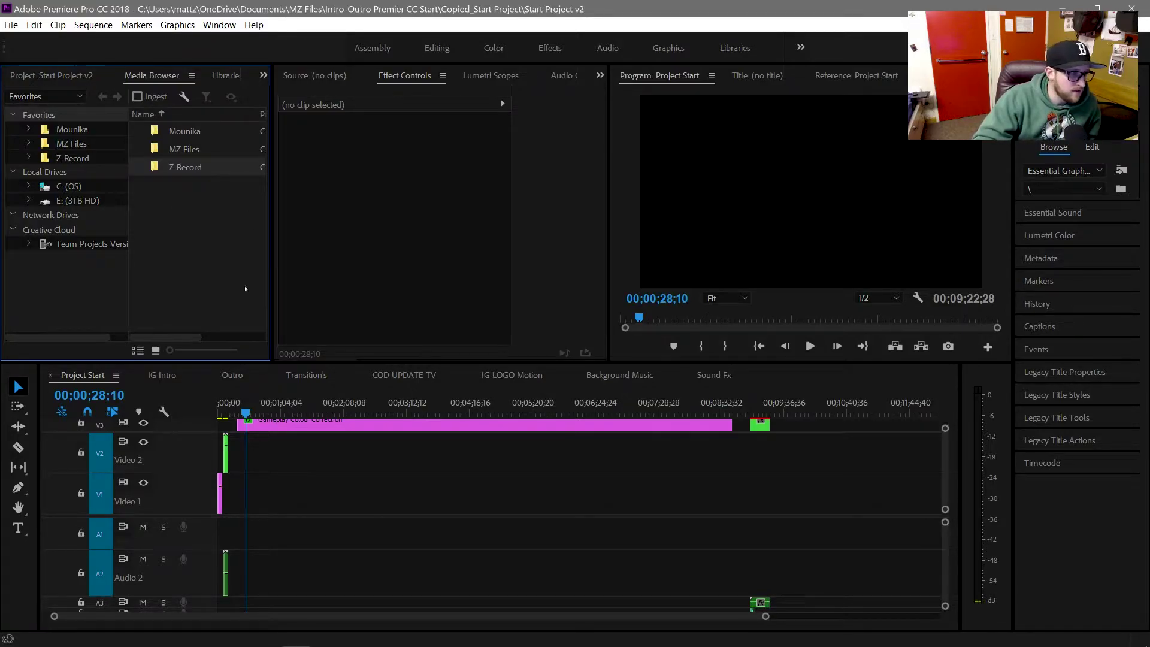
{"action": "double_click", "coordinate": [203, 168]}
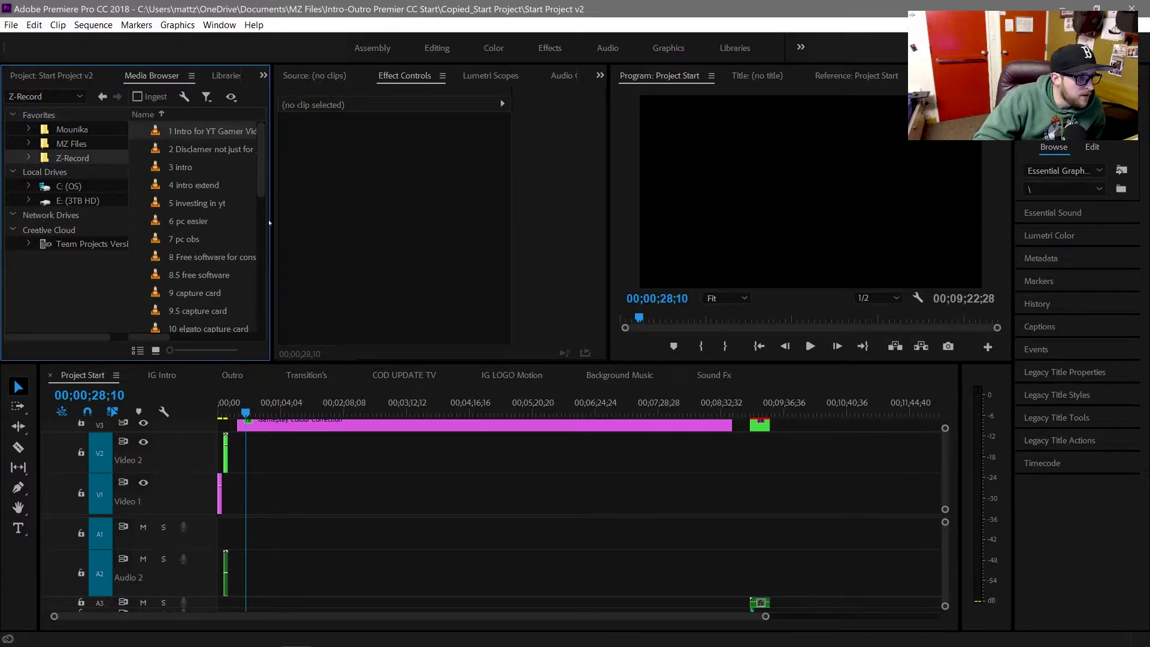
{"action": "left_click_drag", "start_coordinate": [273, 228], "coordinate": [292, 228]}
{"action": "scroll", "coordinate": [212, 233], "scroll_direction": "down", "scroll_amount": 10}
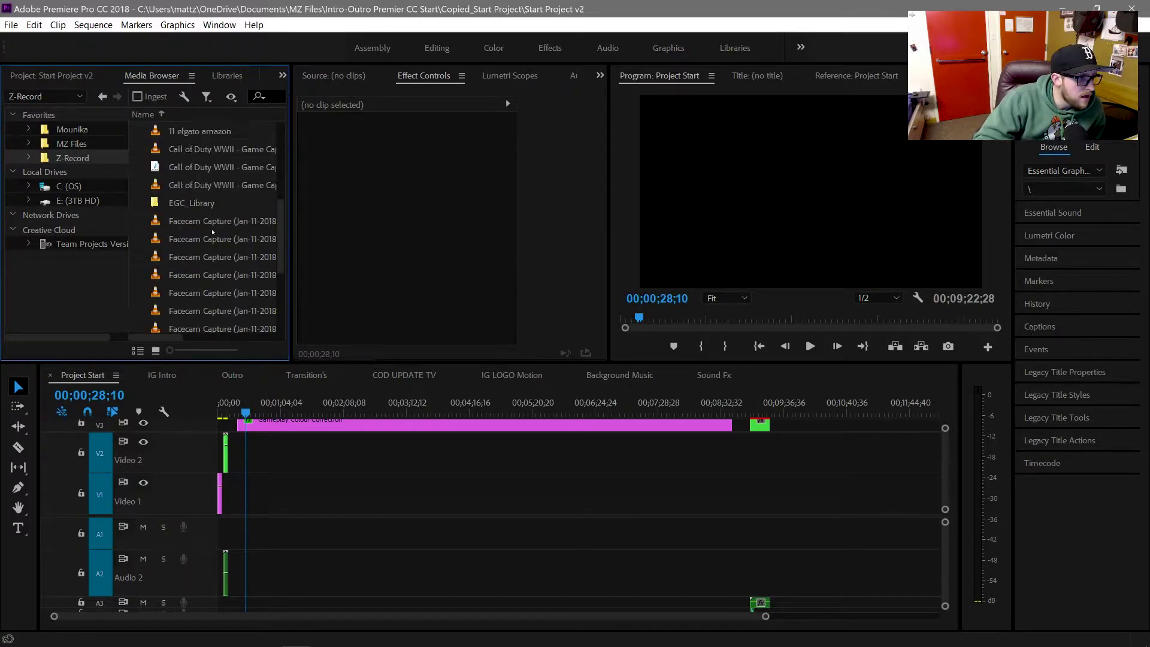
{"action": "scroll", "coordinate": [213, 236], "scroll_direction": "up", "scroll_amount": 5}
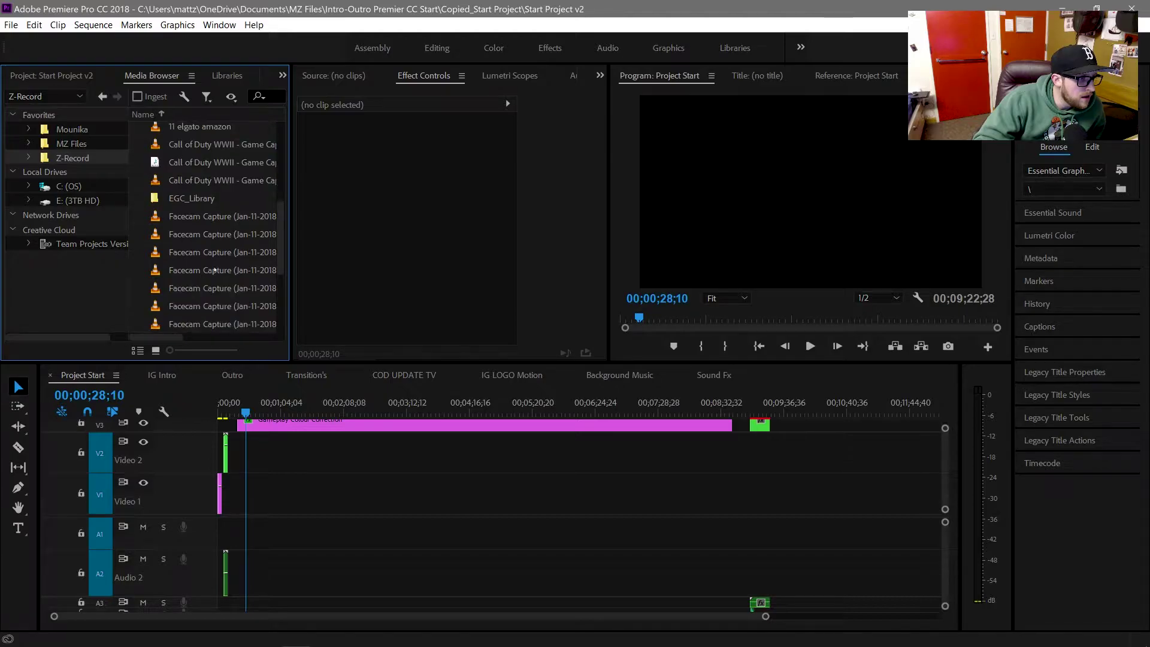
{"action": "left_click", "coordinate": [210, 198]}
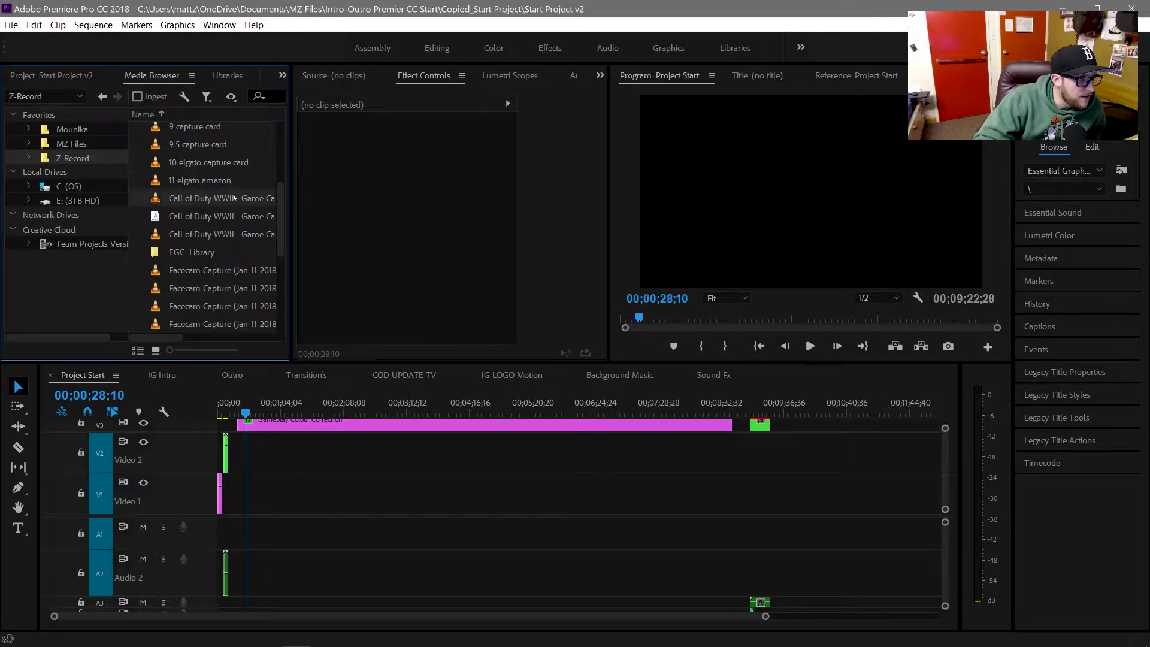
{"action": "left_click_drag", "start_coordinate": [286, 174], "coordinate": [475, 183]}
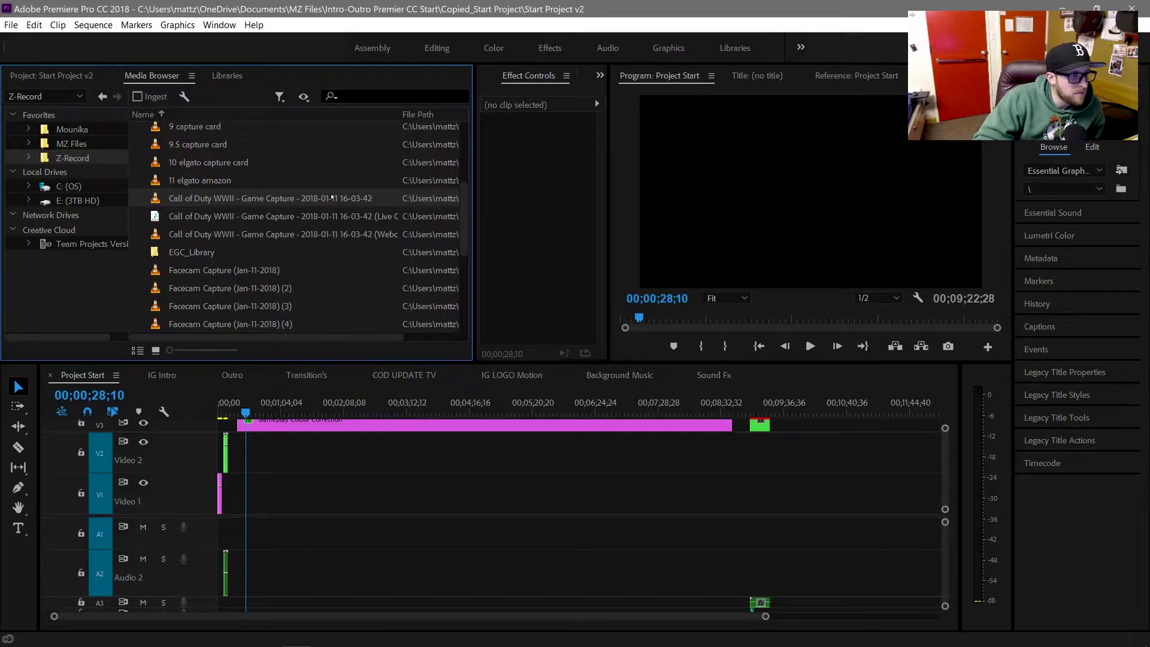
Place the Call of Duty WWII game capture at about 00;00;45 with its video on Video 1 and its audio on Audio 2
{"action": "left_click_drag", "start_coordinate": [261, 493], "coordinate": [258, 573]}
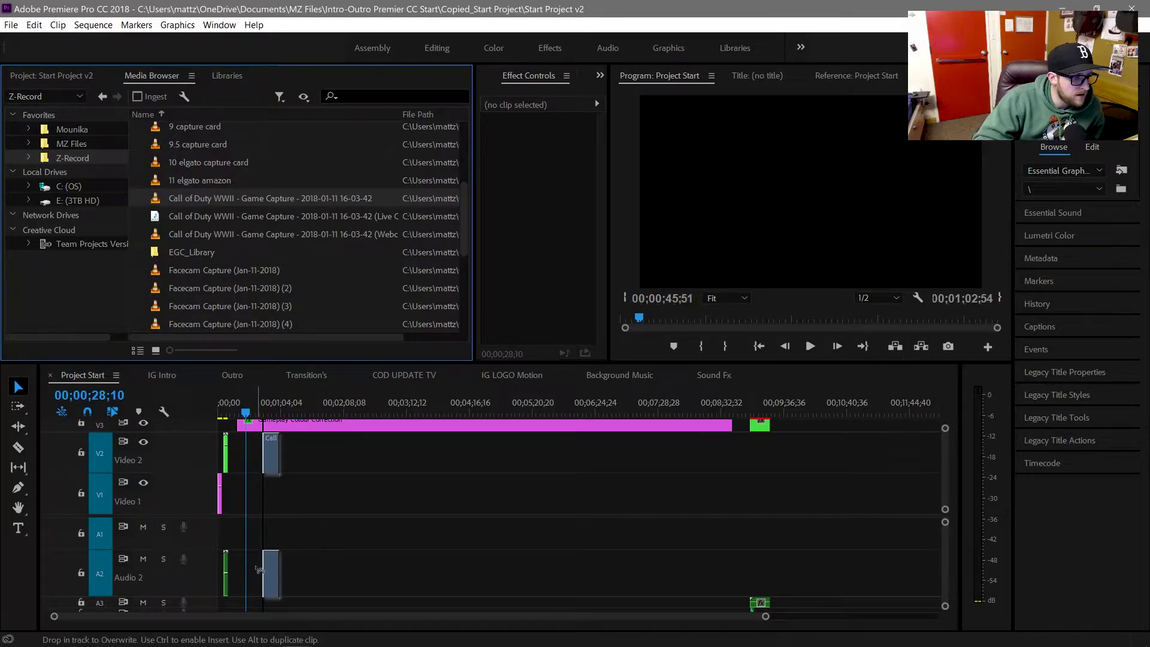
{"action": "left_click_drag", "start_coordinate": [269, 516], "coordinate": [270, 524]}
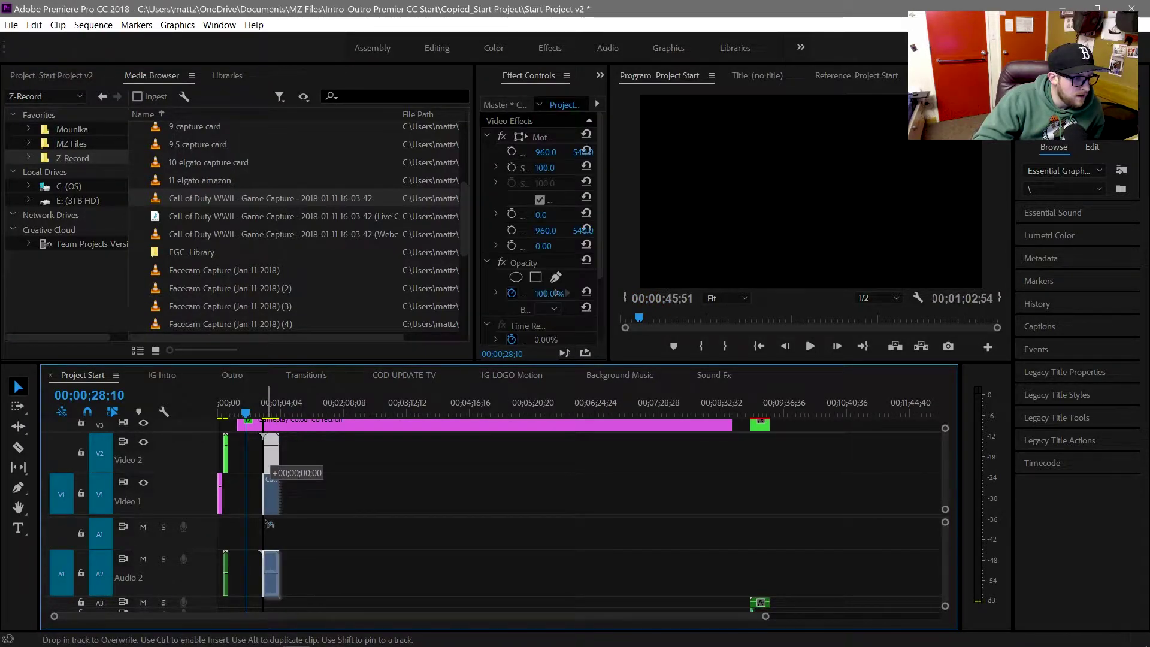
Add the matching Webcam recording on Video 2 above the gameplay clip and the matching Live audio recording on Audio 1
{"action": "left_click_drag", "start_coordinate": [251, 234], "coordinate": [270, 466]}
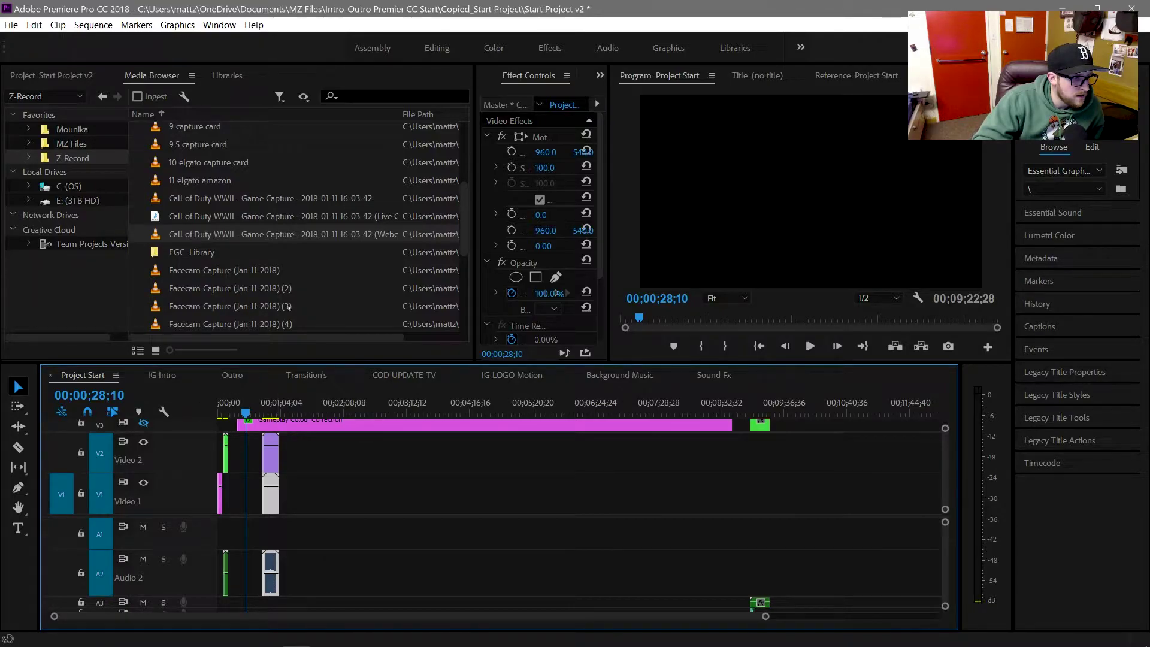
{"action": "left_click_drag", "start_coordinate": [238, 223], "coordinate": [272, 528]}
Shift the Live audio clip on Audio 1 earlier to line up with the start of the gameplay clip
{"action": "key", "text": "Down"}
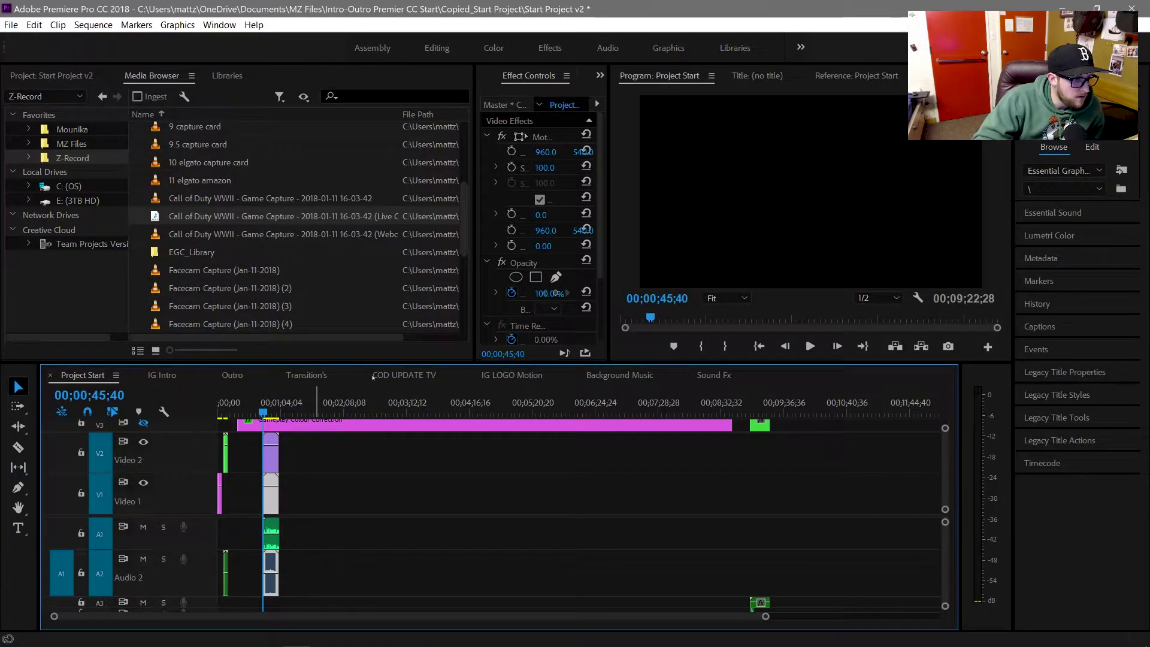
{"action": "left_click_drag", "start_coordinate": [765, 617], "coordinate": [357, 616]}
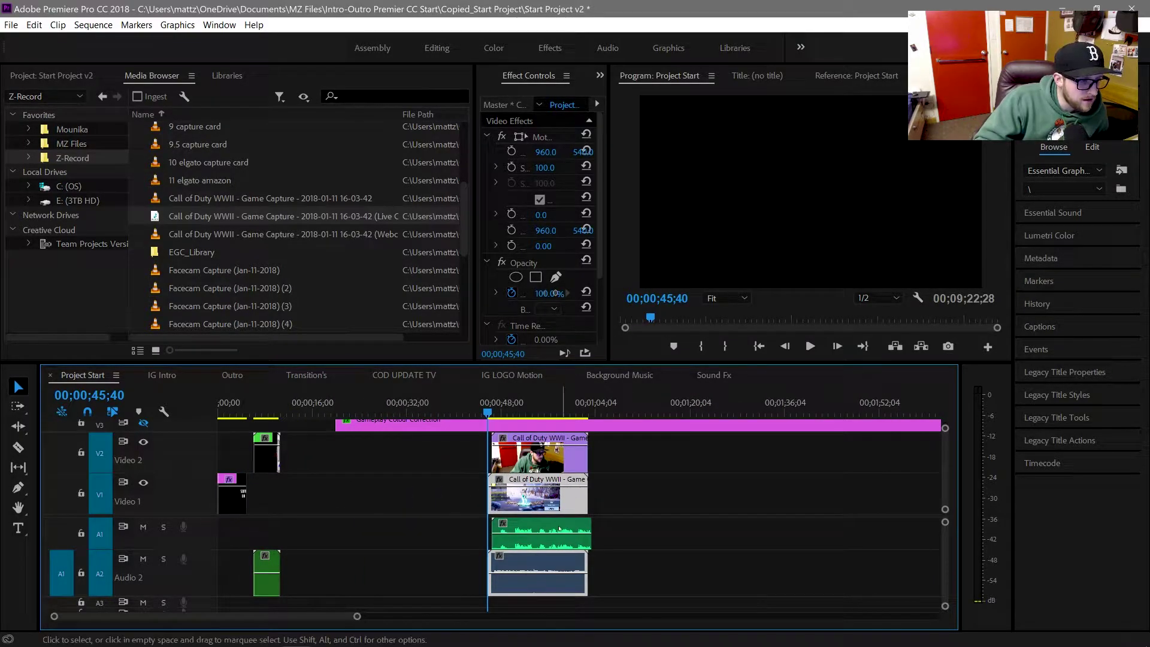
{"action": "left_click_drag", "start_coordinate": [559, 529], "coordinate": [555, 528]}
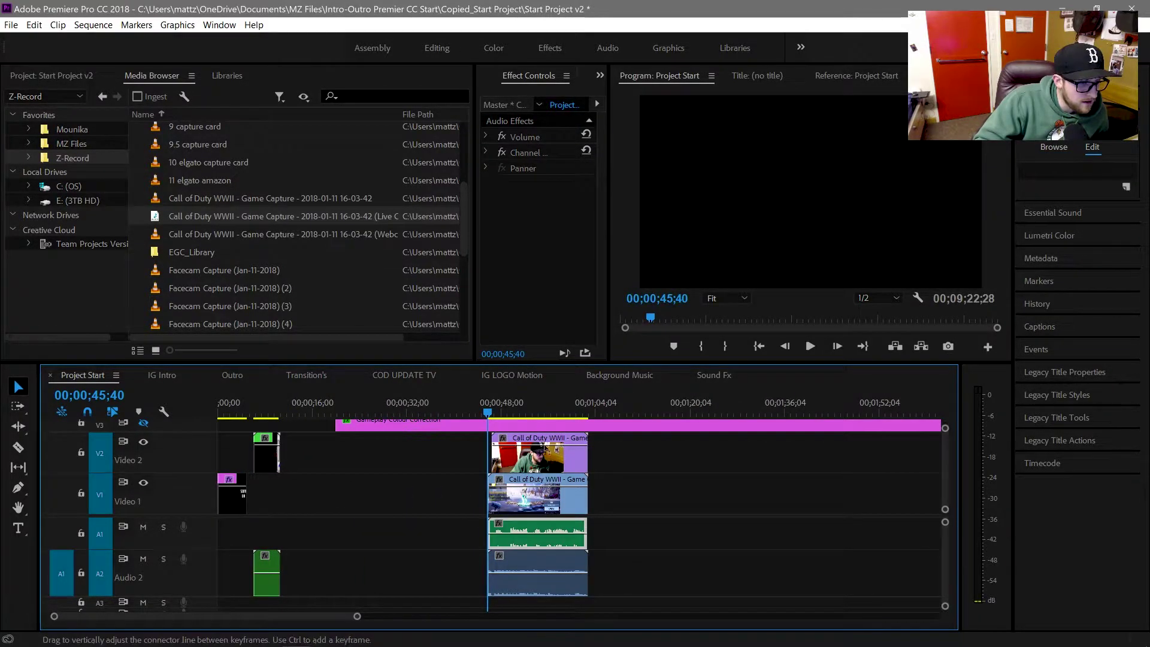
Play the combined recordings to check their sync and nudge the Audio 1 clip slightly later to match the gameplay clip's edges
{"action": "left_click", "coordinate": [809, 346]}
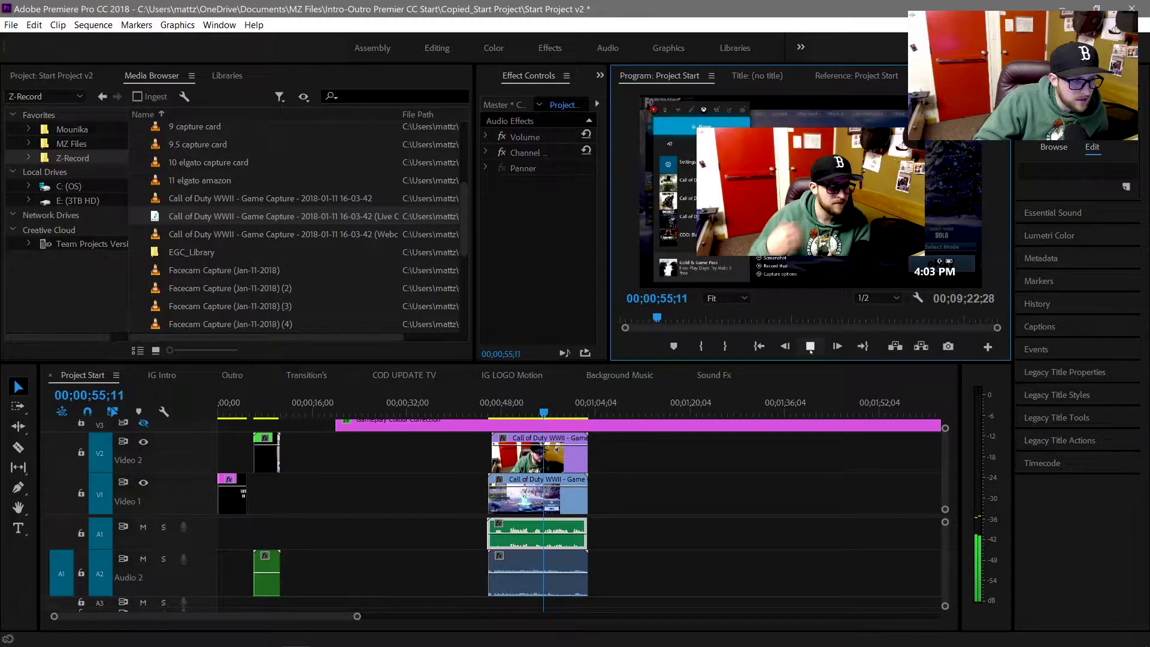
{"action": "left_click", "coordinate": [811, 348]}
{"action": "left_click", "coordinate": [306, 617]}
{"action": "key", "text": "="}
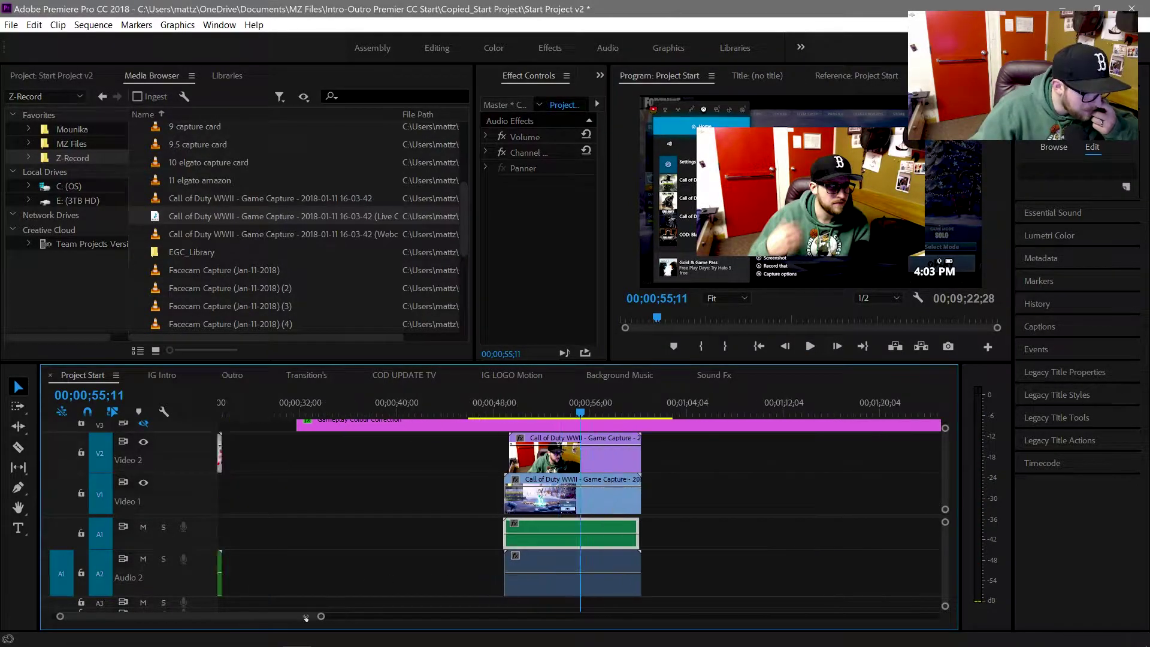
{"action": "key", "text": "="}
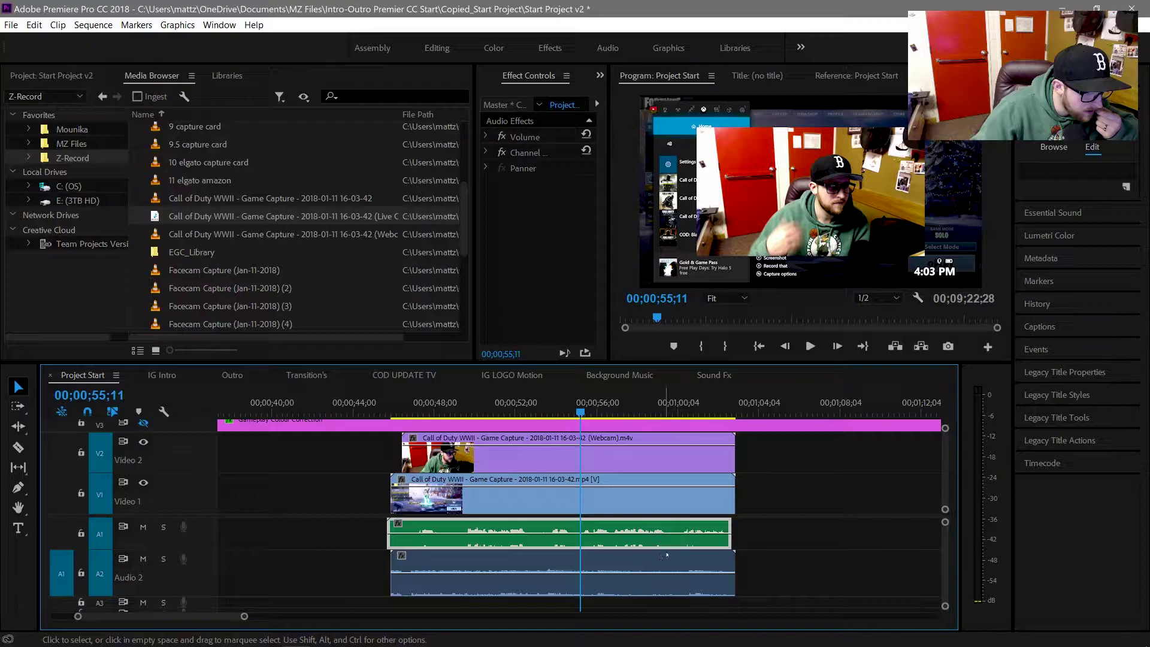
{"action": "left_click_drag", "start_coordinate": [679, 527], "coordinate": [685, 527]}
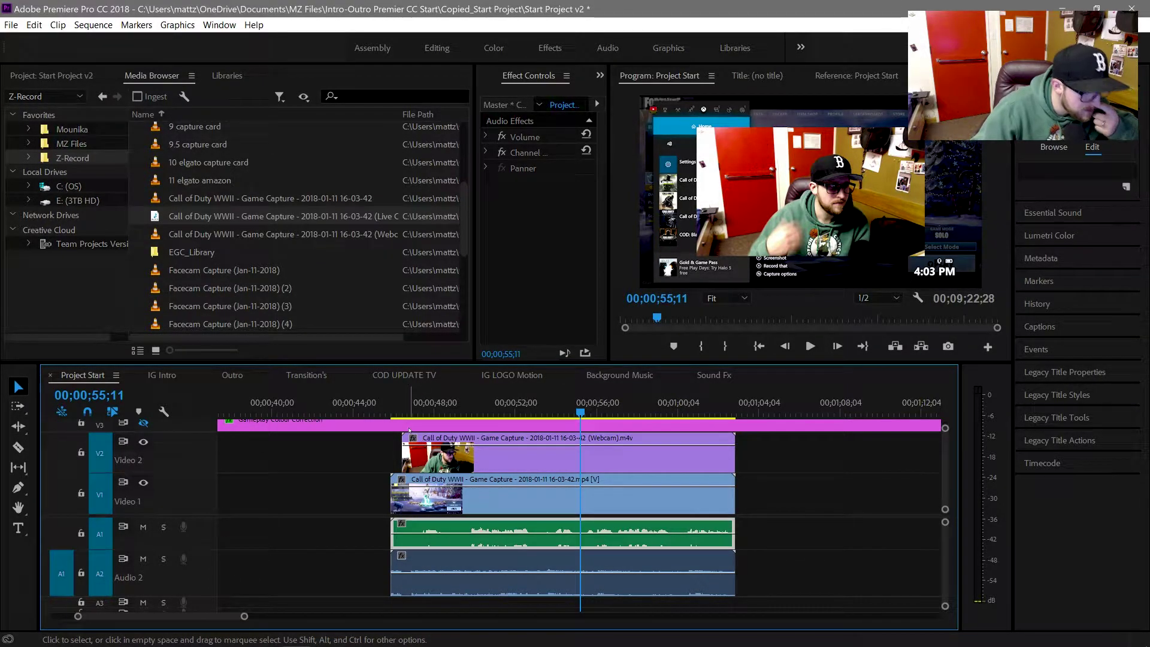
Cut the clips on all tracks at the start of the webcam clip with the Razor tool
{"action": "key", "text": "shift+2"}
{"action": "key", "text": "c"}
{"action": "left_click", "coordinate": [403, 491], "text": "shift"}
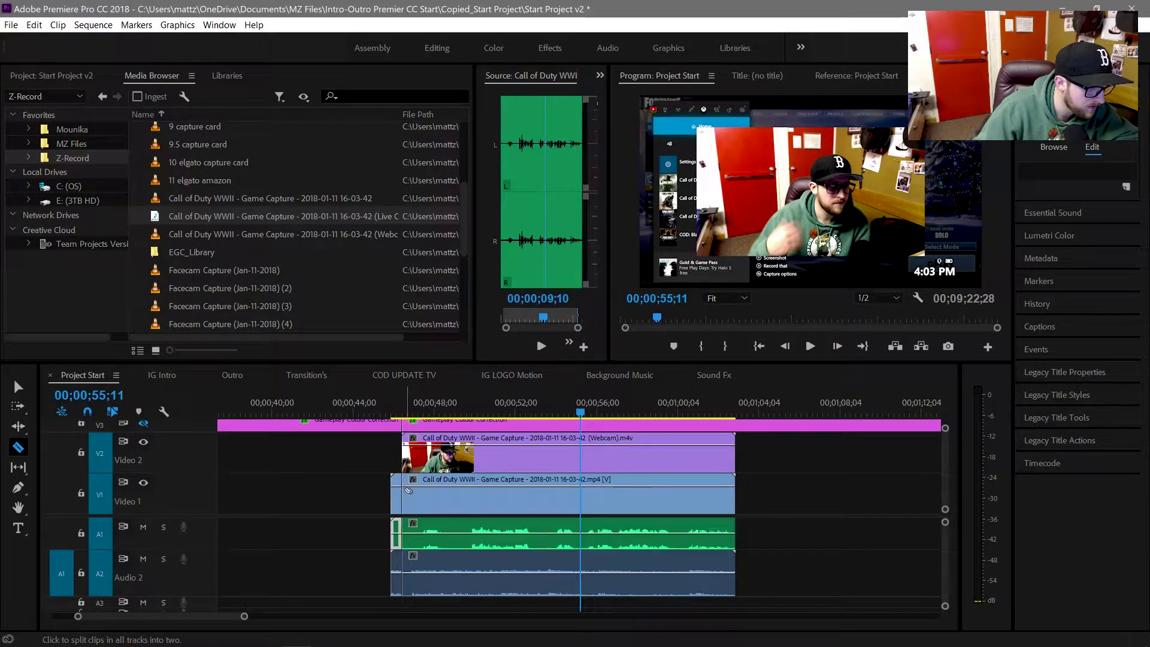
Delete the short leftover gameplay and audio pieces before the webcam clip's start on Video 1, Audio 1 and Audio 2
{"action": "key", "text": "v"}
{"action": "left_click_drag", "start_coordinate": [392, 555], "coordinate": [402, 555]}
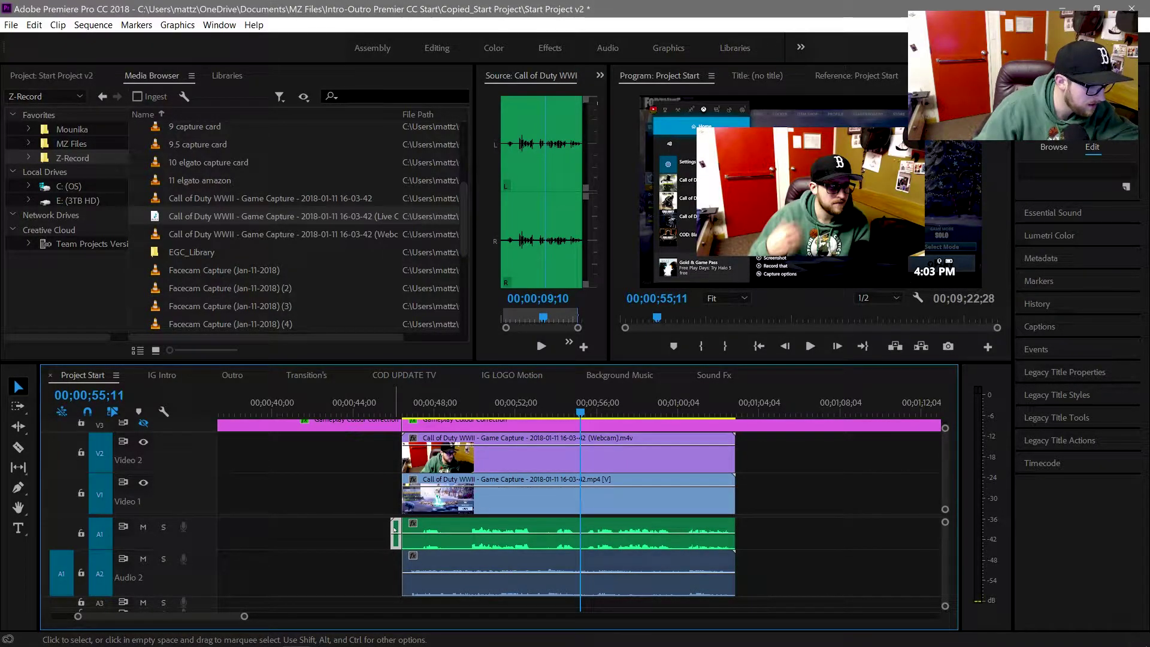
{"action": "left_click_drag", "start_coordinate": [394, 527], "coordinate": [383, 527]}
{"action": "left_click", "coordinate": [369, 502]}
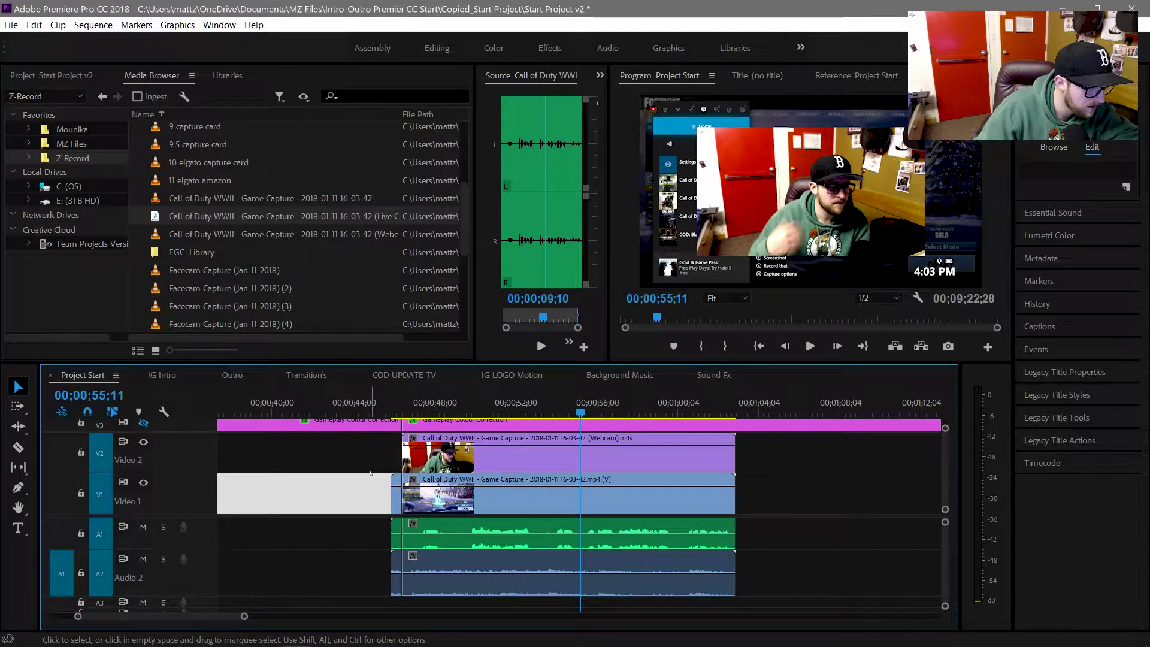
{"action": "left_click", "coordinate": [370, 472]}
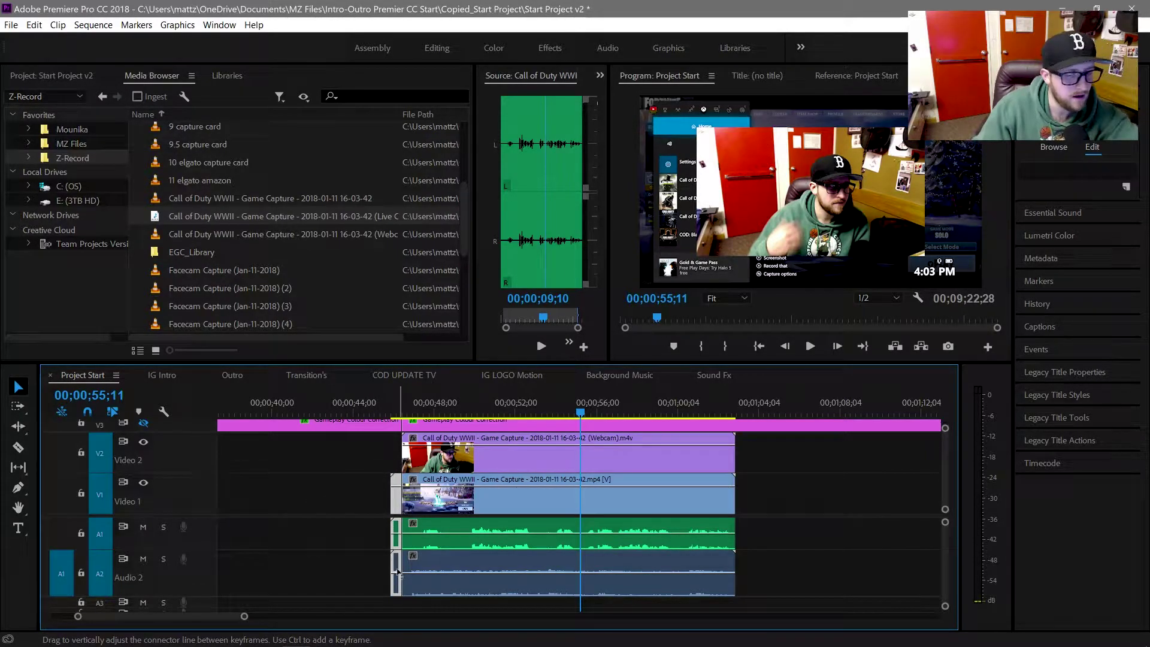
Play the trimmed recordings from just before their start through to the end to check the sync
{"action": "left_click", "coordinate": [392, 411]}
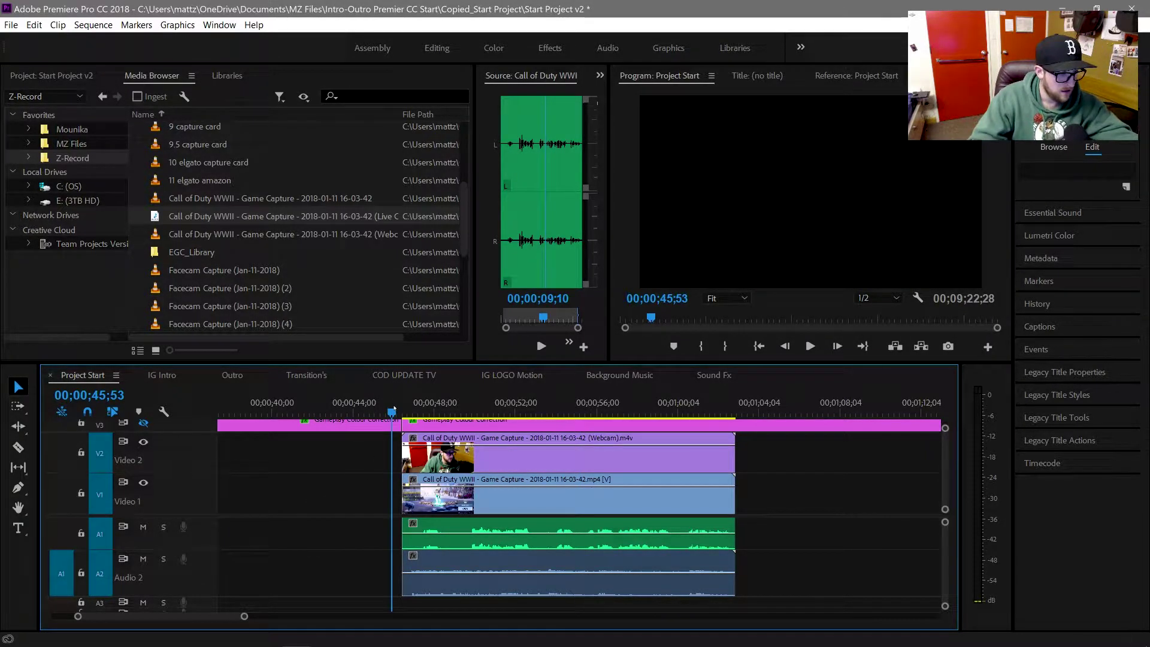
{"action": "scroll", "coordinate": [386, 427], "scroll_direction": "up", "scroll_amount": 3}
{"action": "key", "text": "space"}
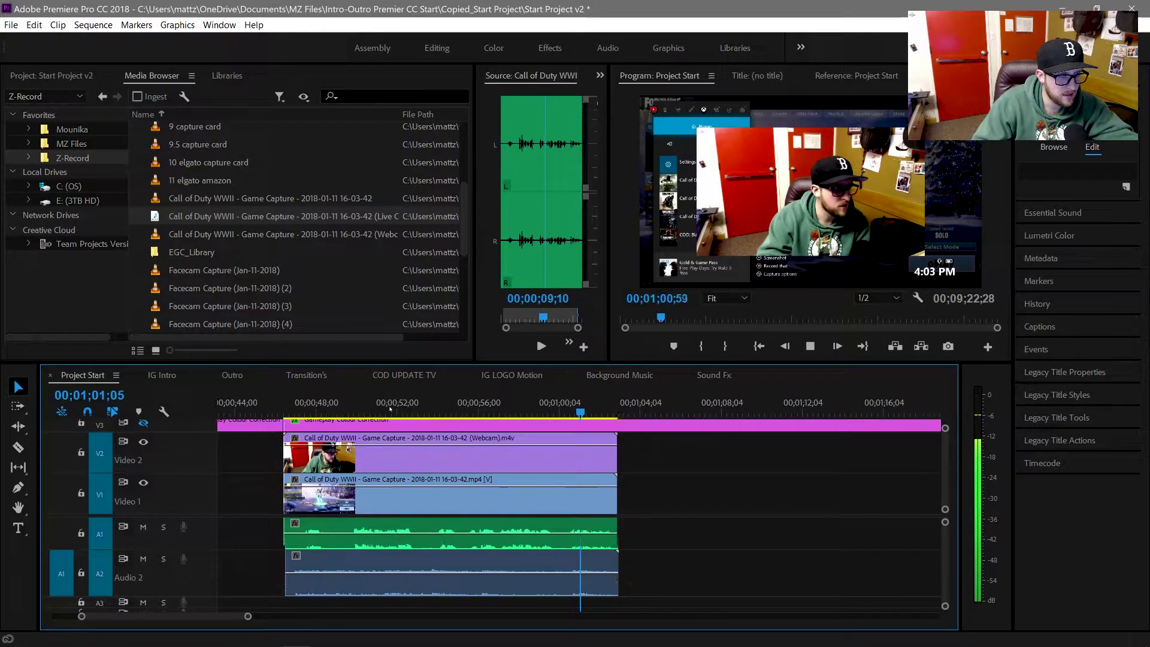
{"action": "key", "text": "space"}
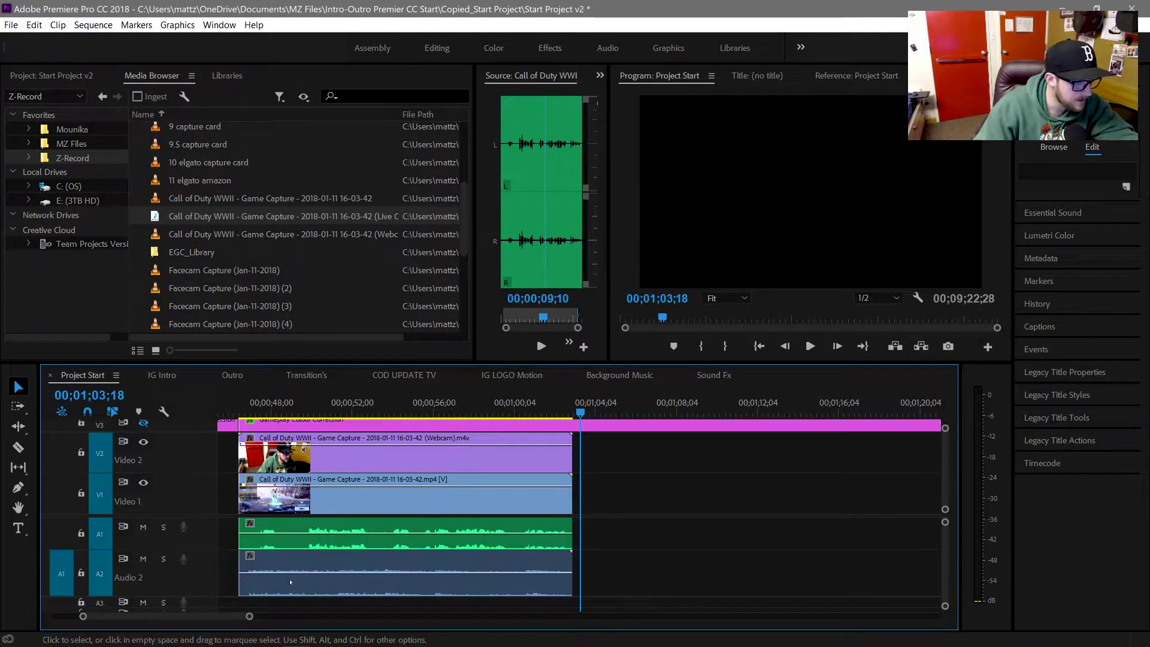
Nudge the Audio 1 clip a few frames earlier near the recordings' end and play the final second to check the sync
{"action": "left_click_drag", "start_coordinate": [249, 617], "coordinate": [149, 617]}
{"action": "left_click_drag", "start_coordinate": [476, 524], "coordinate": [473, 525]}
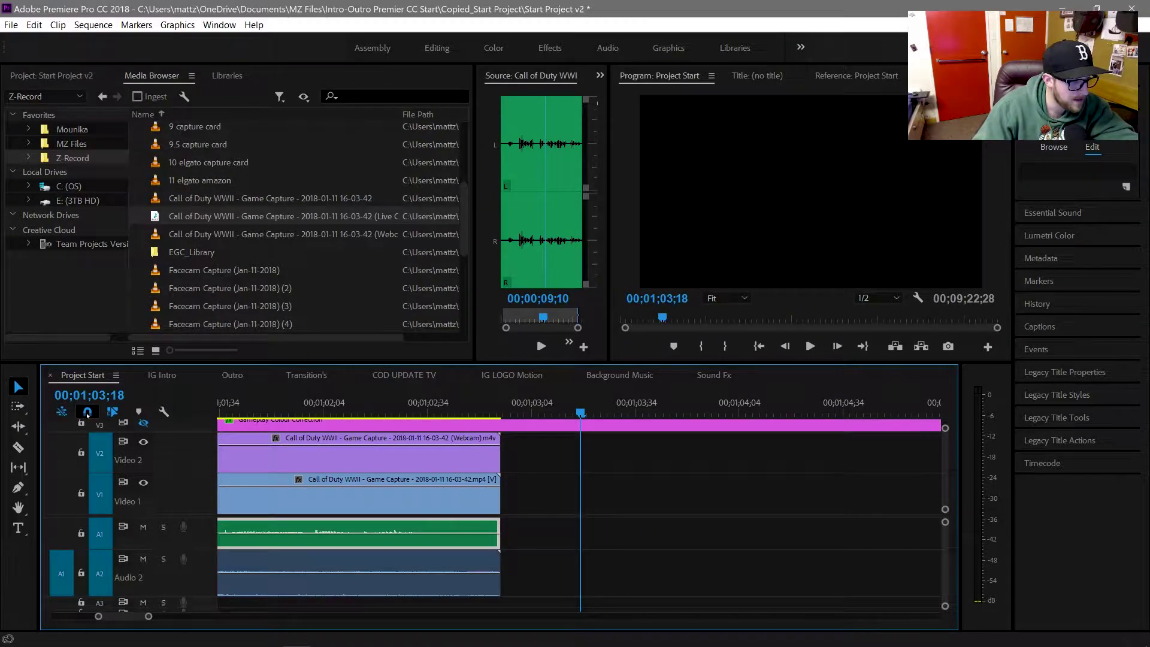
{"action": "left_click", "coordinate": [345, 412]}
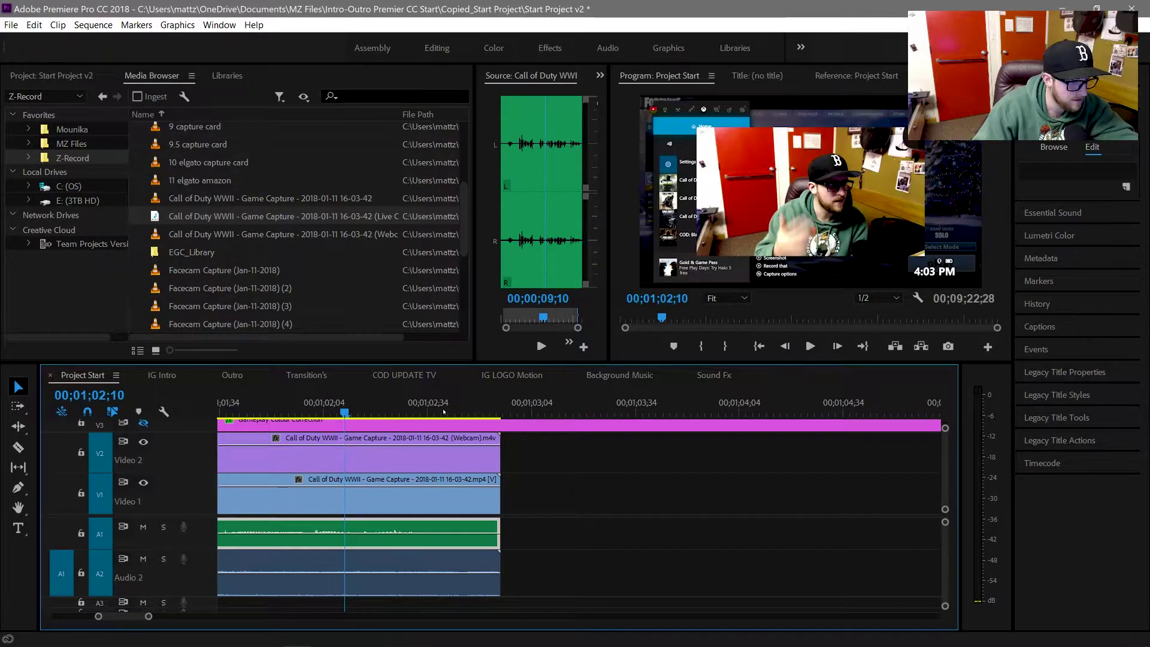
{"action": "left_click", "coordinate": [810, 346]}
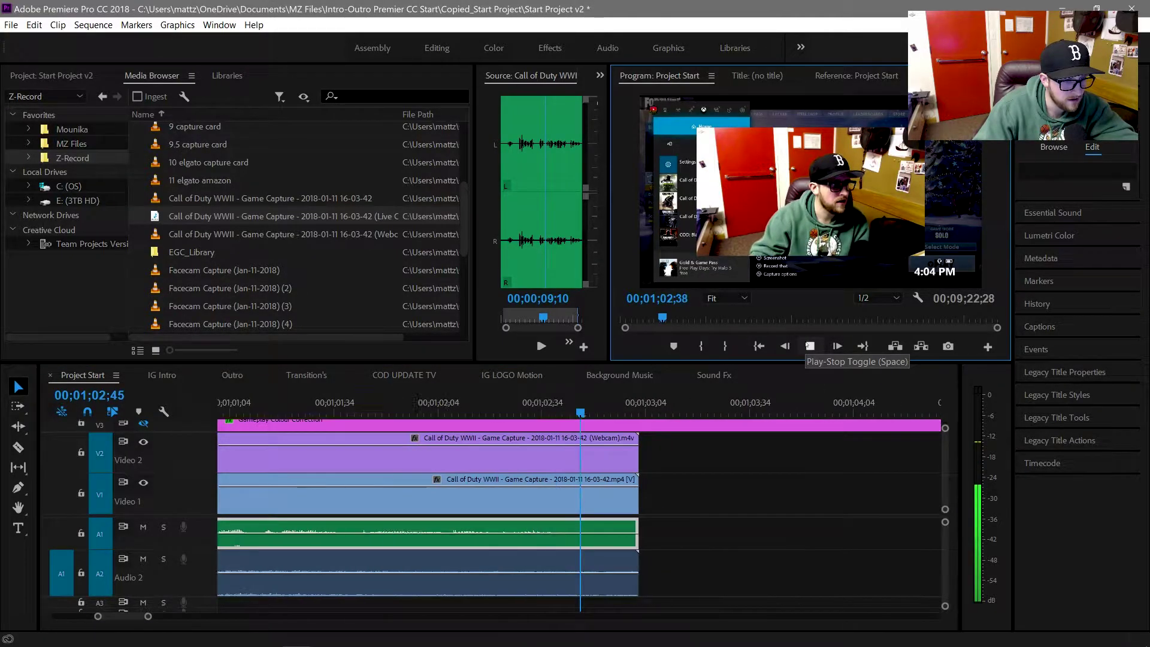
Ripple-delete the leading Video 1 clip at the sequence start and close the remaining gap before the IG Intro clip
{"action": "key", "text": "space"}
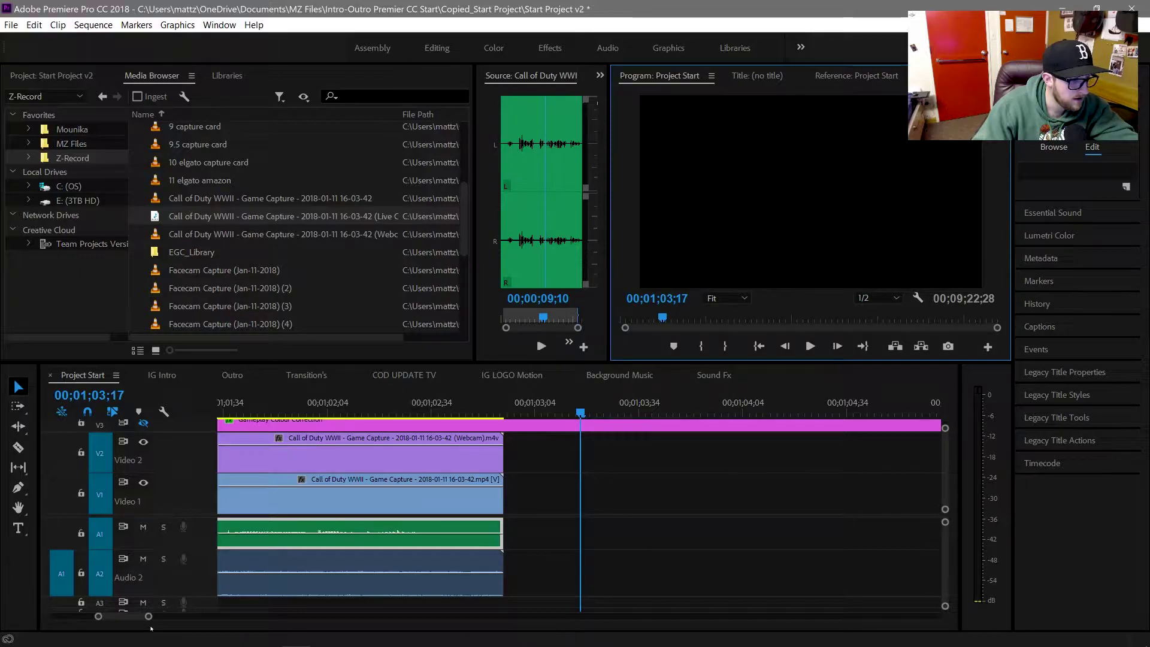
{"action": "left_click_drag", "start_coordinate": [148, 617], "coordinate": [382, 617]}
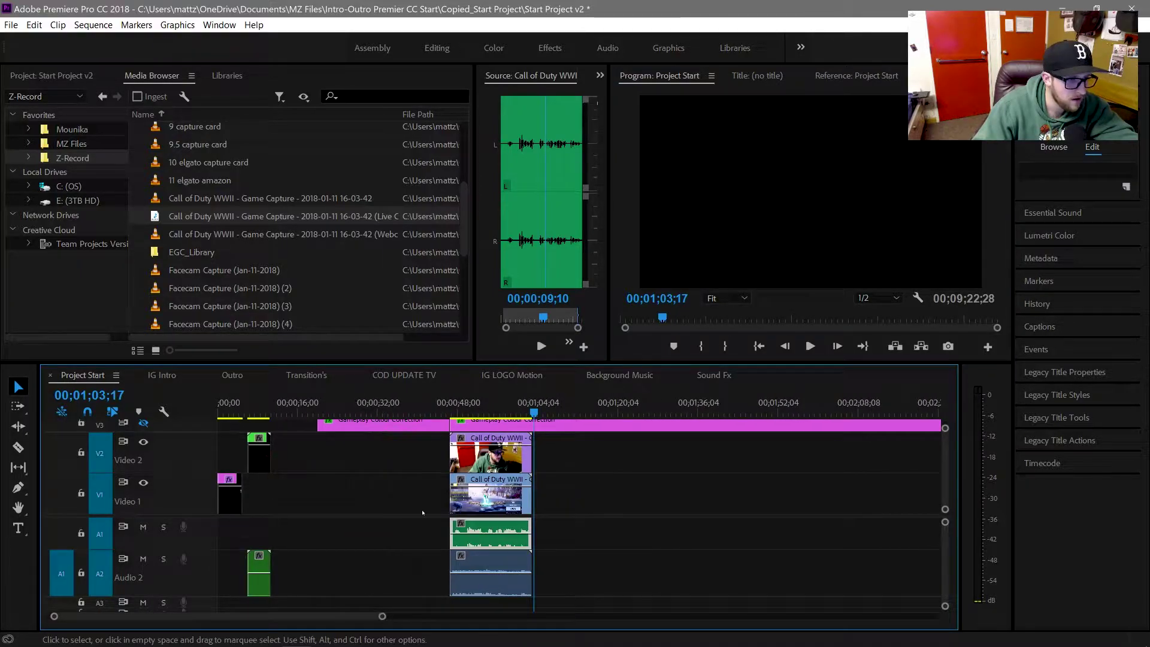
{"action": "left_click", "coordinate": [466, 408]}
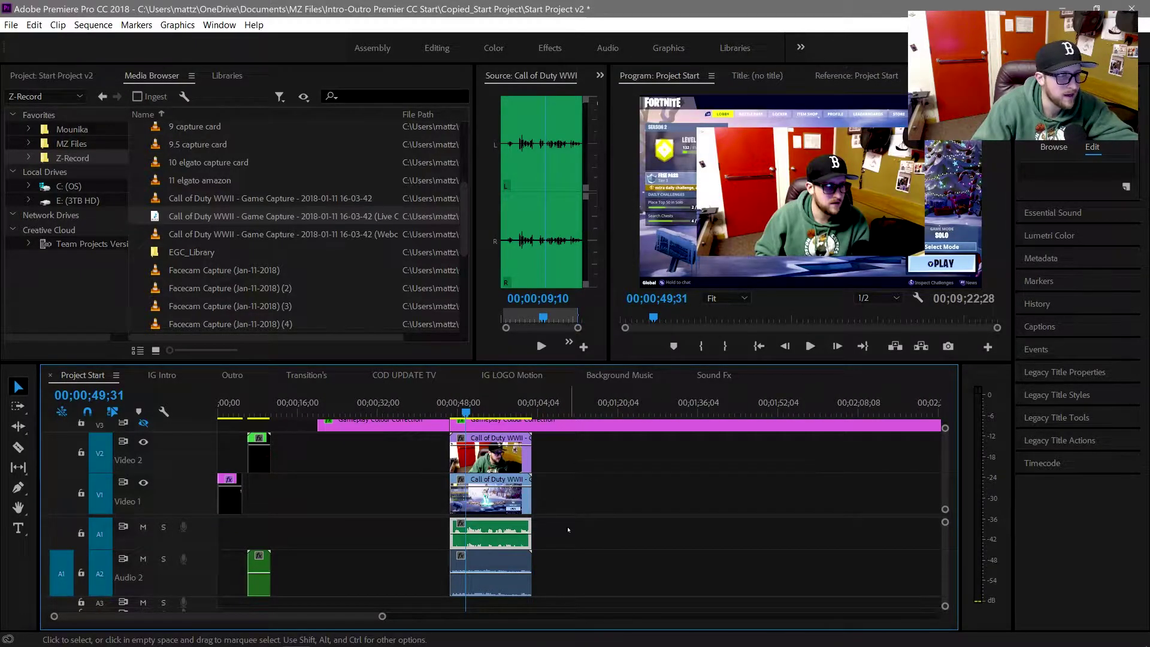
{"action": "left_click_drag", "start_coordinate": [575, 577], "coordinate": [441, 448]}
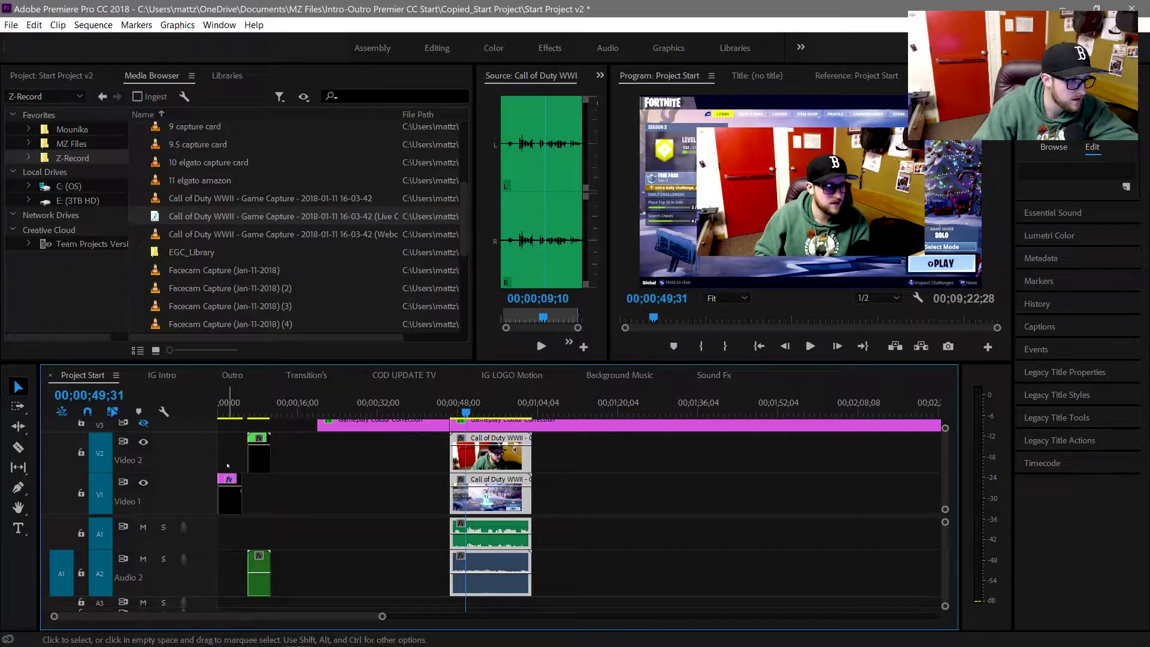
{"action": "left_click", "coordinate": [228, 494]}
{"action": "key", "text": "Home"}
{"action": "key", "text": "shift+Delete"}
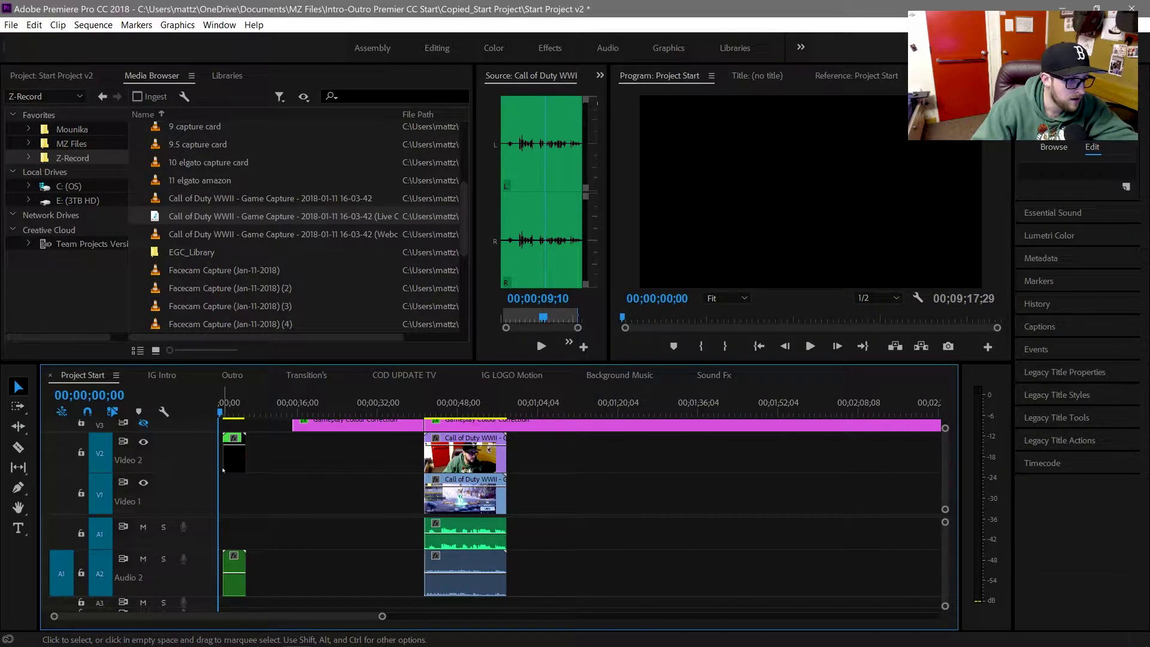
{"action": "left_click", "coordinate": [221, 465]}
{"action": "key", "text": "Delete"}
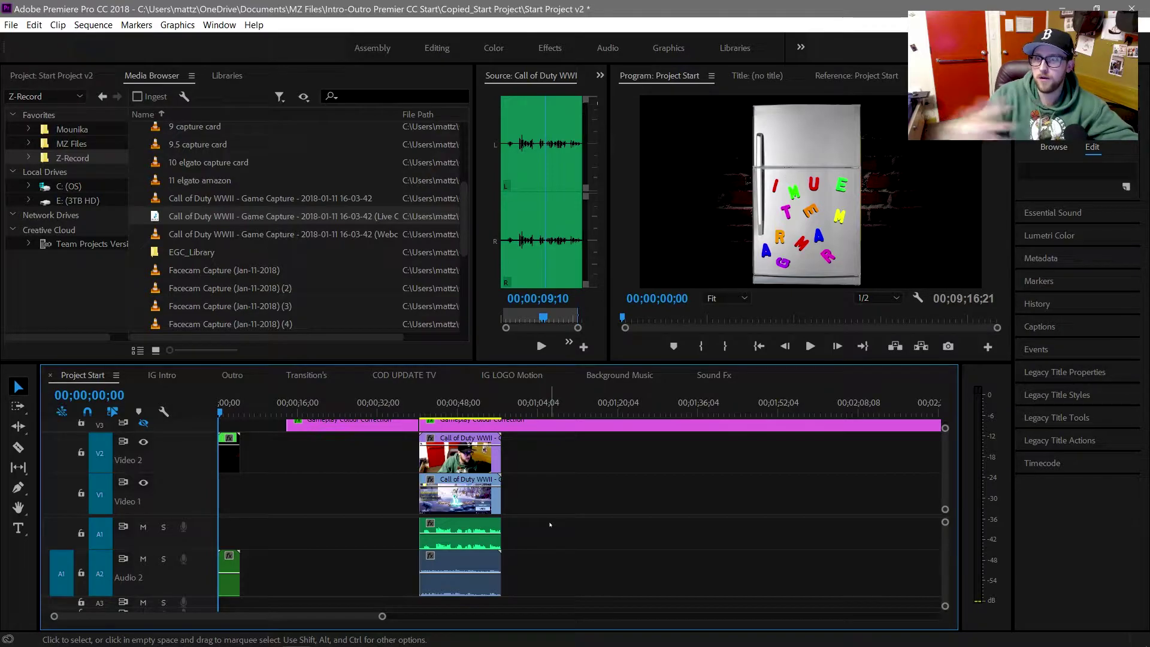
Move the webcam, gameplay and both audio clips together to directly after the IG Intro clip and play across the join
{"action": "left_click_drag", "start_coordinate": [571, 576], "coordinate": [309, 468]}
{"action": "left_click", "coordinate": [235, 412]}
{"action": "key", "text": "space"}
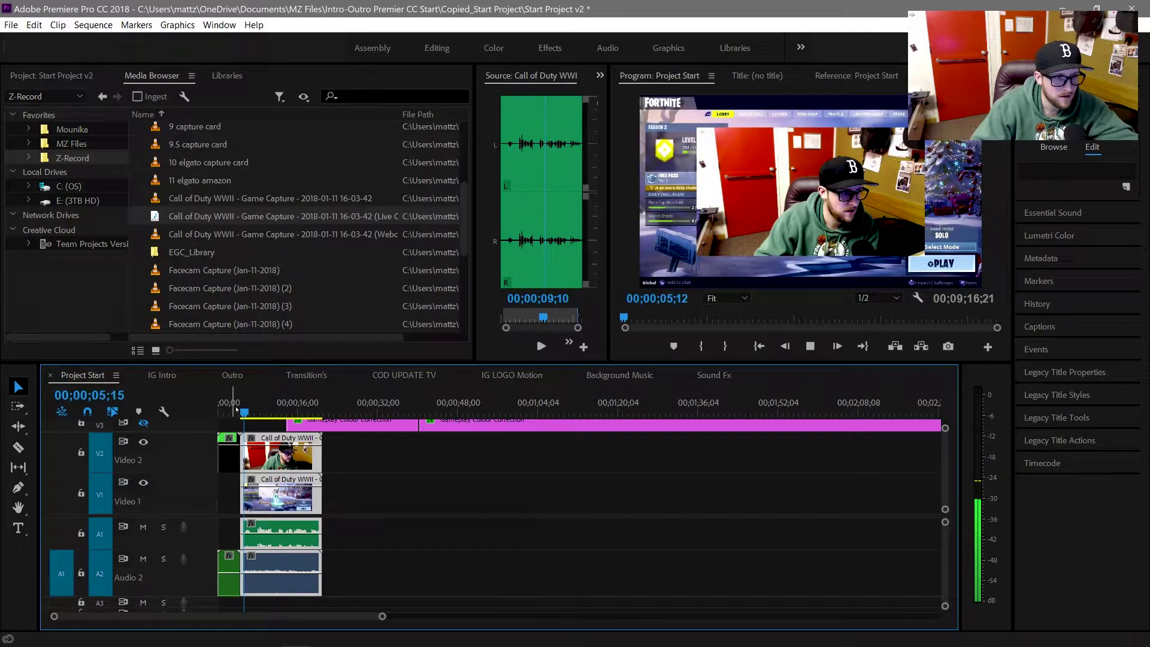
{"action": "key", "text": "space"}
Replay the opening seconds of the recordings to find a suitable starting point
{"action": "left_click_drag", "start_coordinate": [382, 617], "coordinate": [203, 617]}
{"action": "key", "text": "j"}
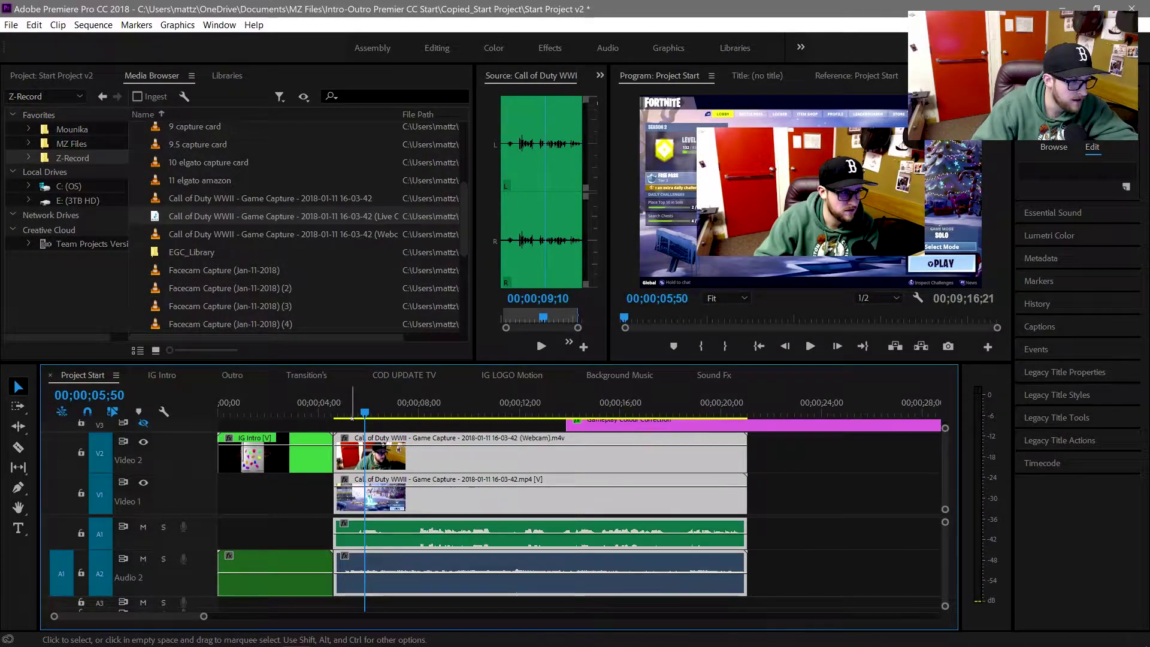
{"action": "key", "text": "l"}
{"action": "key", "text": "k"}
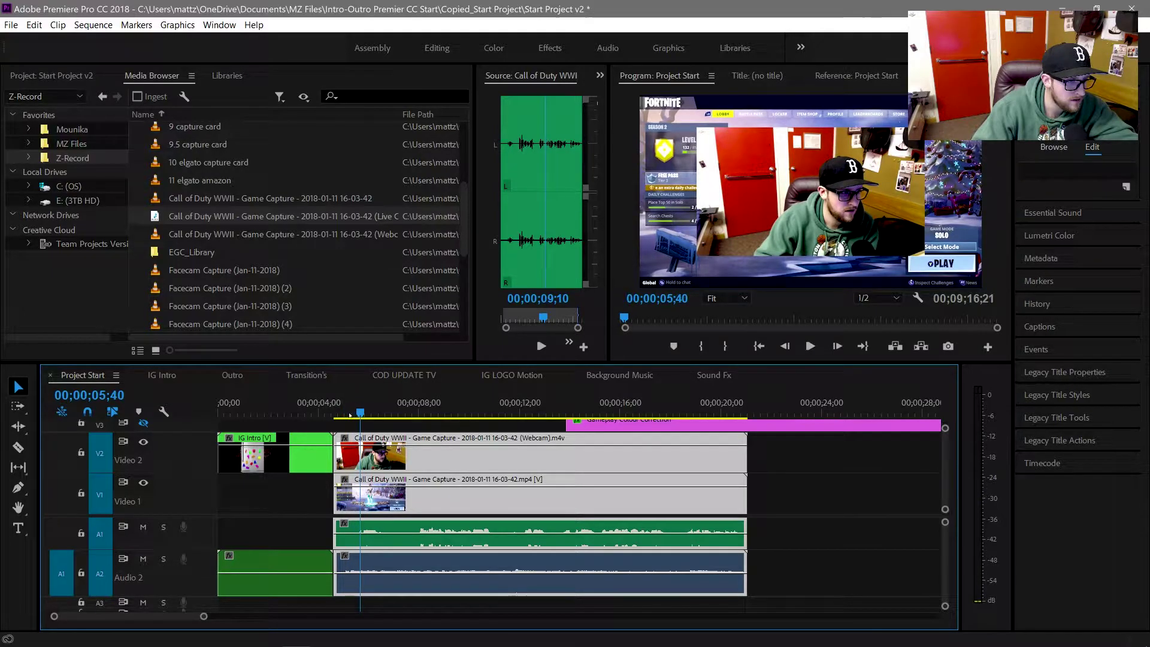
{"action": "key", "text": "shift+Left"}
{"action": "key", "text": "shift+Left"}
{"action": "key", "text": "shift+Left"}
{"action": "key", "text": "shift+Left"}
{"action": "key", "text": "l"}
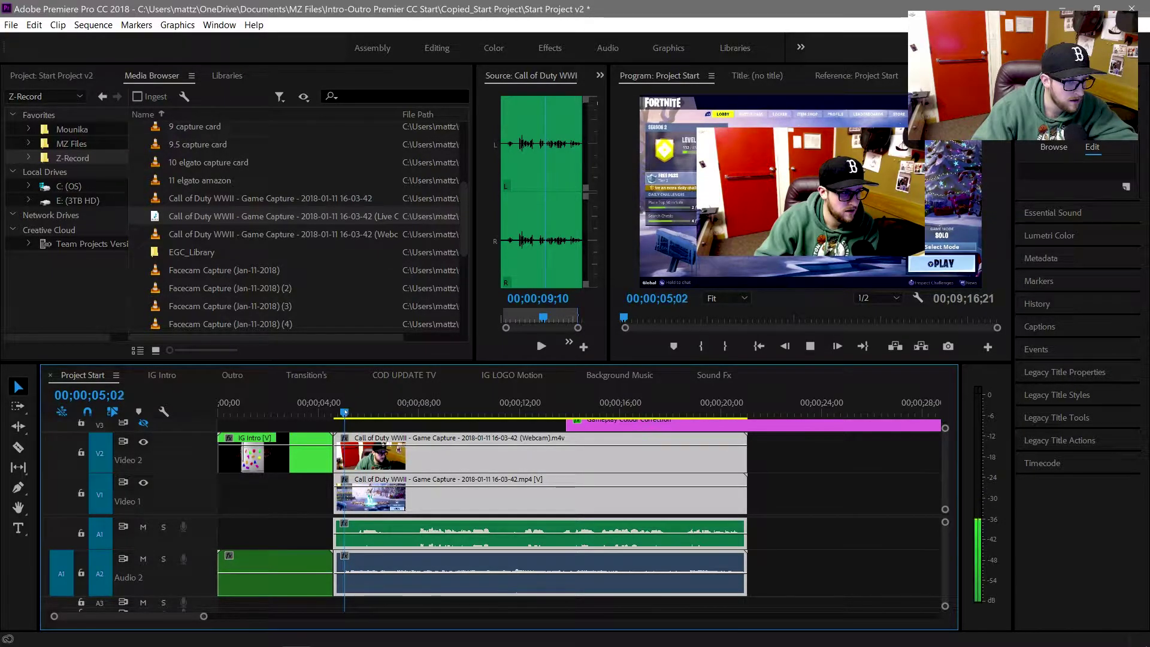
{"action": "key", "text": "k"}
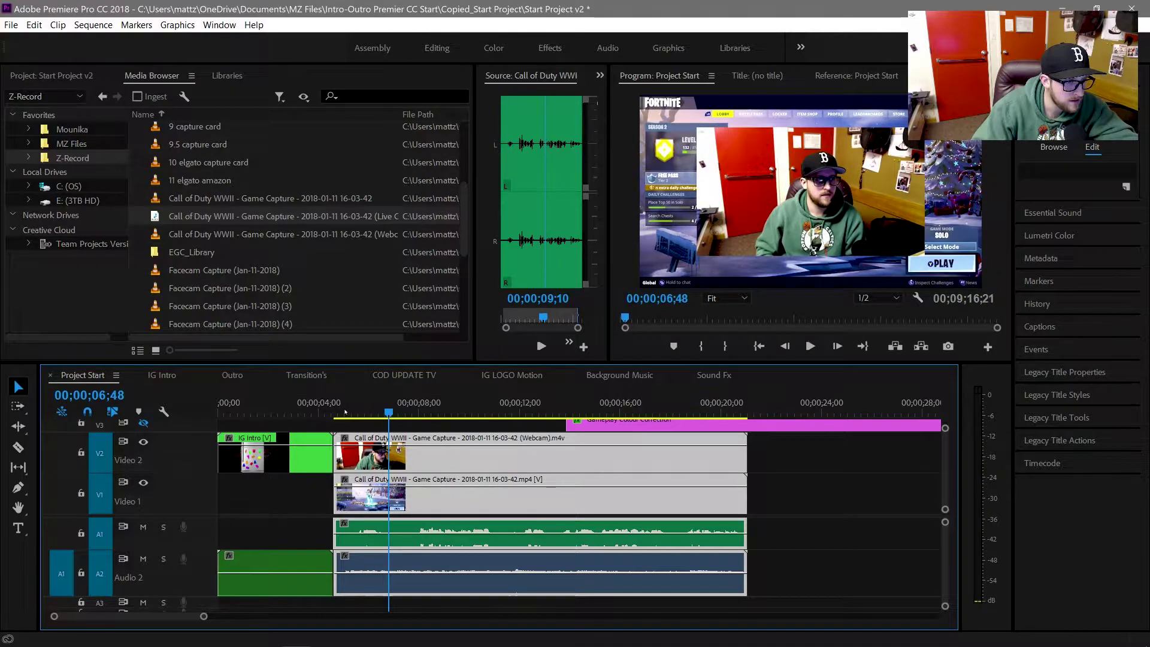
Cut the webcam, gameplay and both audio clips about one second after their start with the Razor tool
{"action": "key", "text": "c"}
{"action": "left_click", "coordinate": [358, 446]}
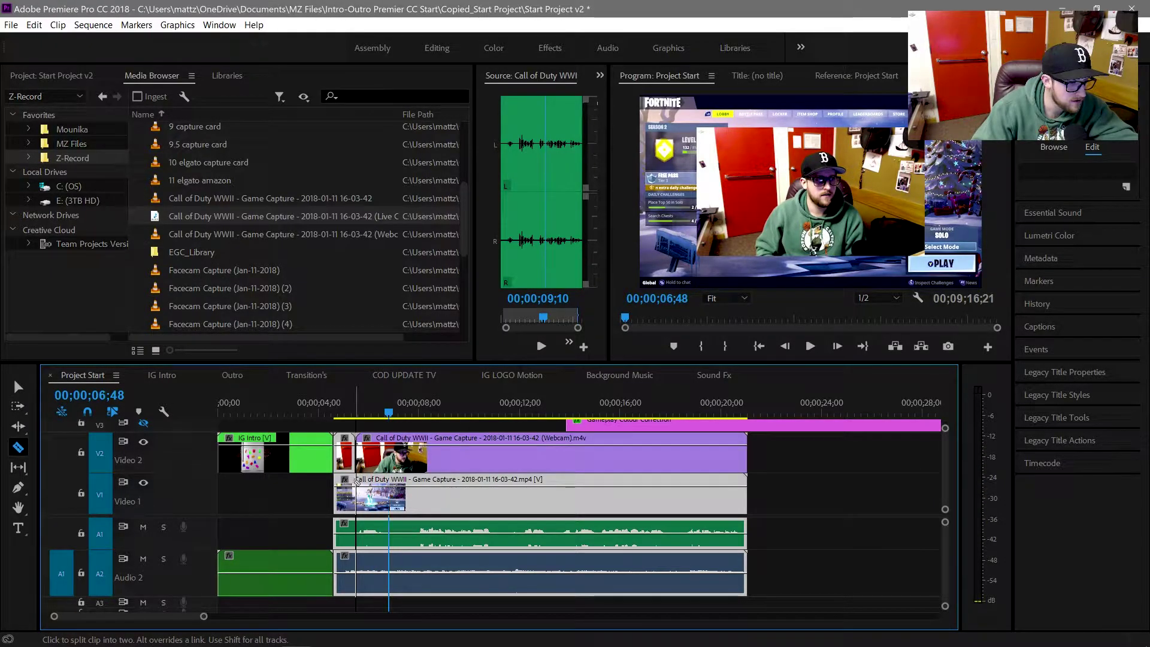
{"action": "left_click", "coordinate": [356, 556]}
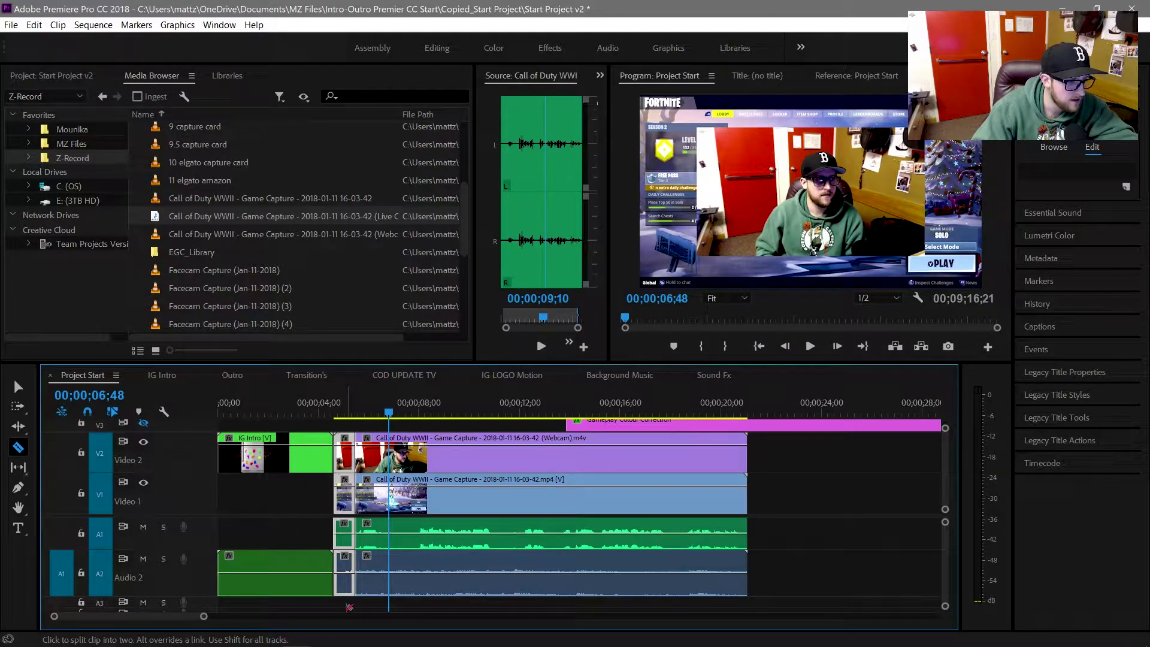
Ripple-delete the short leading pieces of the recordings on all four tracks so the rest follows the IG Intro clip
{"action": "left_click", "coordinate": [18, 387]}
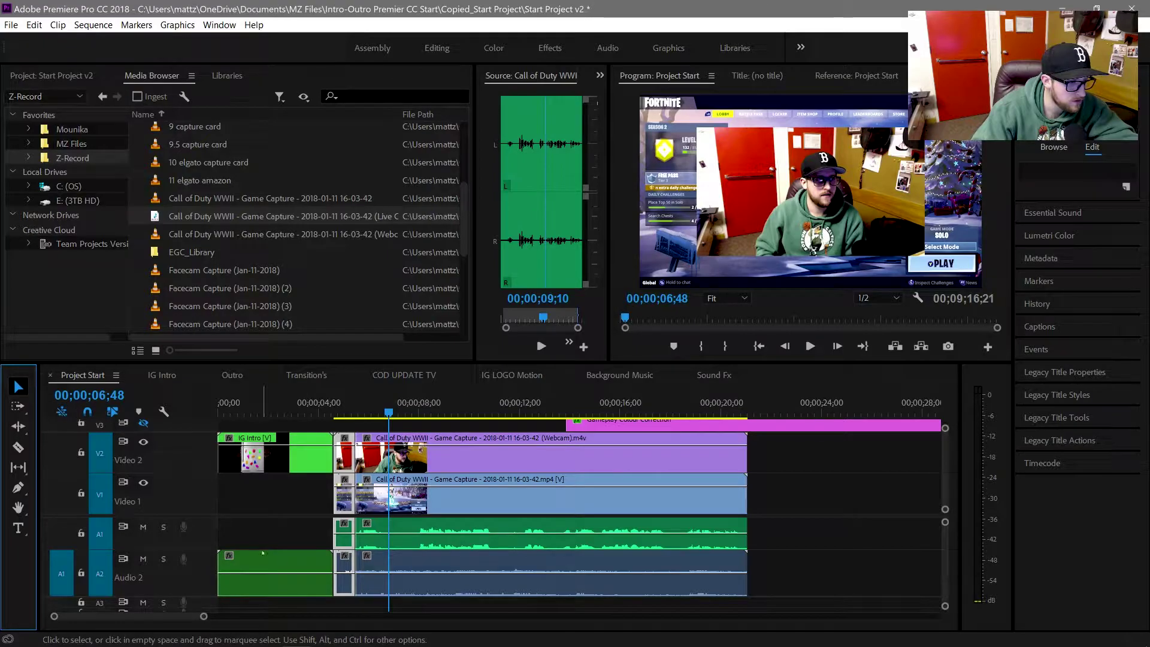
{"action": "left_click", "coordinate": [345, 590]}
{"action": "right_click", "coordinate": [347, 454]}
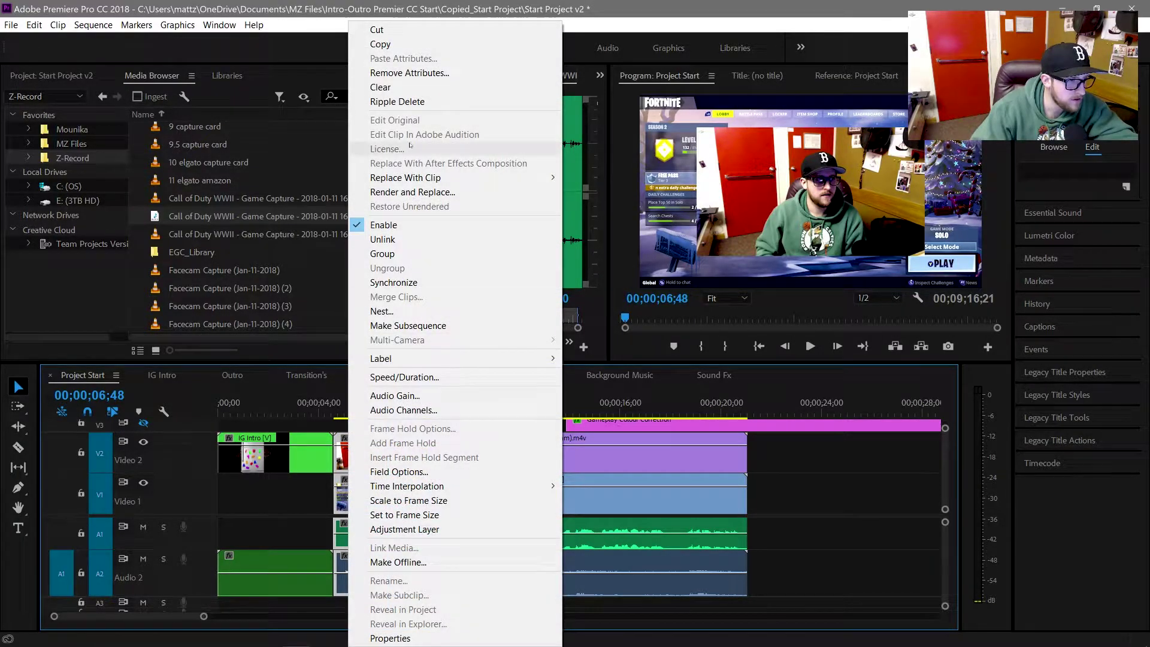
{"action": "left_click", "coordinate": [397, 101]}
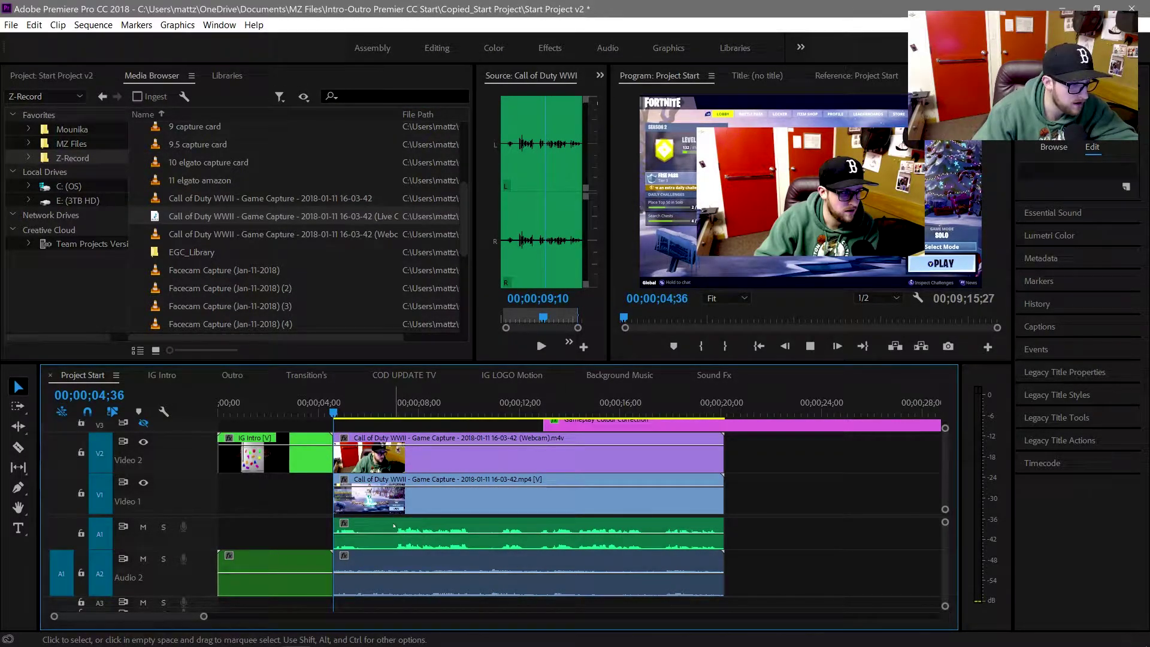
Shift the Live Commentary clip on Audio 1 to start at 00;00;05;02, playing between moves to check the sync with the webcam
{"action": "key", "text": "space"}
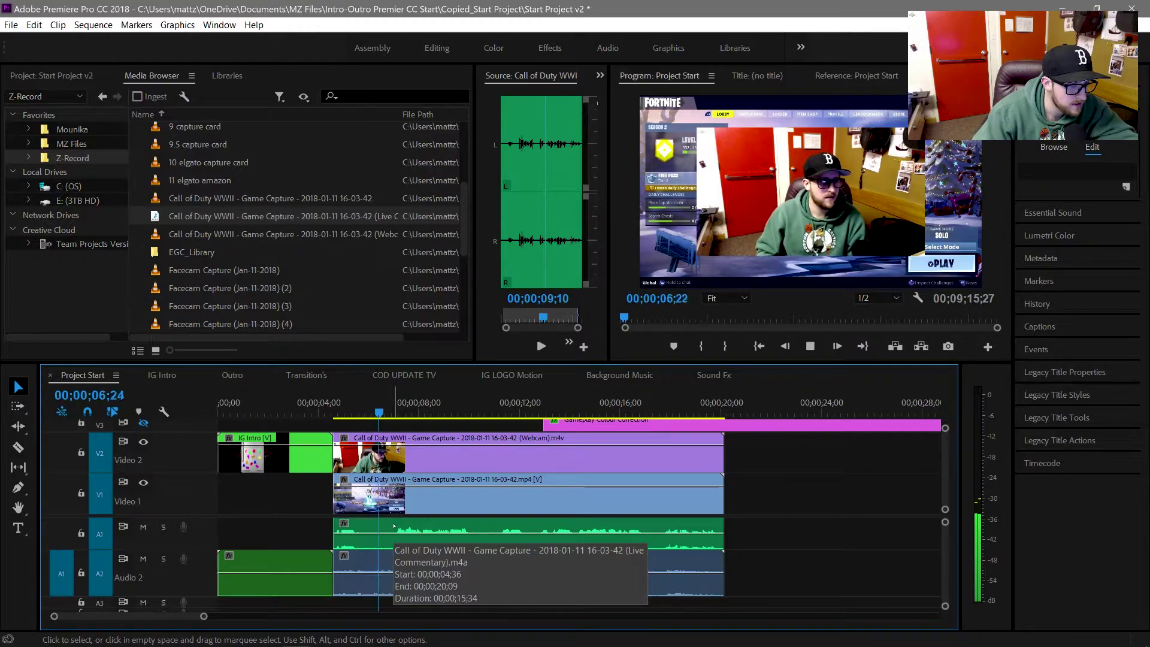
{"action": "key", "text": "space"}
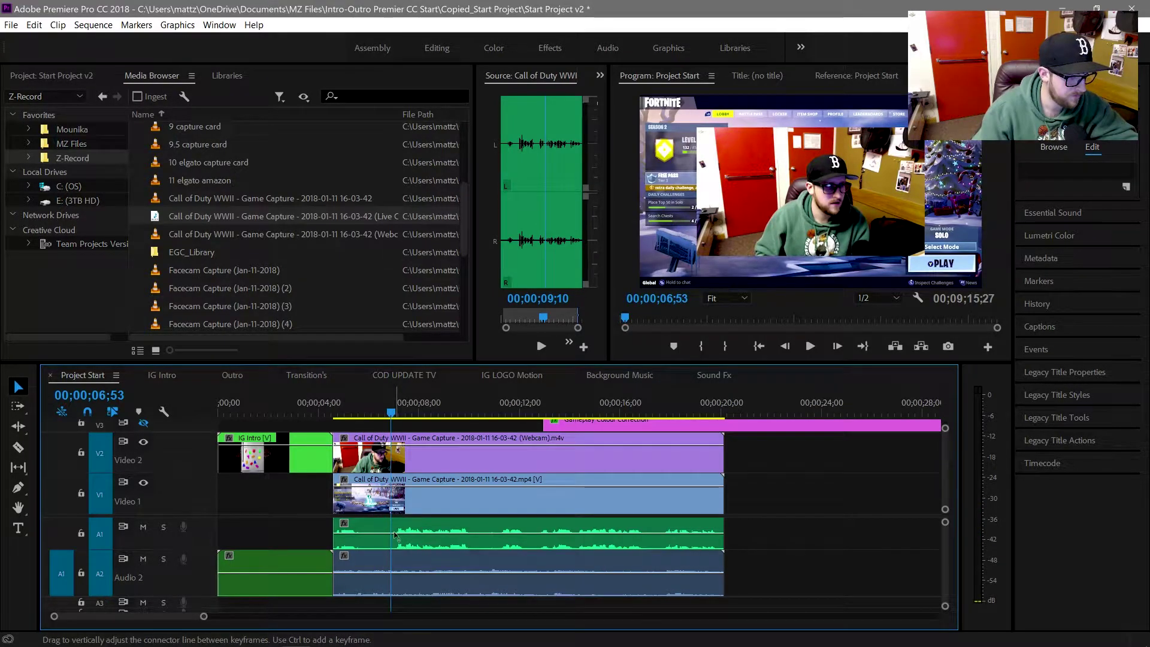
{"action": "left_click_drag", "start_coordinate": [376, 523], "coordinate": [371, 524]}
{"action": "key", "text": "space"}
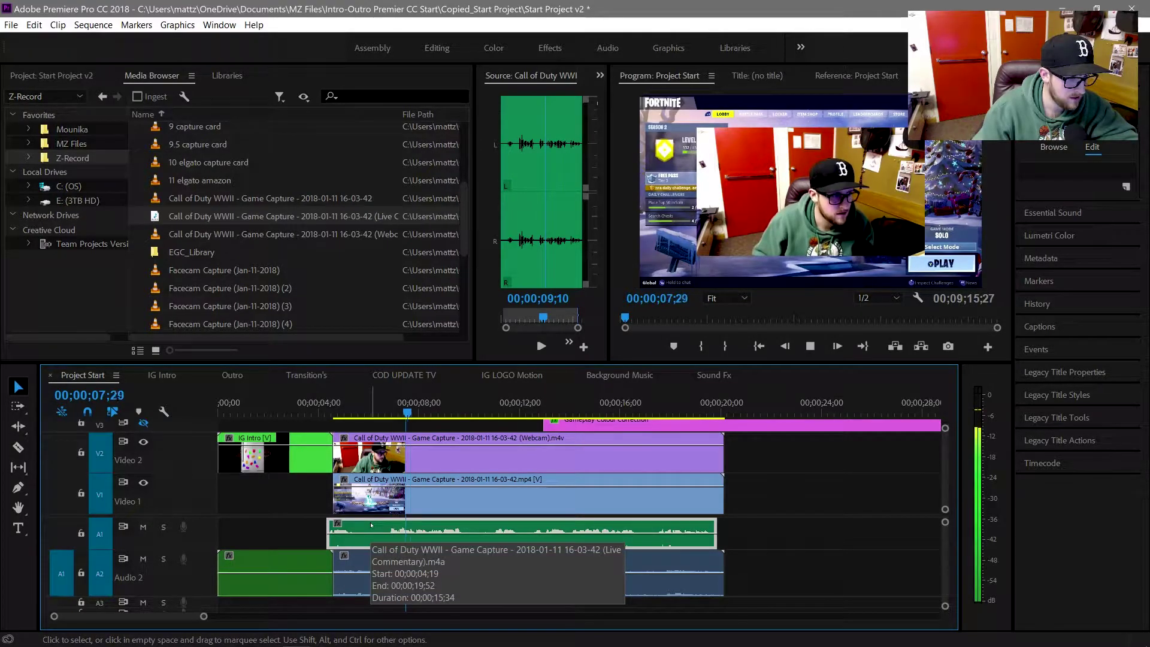
{"action": "mouse_move", "coordinate": [374, 533]}
{"action": "left_mouse_down"}
{"action": "mouse_move", "coordinate": [418, 535]}
{"action": "mouse_move", "coordinate": [395, 534]}
{"action": "left_mouse_up"}
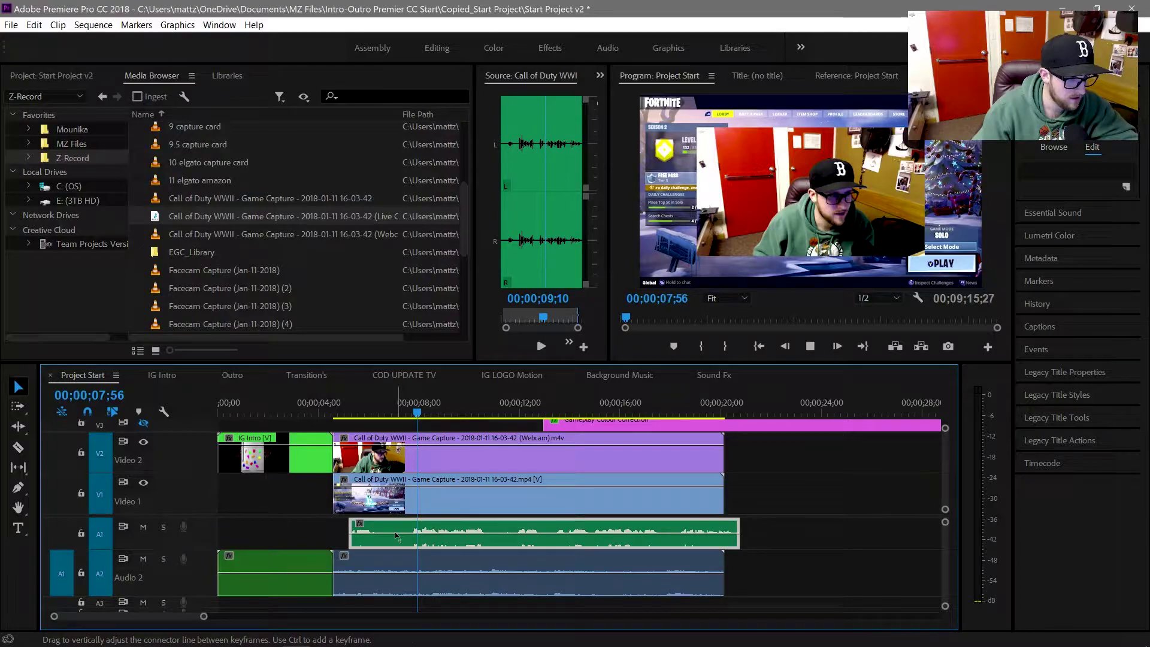
{"action": "key", "text": "space"}
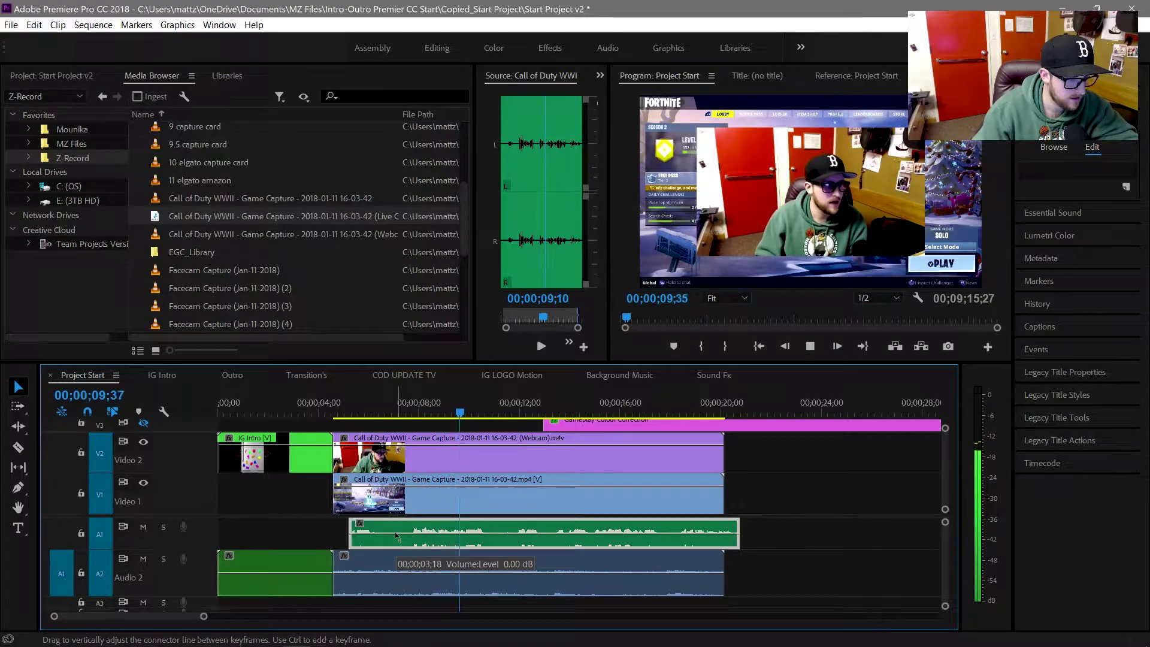
{"action": "left_click_drag", "start_coordinate": [395, 534], "coordinate": [380, 527]}
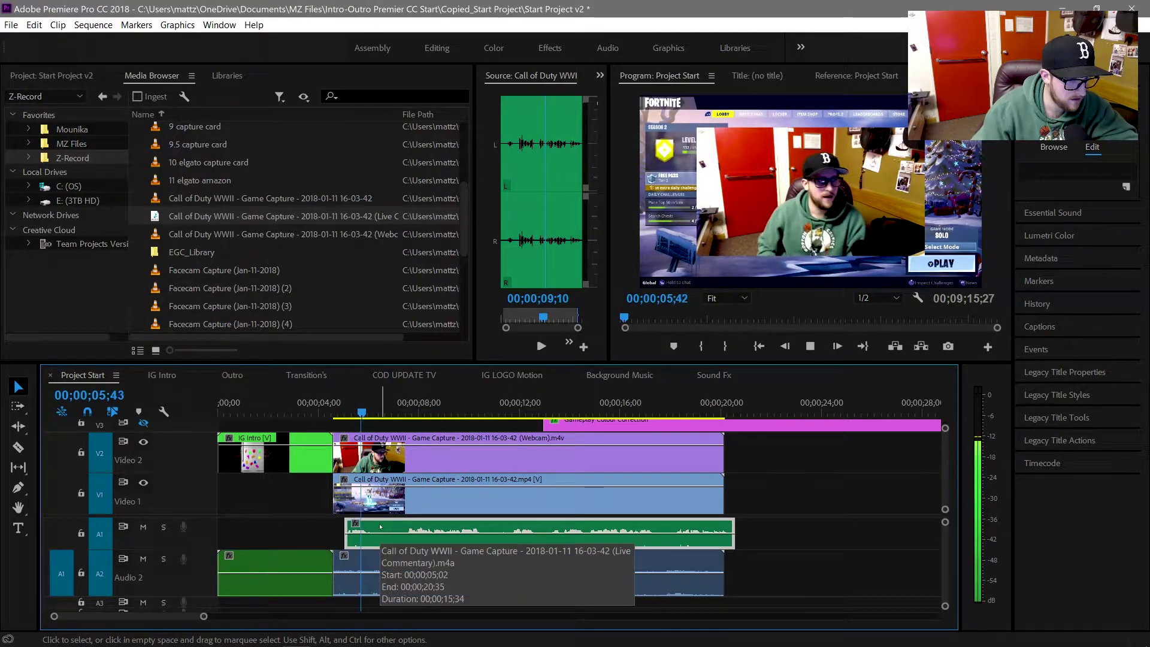
{"action": "key", "text": "space"}
Cut the webcam clip and the gameplay clip with its audio at the start of the Live Commentary clip
{"action": "key", "text": "c"}
{"action": "left_click", "coordinate": [345, 462]}
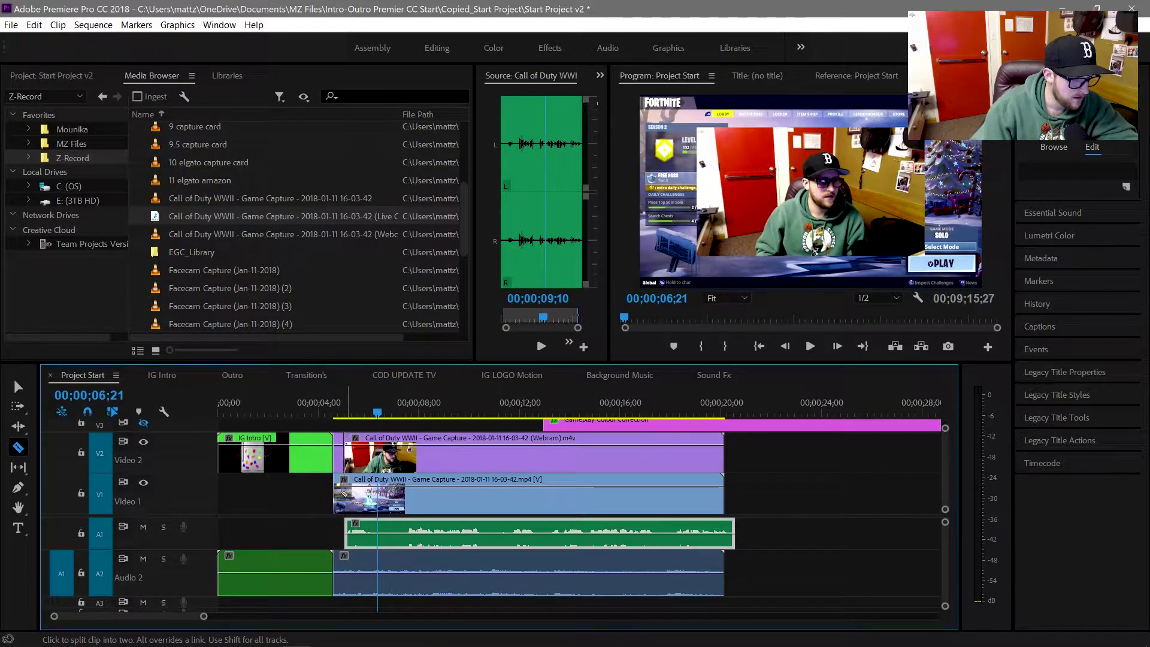
{"action": "left_click", "coordinate": [345, 497]}
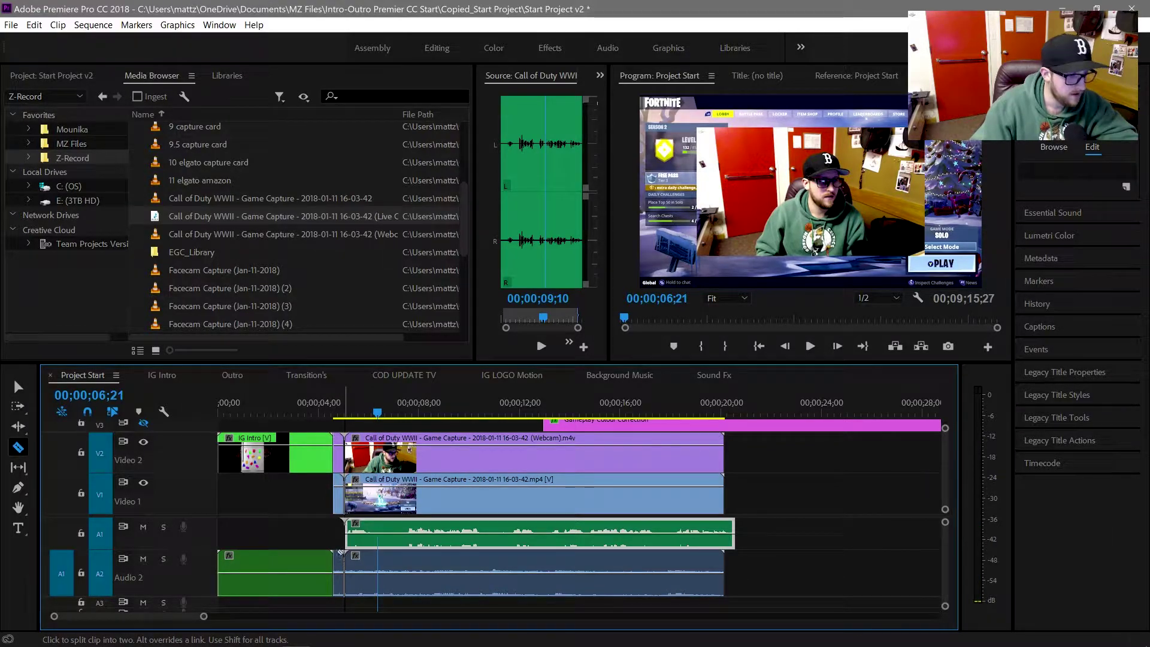
Ripple-delete the short webcam, gameplay and Audio 2 pieces before the Live Commentary clip's start
{"action": "key", "text": "v"}
{"action": "left_click", "coordinate": [336, 614]}
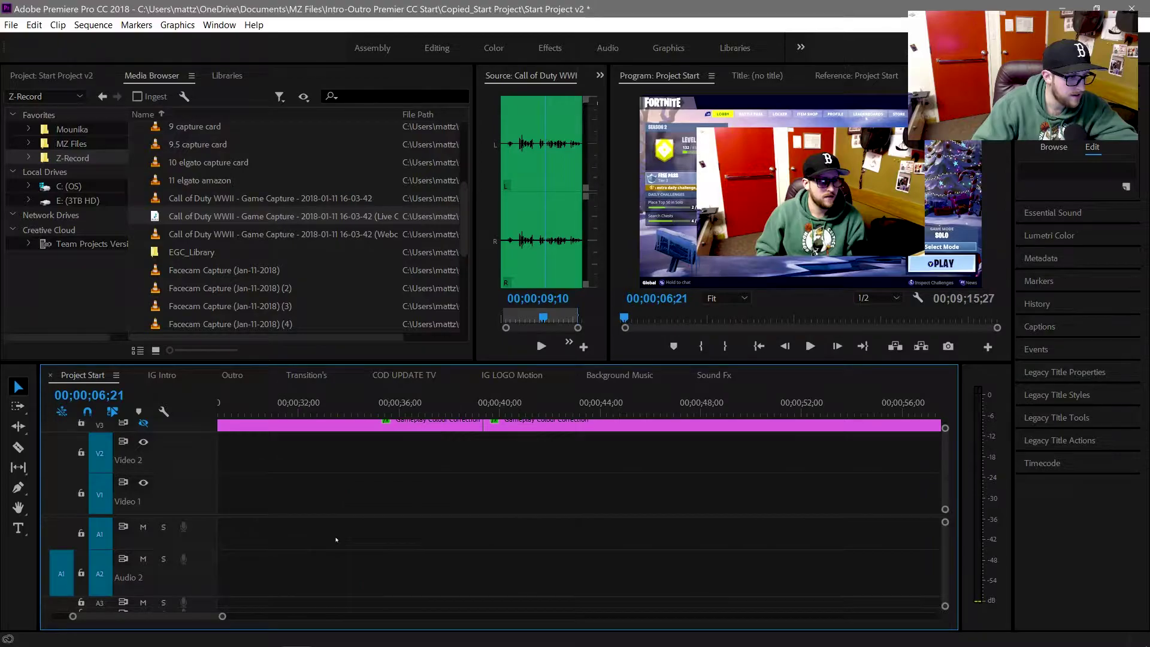
{"action": "scroll", "coordinate": [199, 617], "scroll_direction": "up", "scroll_amount": 5}
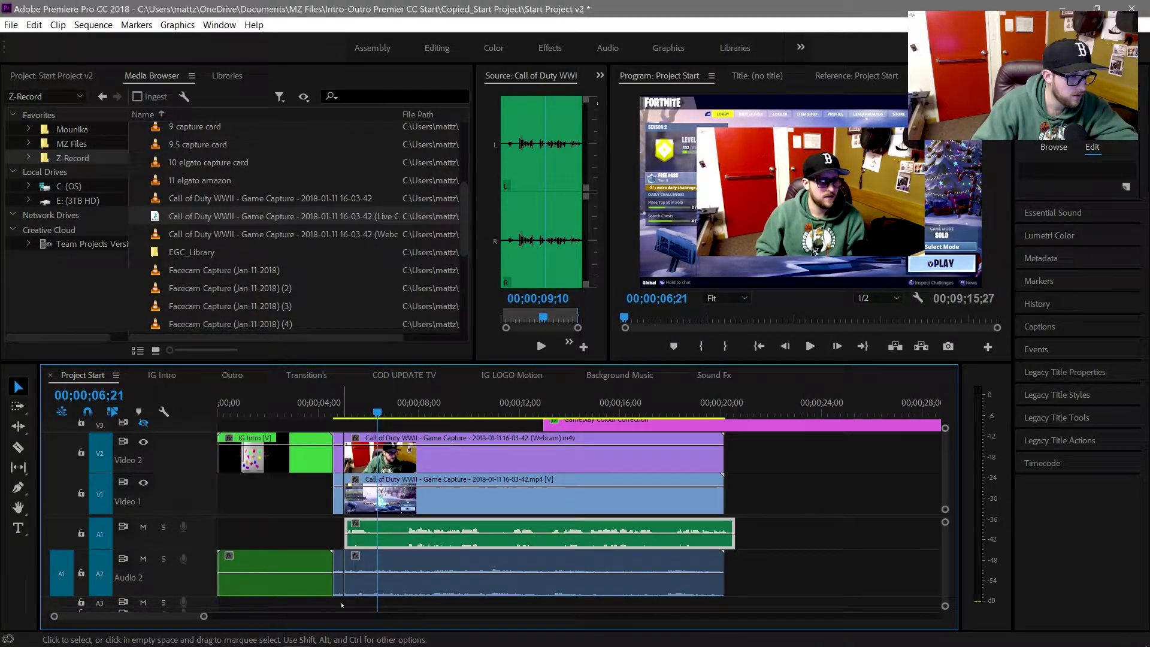
{"action": "left_click_drag", "start_coordinate": [342, 604], "coordinate": [339, 440]}
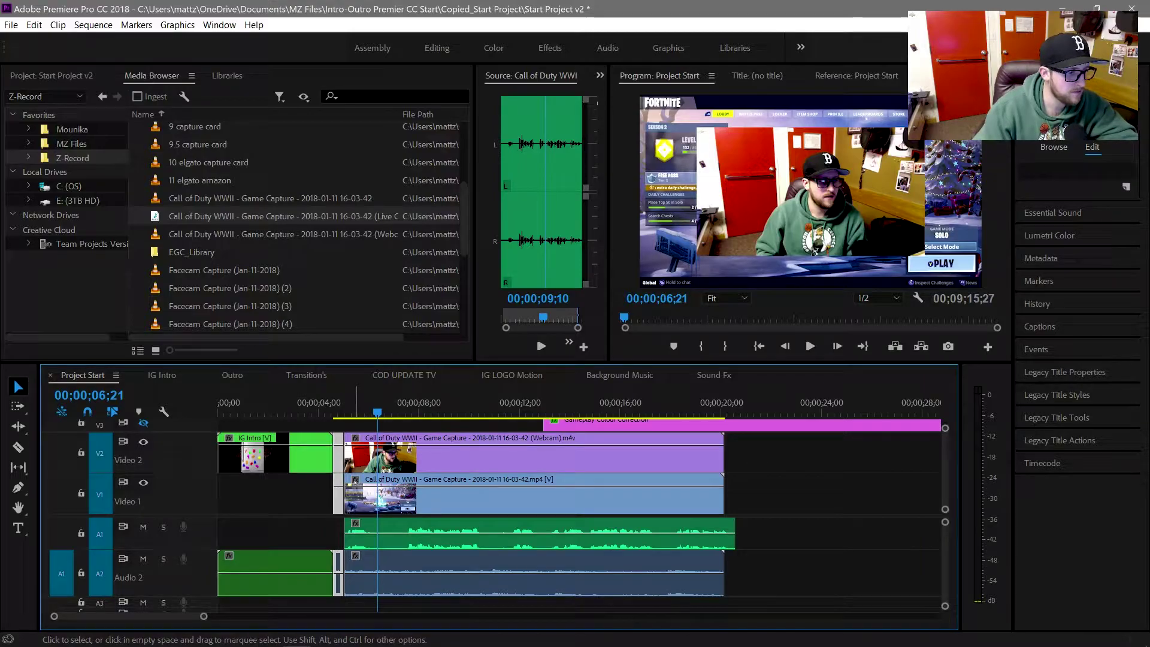
{"action": "key", "text": "shift+Delete"}
Play the recordings from their new start after the IG Intro clip to check the sync
{"action": "key", "text": "Up"}
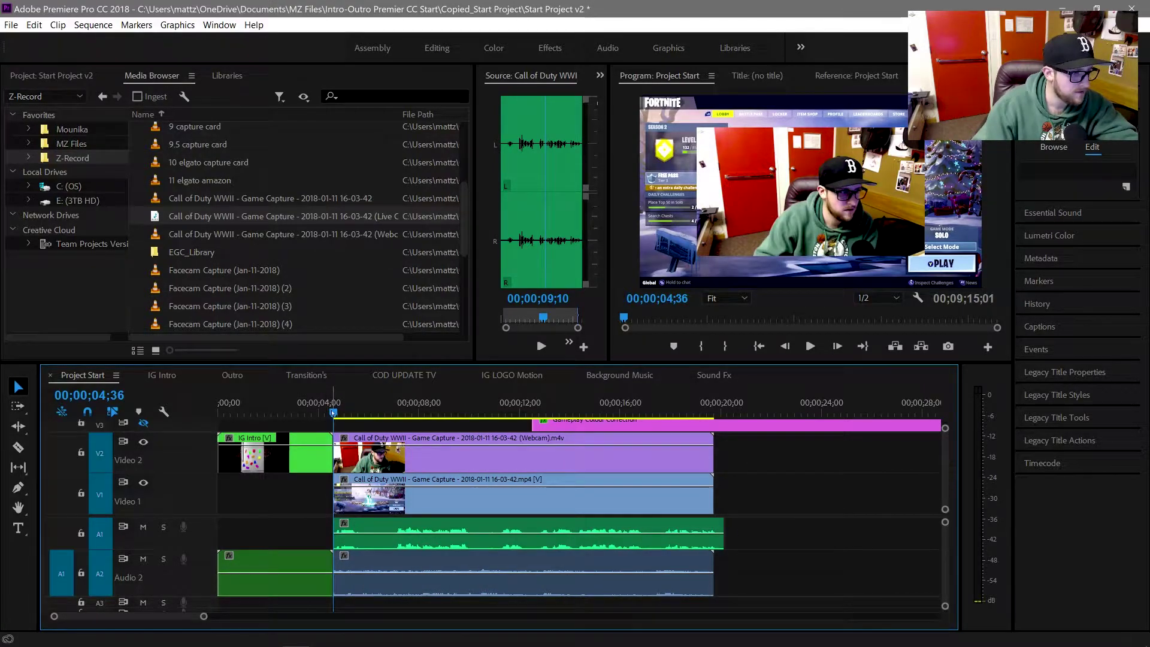
{"action": "key", "text": "space"}
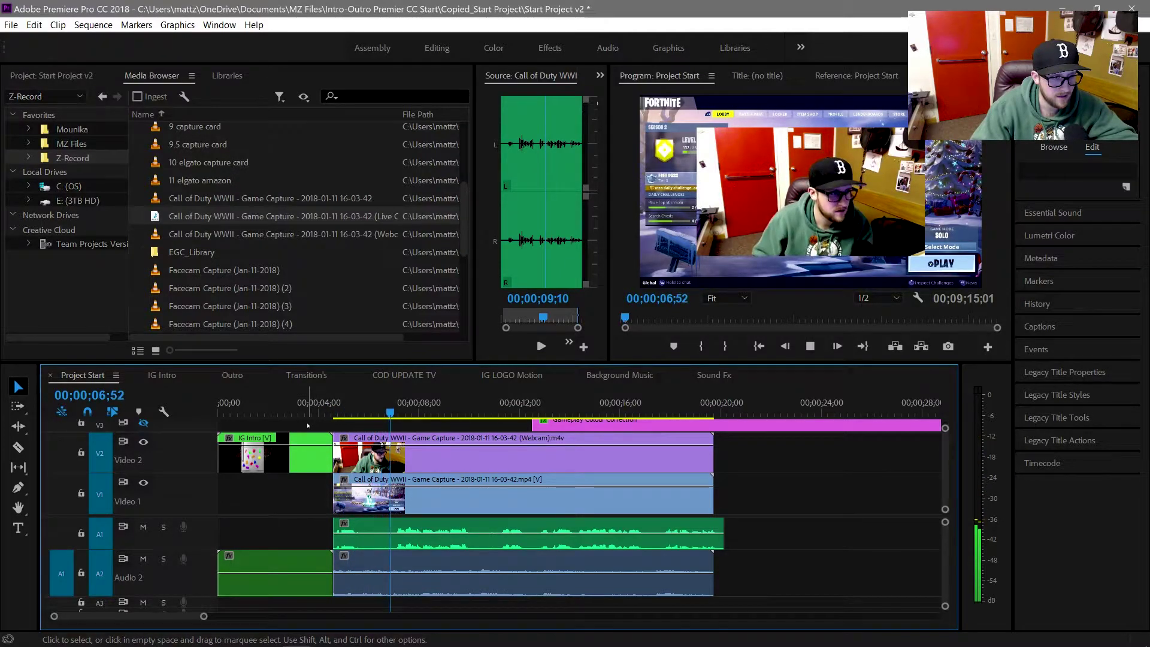
{"action": "key", "text": "space"}
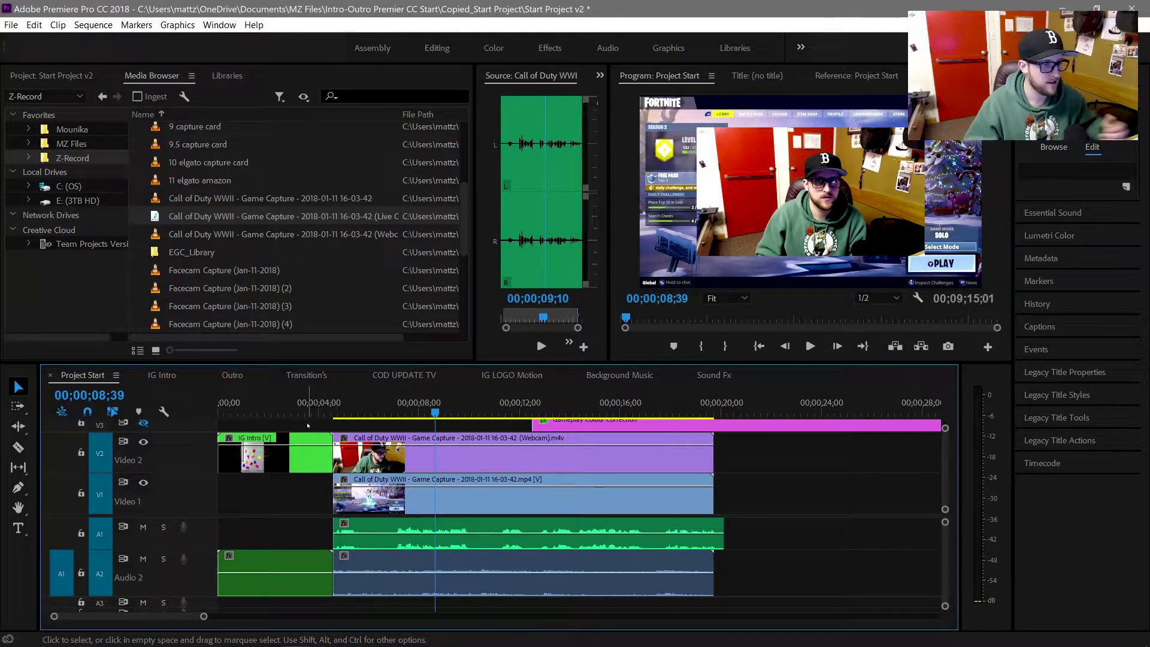
Select the webcam clip on Video 2, widen the source monitor area and display the clip's effect controls there
{"action": "left_click", "coordinate": [359, 455]}
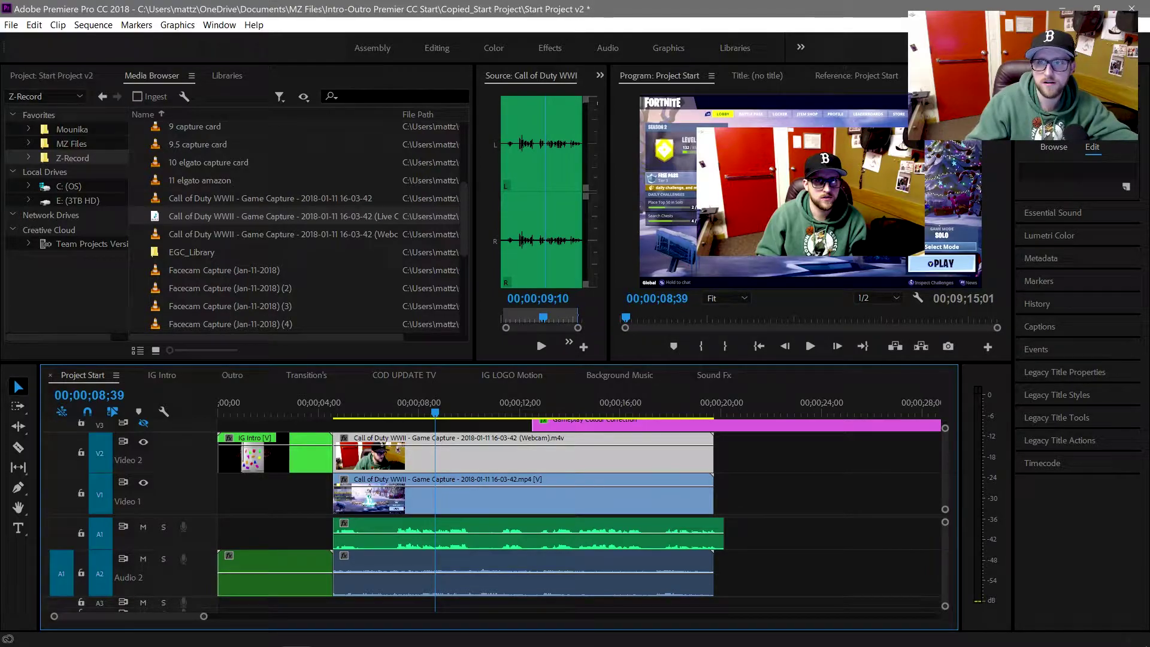
{"action": "left_click", "coordinate": [770, 170]}
{"action": "left_click", "coordinate": [515, 383]}
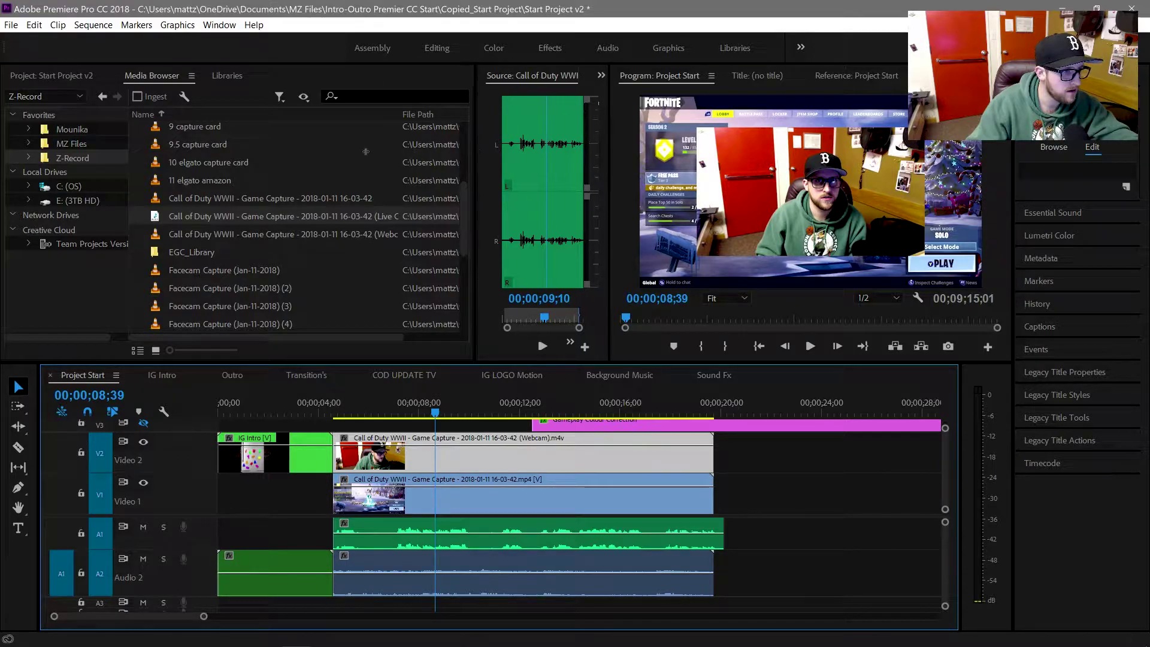
{"action": "left_click_drag", "start_coordinate": [474, 146], "coordinate": [208, 146]}
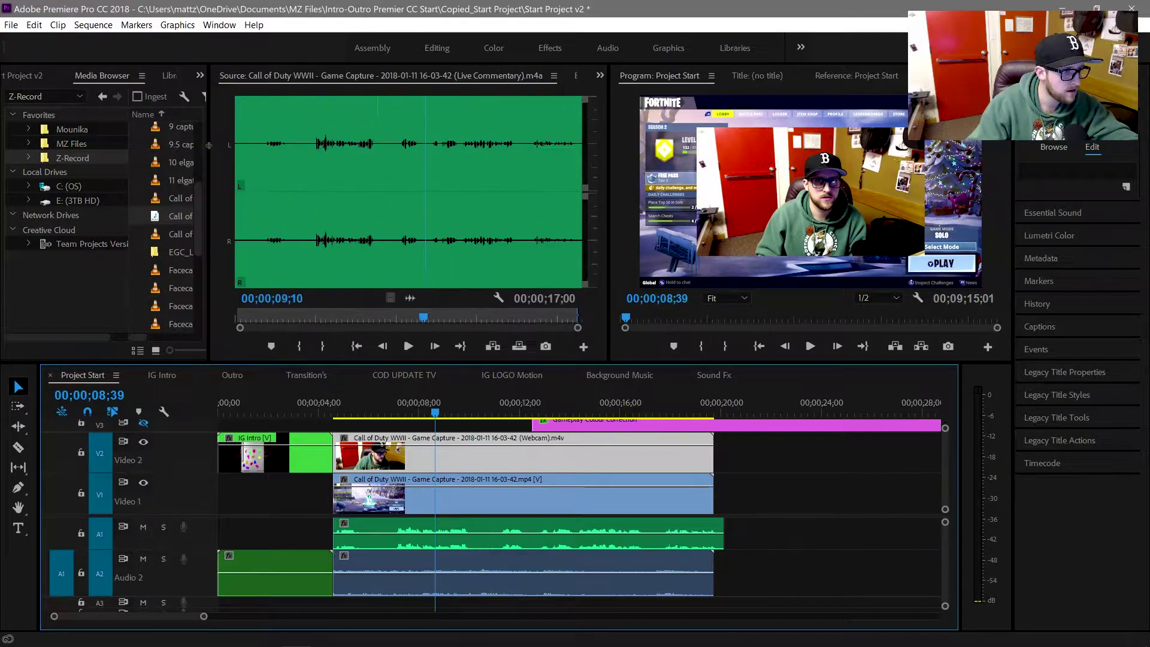
{"action": "left_click", "coordinate": [574, 77]}
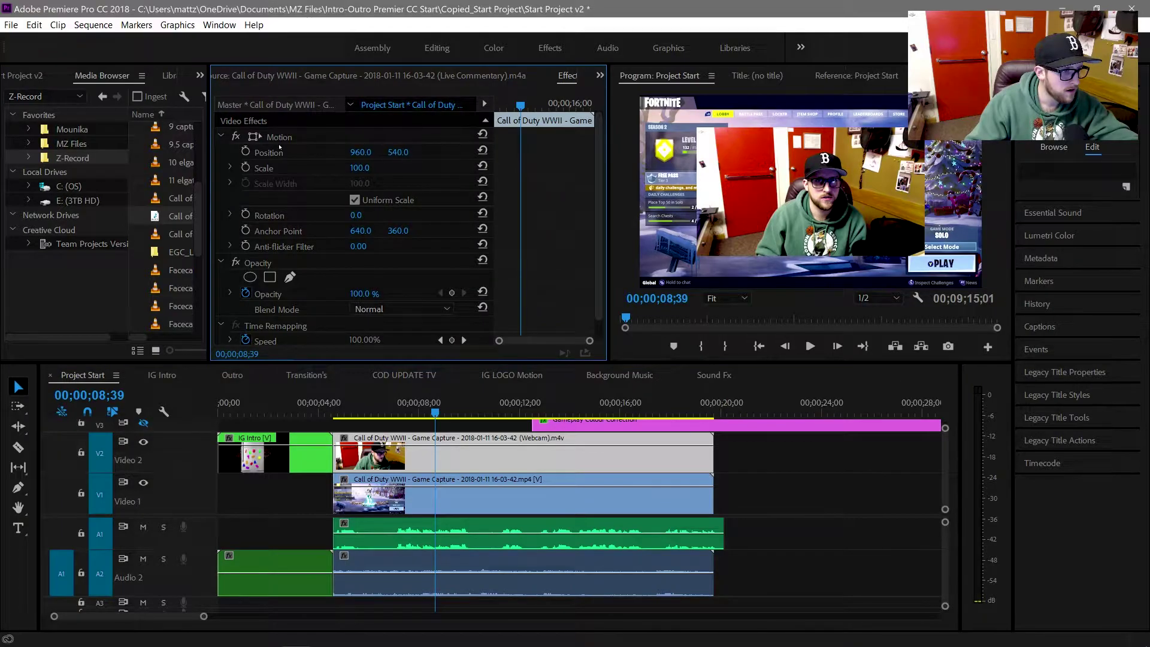
{"action": "left_click", "coordinate": [732, 238]}
{"action": "key", "text": "shift+3"}
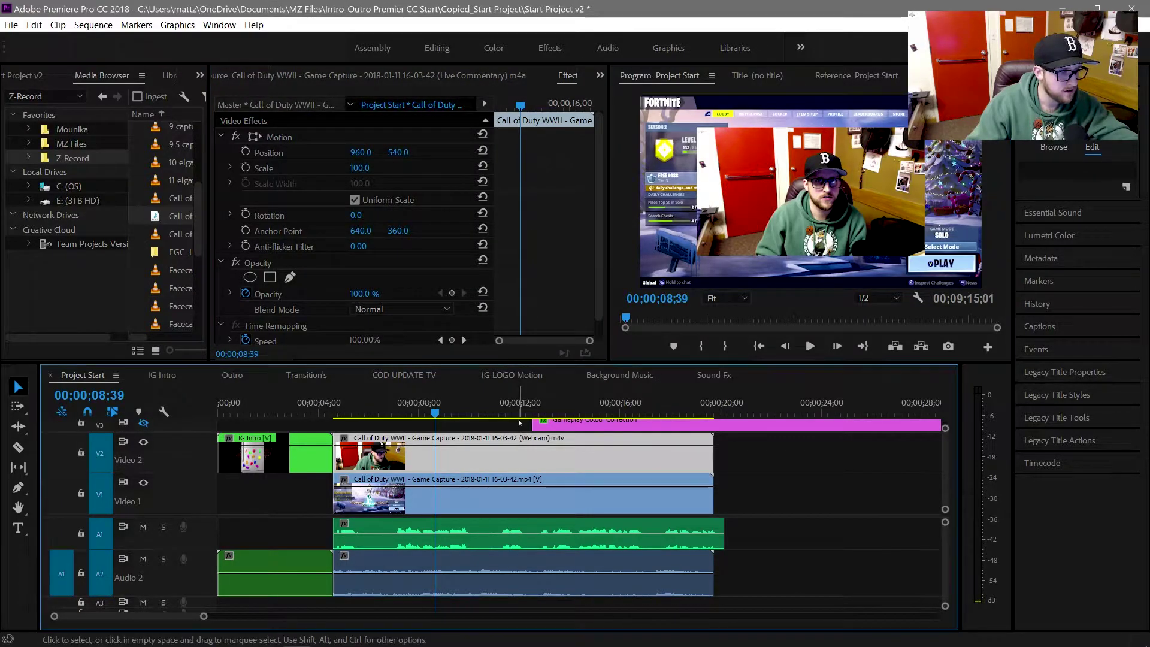
Scale the webcam overlay to about 44% and move it to about 1607, 527, just above the Play button area of the gameplay
{"action": "left_click", "coordinate": [741, 257]}
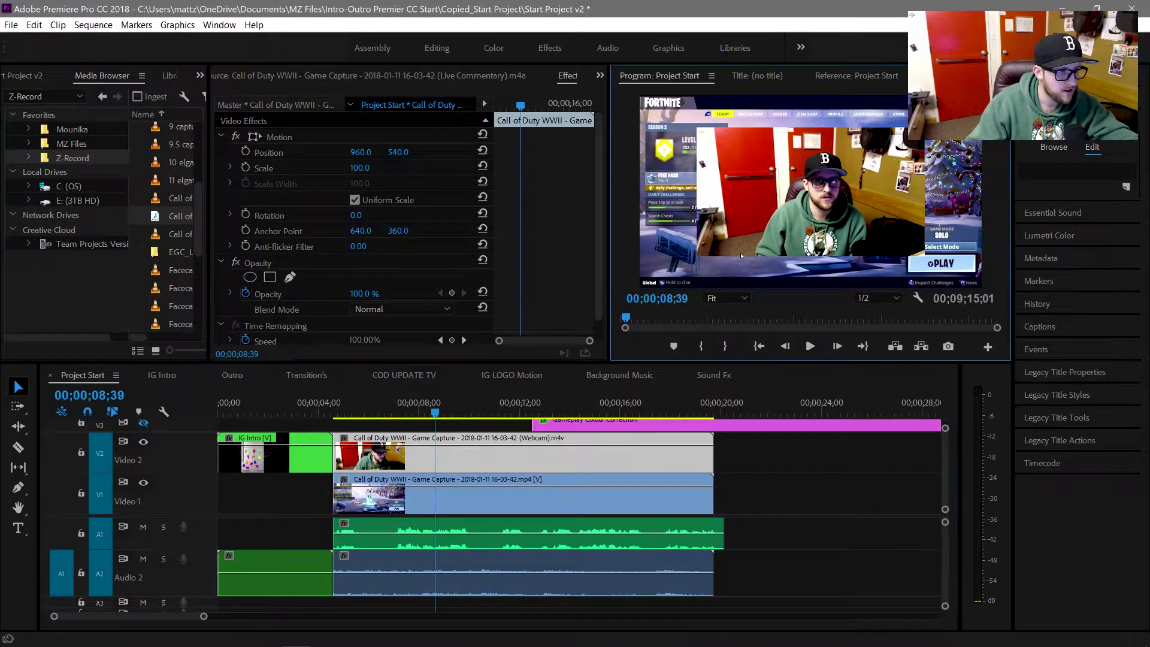
{"action": "left_click", "coordinate": [279, 137]}
{"action": "left_click", "coordinate": [747, 170]}
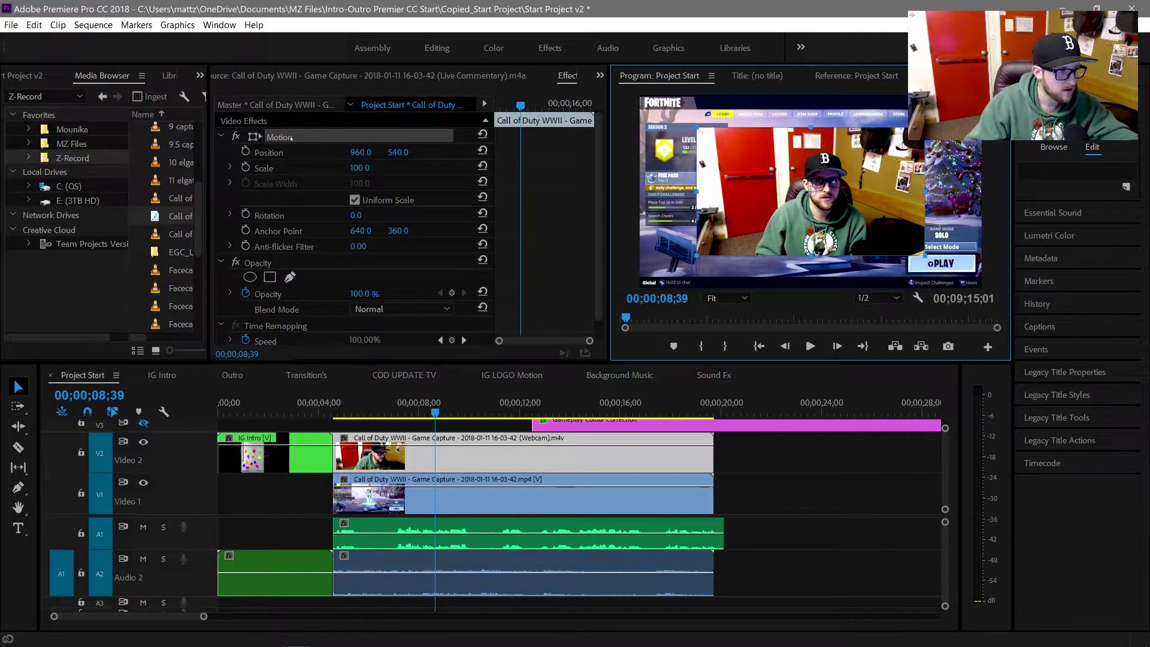
{"action": "left_click_drag", "start_coordinate": [846, 216], "coordinate": [899, 192]}
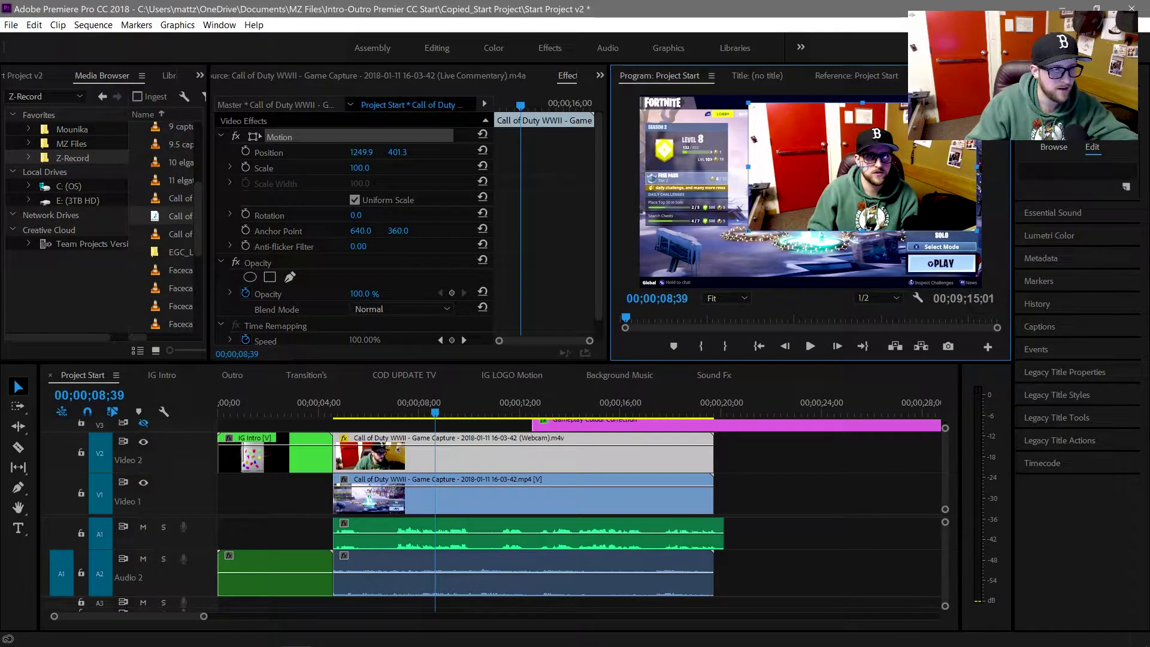
{"action": "left_click_drag", "start_coordinate": [748, 232], "coordinate": [812, 193]}
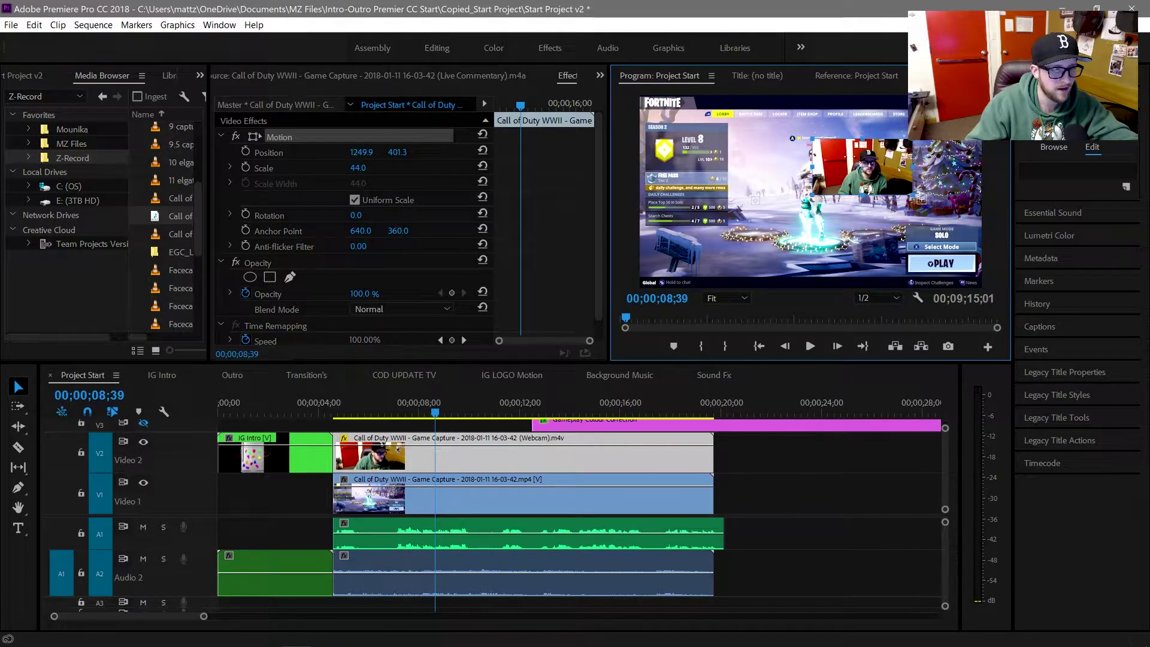
{"action": "left_click_drag", "start_coordinate": [893, 162], "coordinate": [959, 184]}
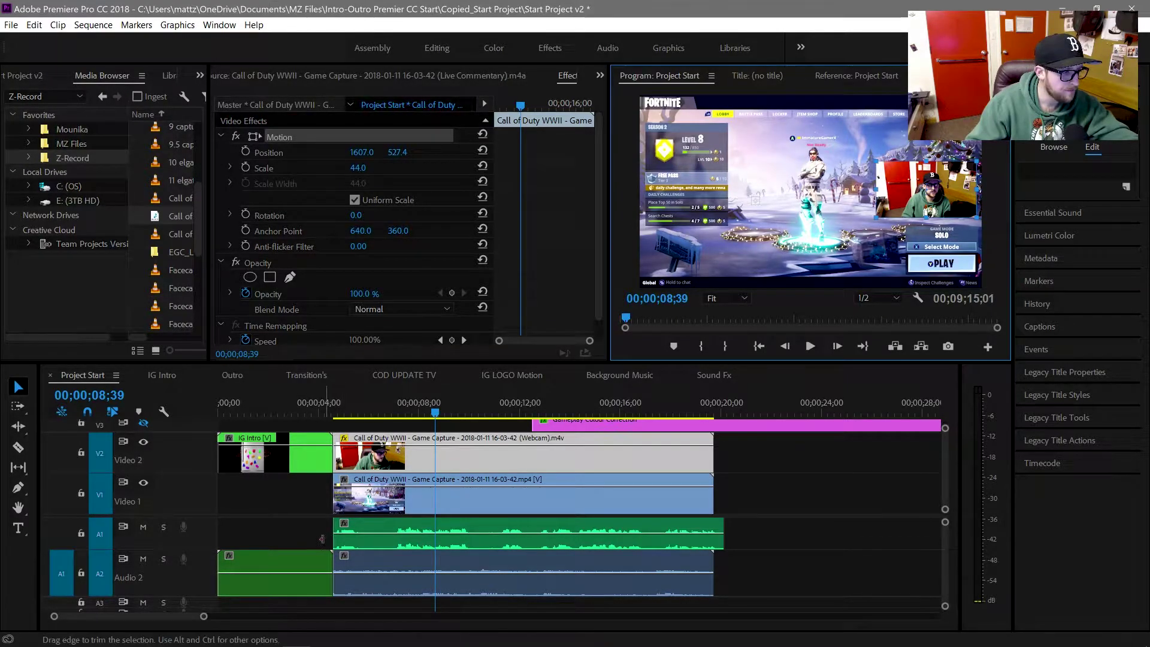
Select the Live Commentary clip on Audio 1 and display the Audio Track Mixer with its track effects
{"action": "left_click", "coordinate": [353, 534]}
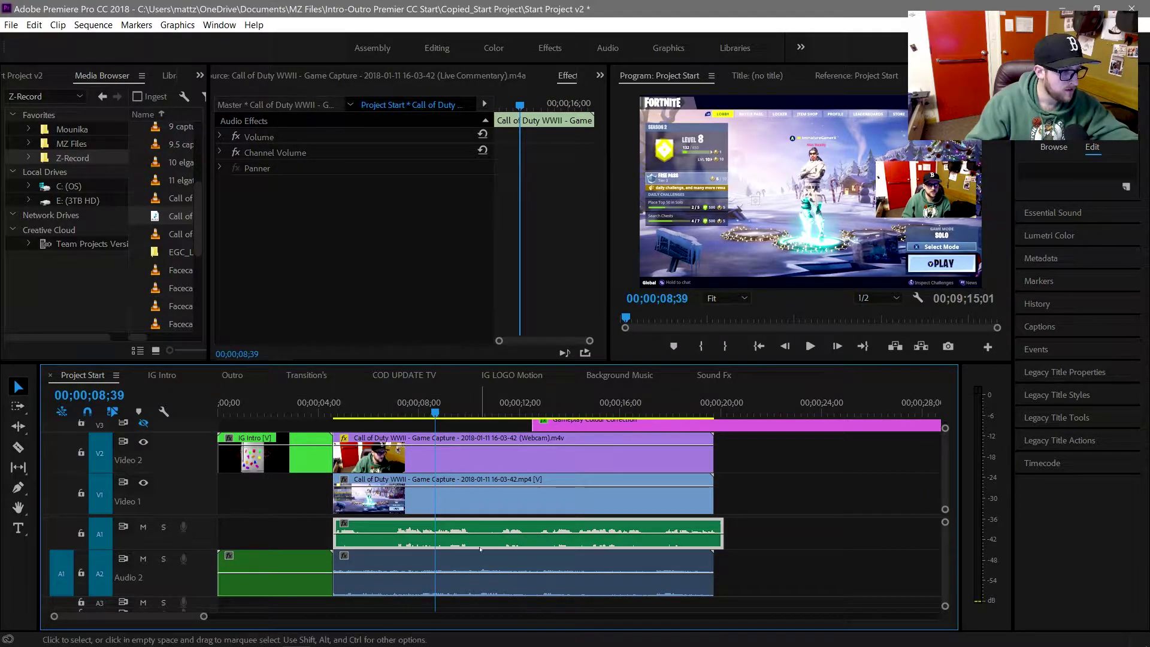
{"action": "left_click", "coordinate": [573, 83]}
{"action": "left_click", "coordinate": [598, 77]}
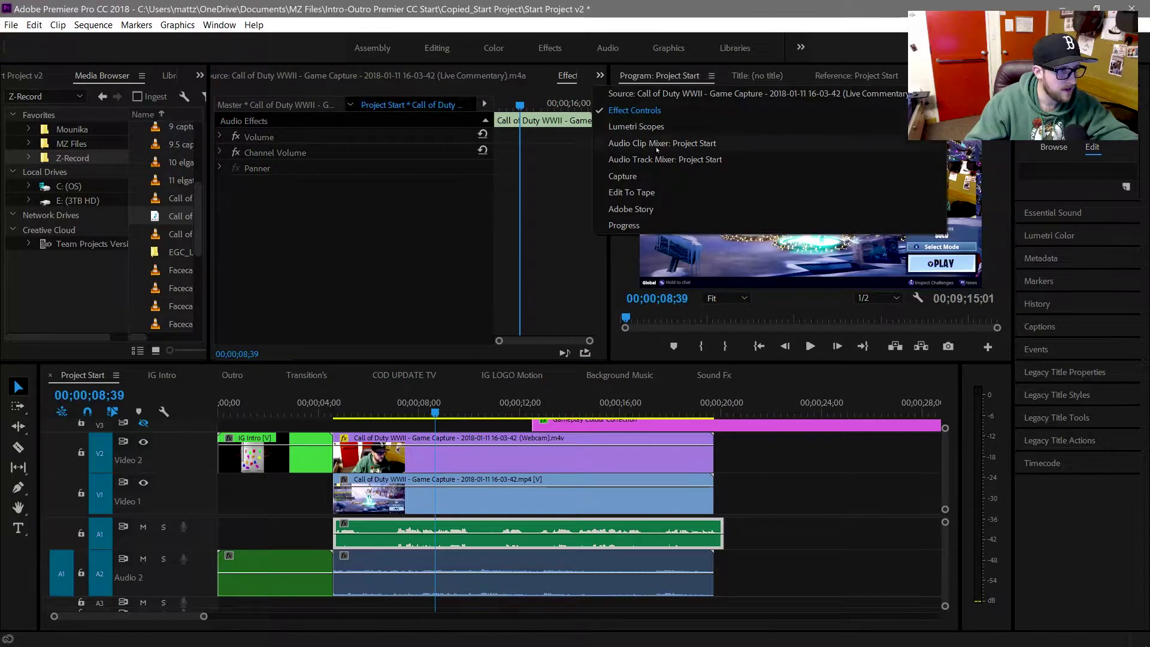
{"action": "left_click", "coordinate": [665, 159]}
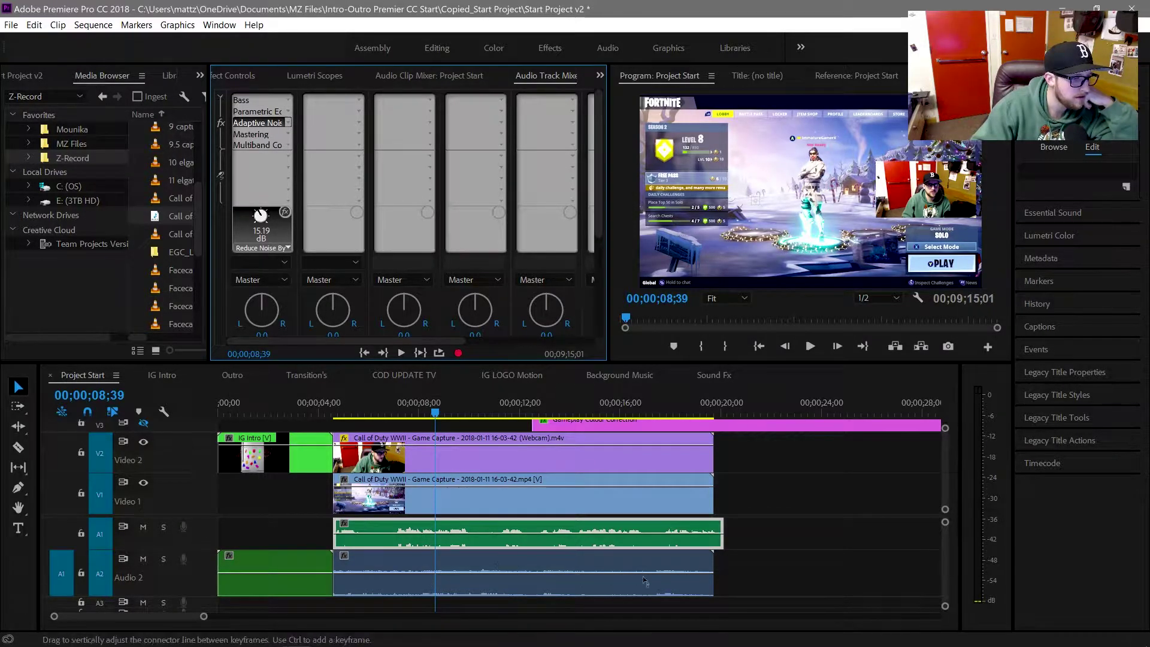
{"action": "scroll", "coordinate": [239, 536], "scroll_direction": "down", "scroll_amount": 1}
{"action": "scroll", "coordinate": [210, 526], "scroll_direction": "up", "scroll_amount": 1}
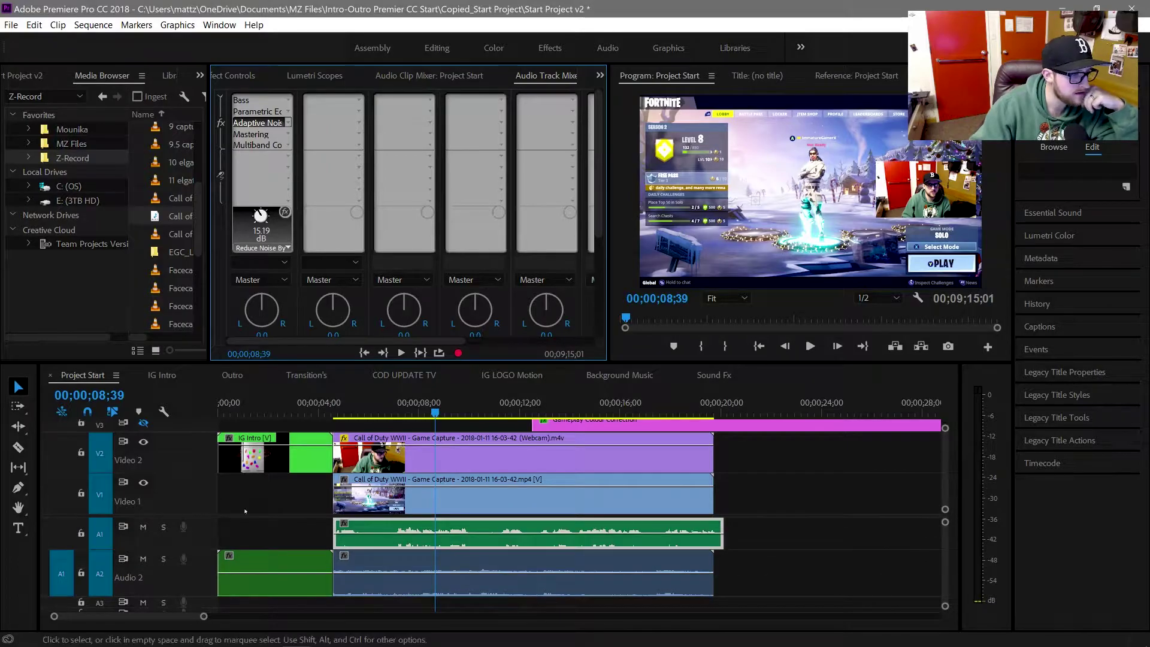
Split the Live Commentary clip, placing its middle piece on Audio 3 and the piece from 00;00;15;53 onwards on Audio 1
{"action": "key", "text": "ctrl+z"}
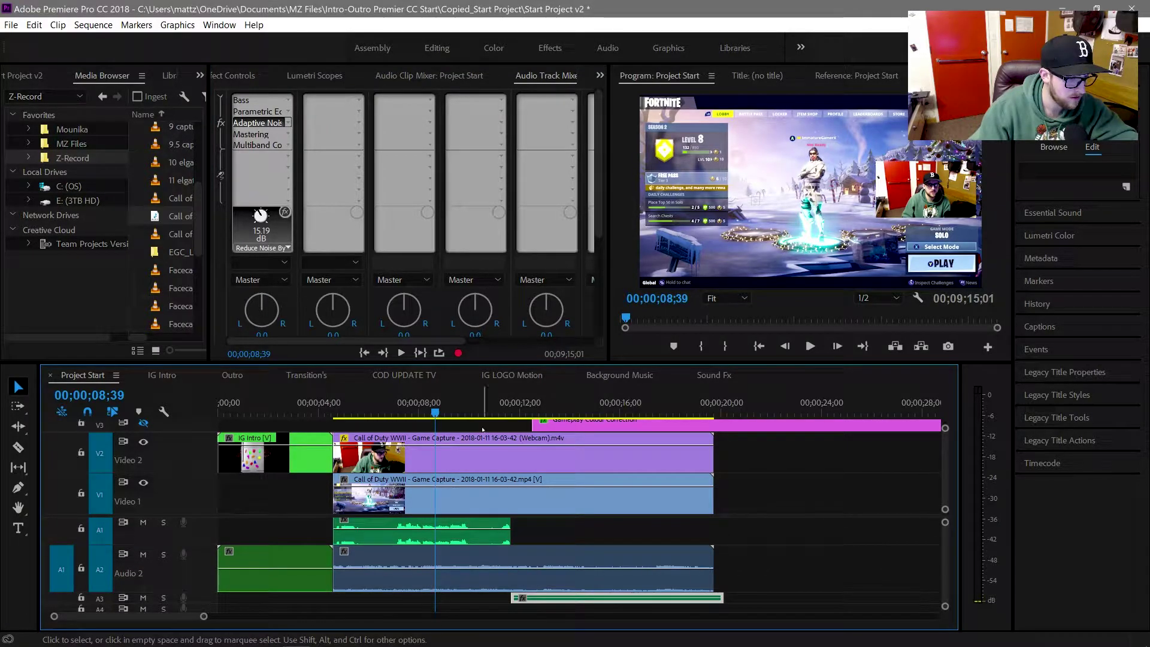
{"action": "left_click", "coordinate": [414, 410]}
{"action": "key", "text": "space"}
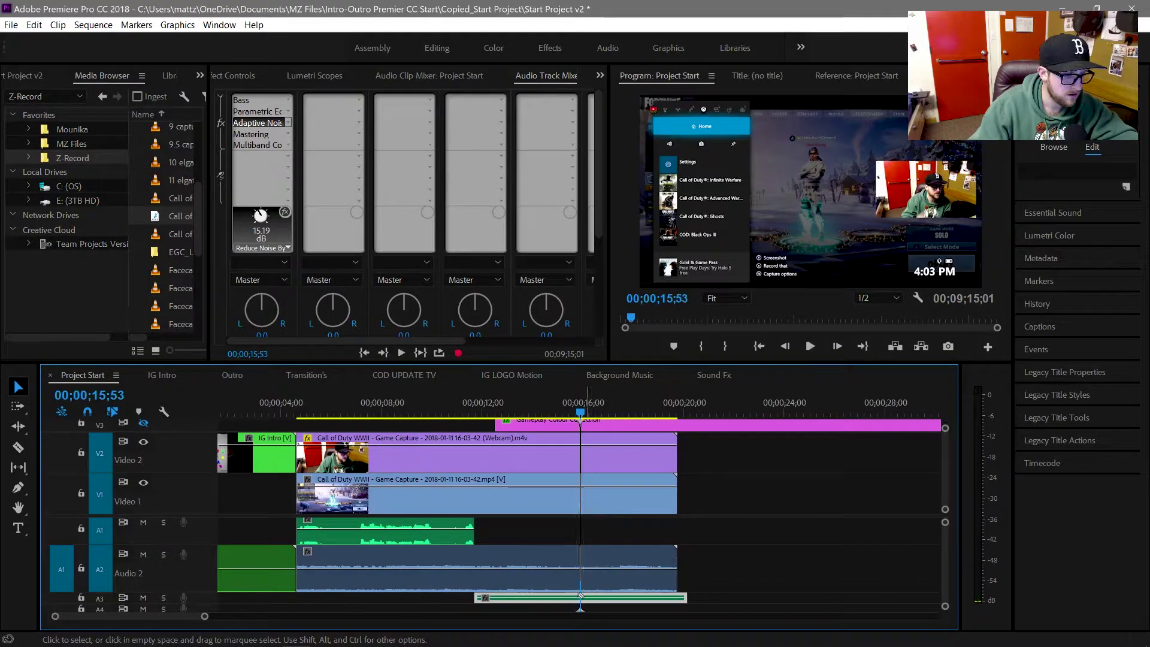
{"action": "key", "text": "ctrl+k"}
{"action": "left_click_drag", "start_coordinate": [612, 597], "coordinate": [613, 527]}
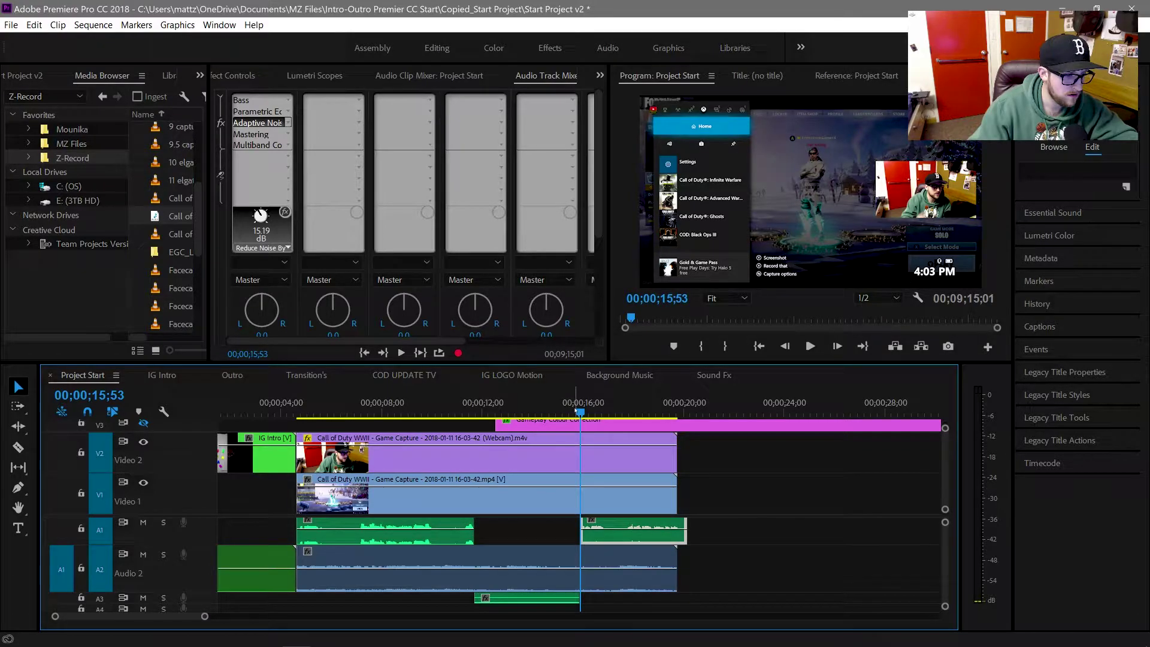
Play across the commentary pieces on Audio 1 and Audio 3 to compare how the two tracks sound
{"action": "key", "text": "space"}
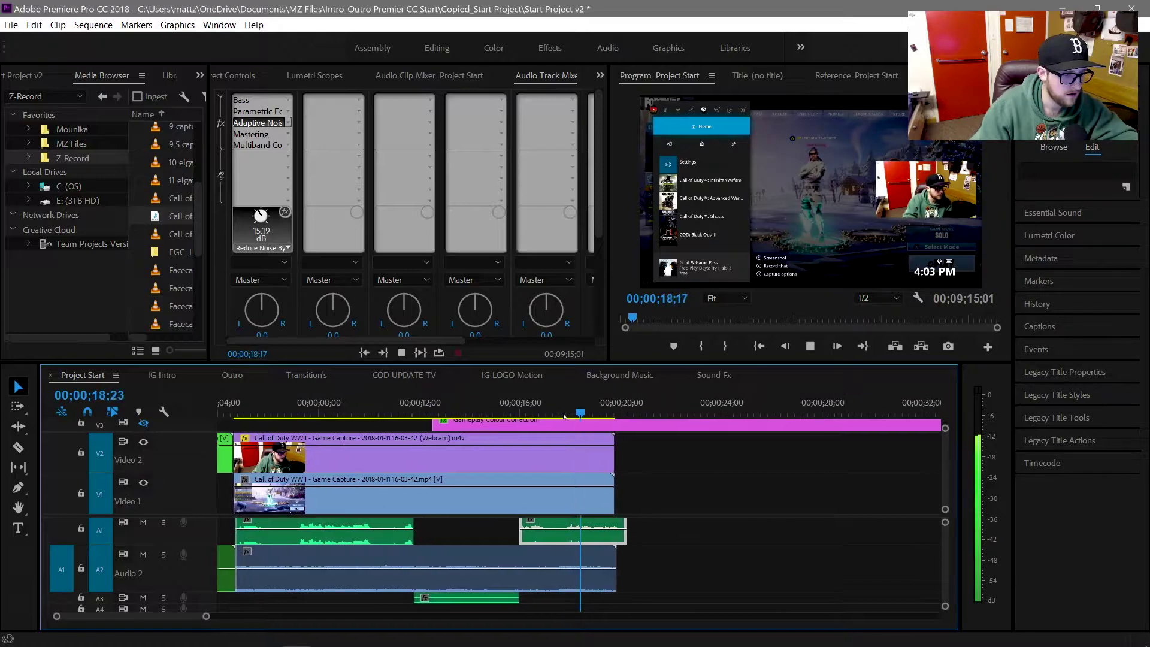
{"action": "key", "text": "space"}
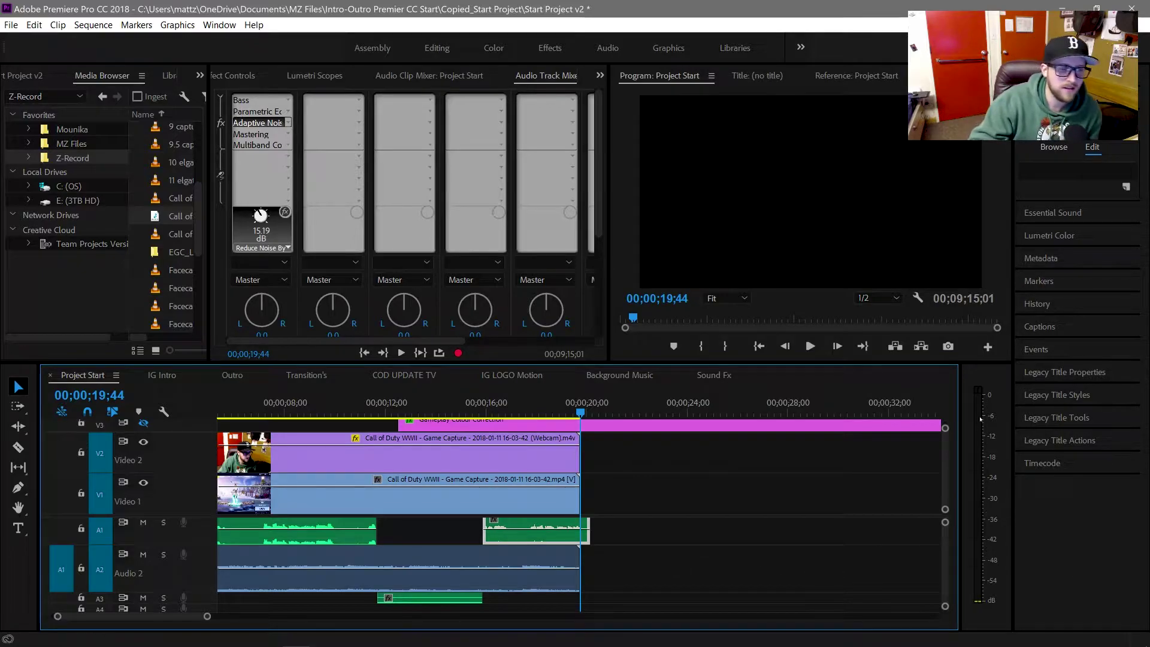
{"action": "left_click", "coordinate": [343, 405]}
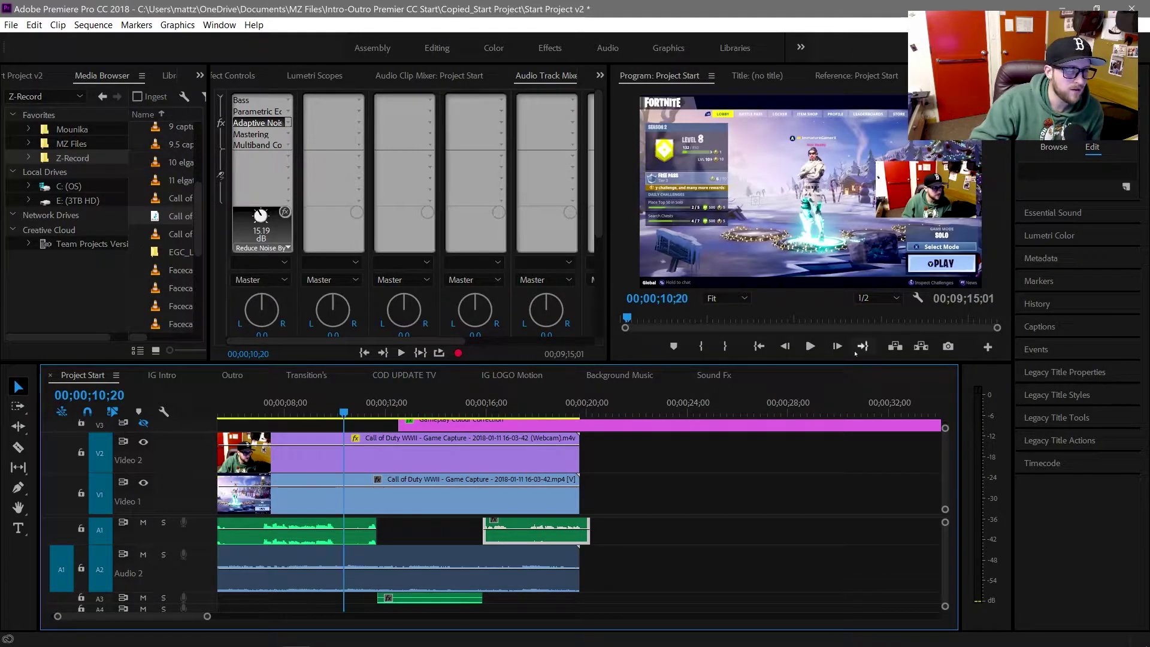
{"action": "left_click", "coordinate": [810, 346]}
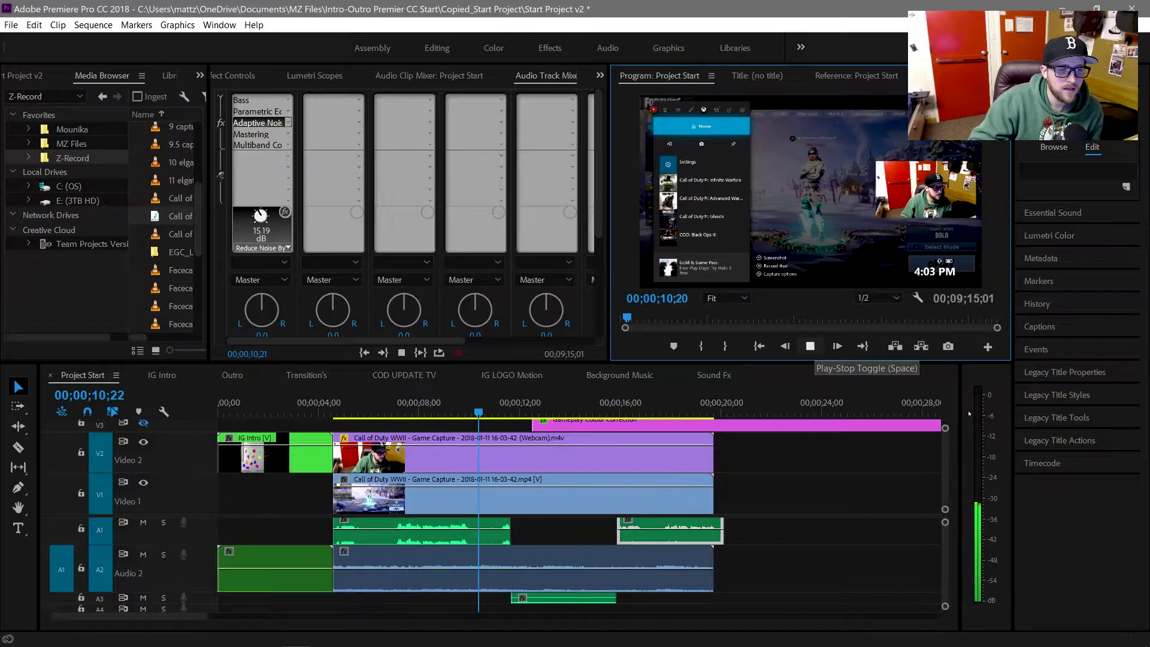
{"action": "key", "text": "space"}
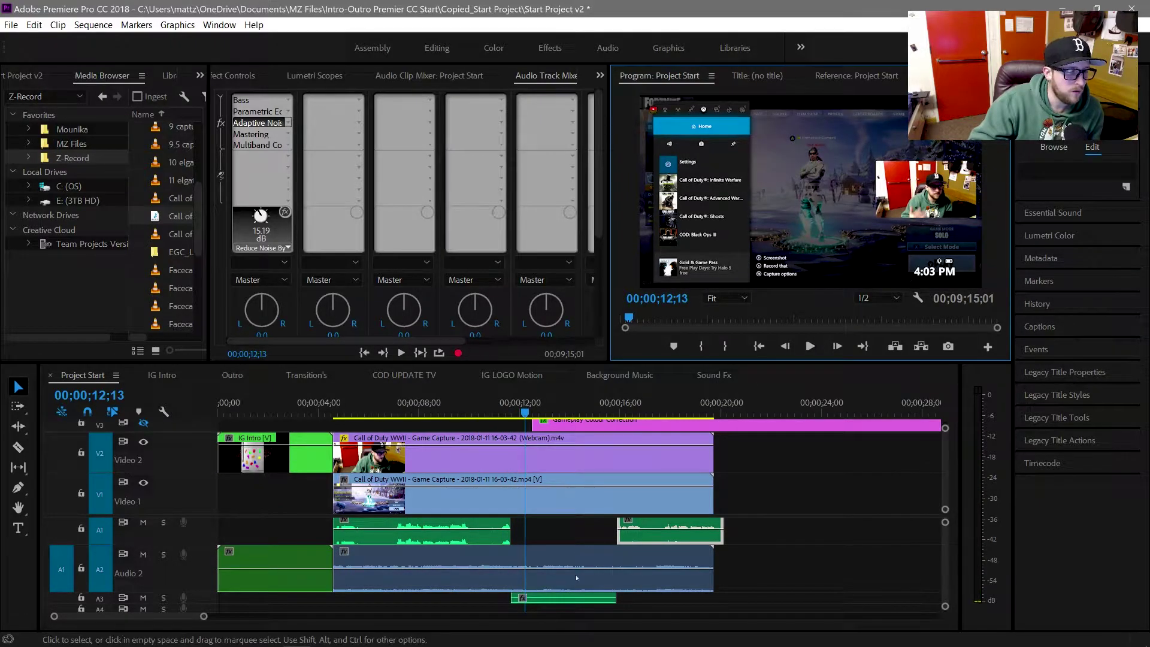
{"action": "left_click_drag", "start_coordinate": [580, 573], "coordinate": [580, 550]}
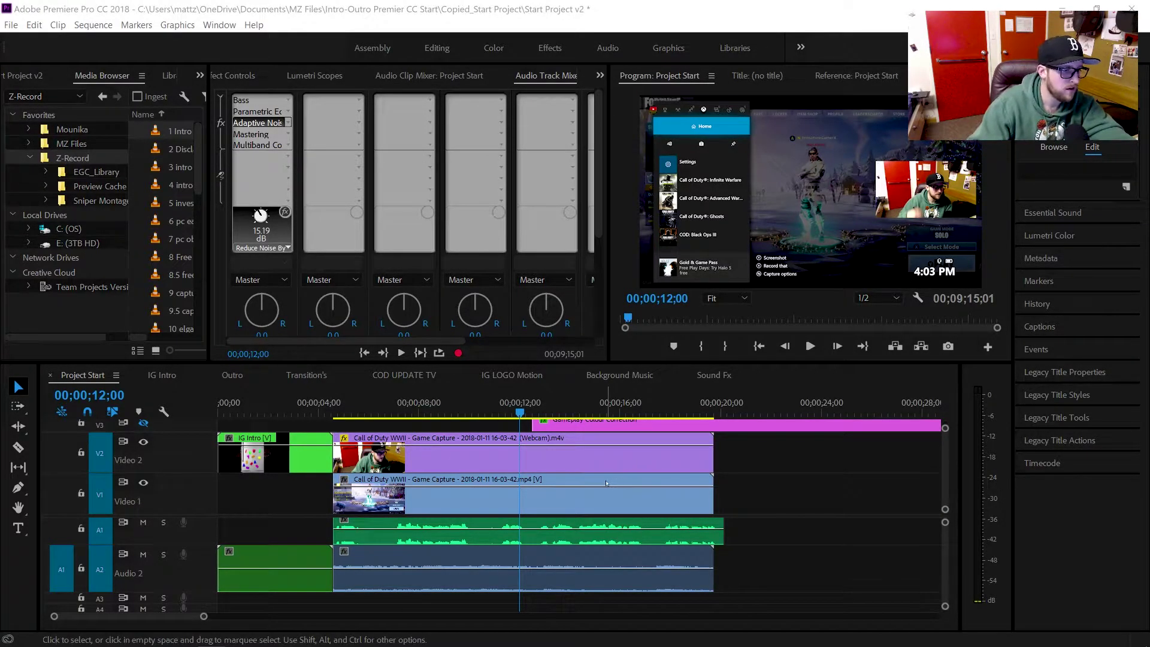
Select the whole Live Commentary clip on Audio 1 and play from 00;00;12;00 to check its level
{"action": "left_click", "coordinate": [490, 530]}
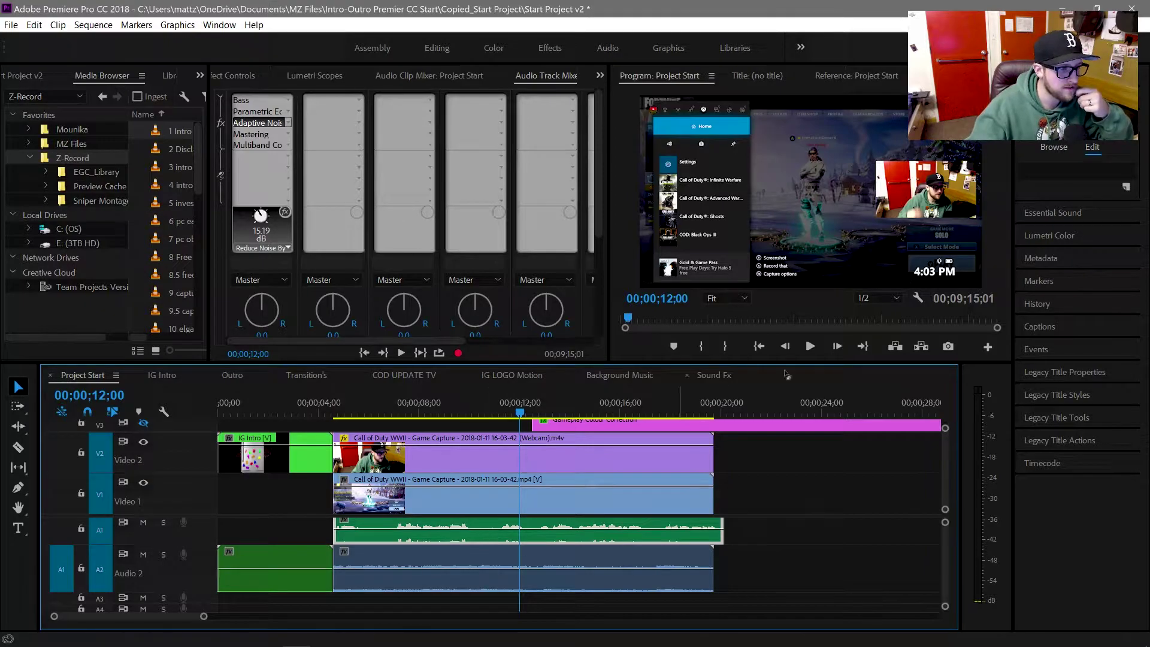
{"action": "left_click", "coordinate": [809, 346]}
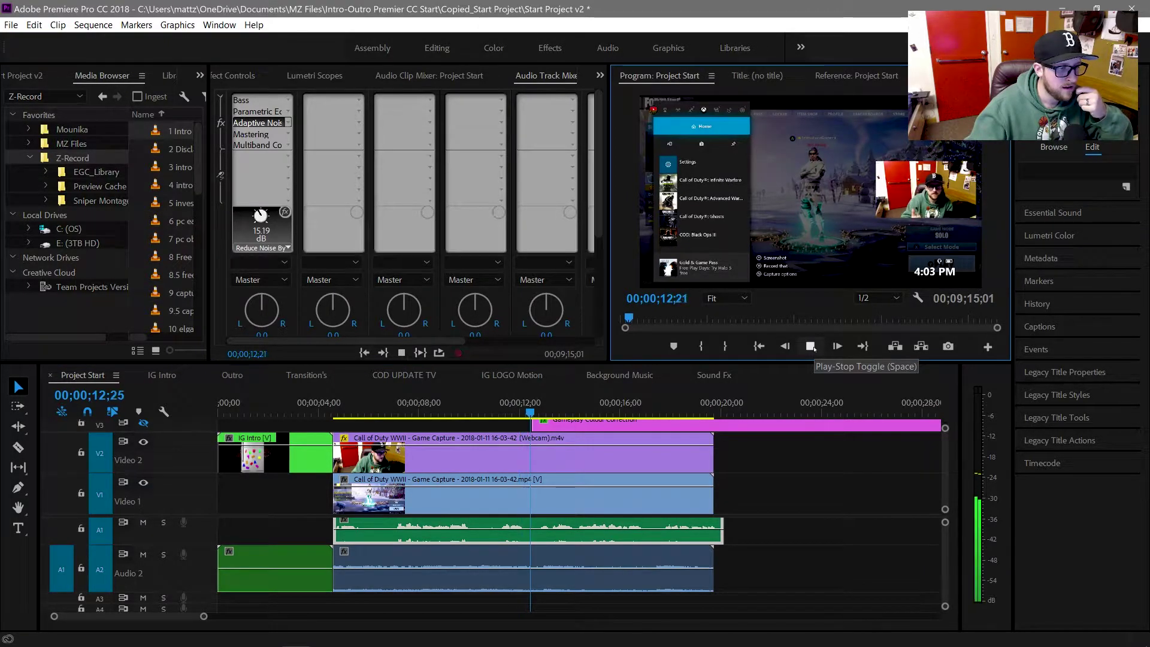
{"action": "left_click", "coordinate": [812, 346]}
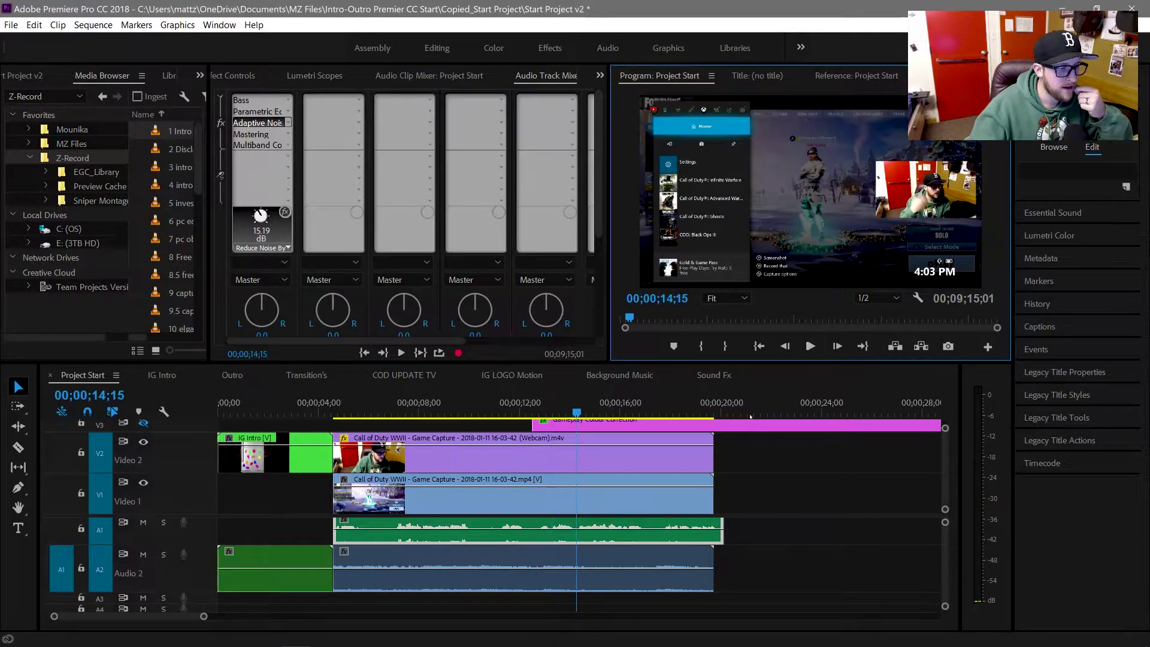
Normalize all peaks of the Live Commentary clip to 0 dB in its audio gain settings
{"action": "right_click", "coordinate": [526, 535]}
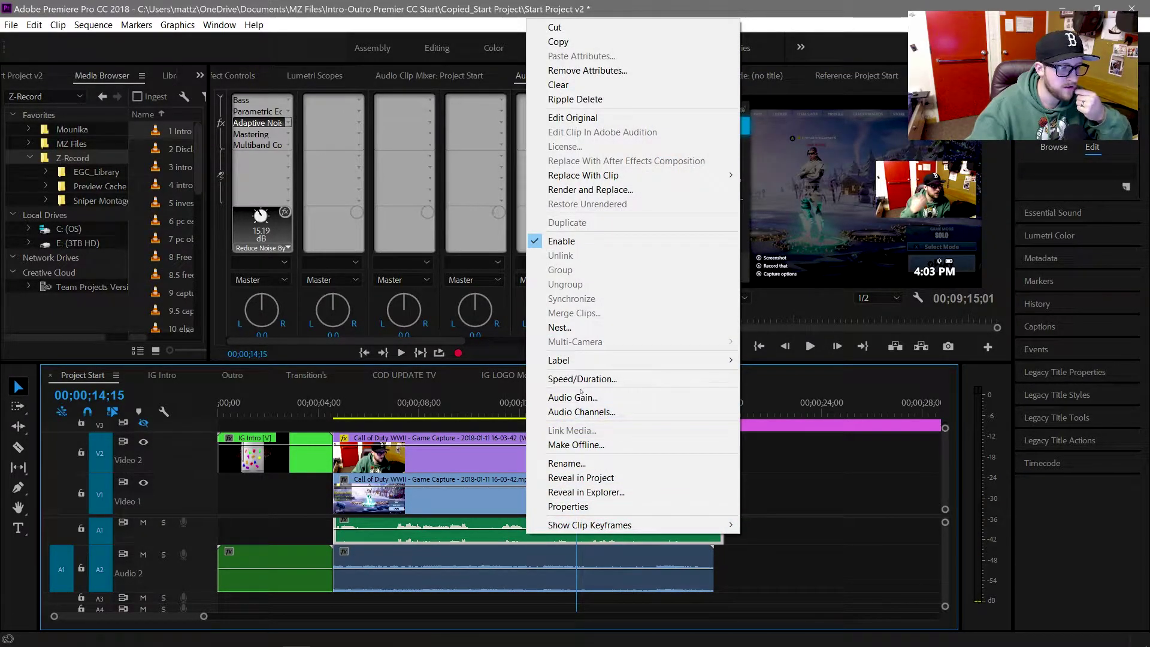
{"action": "left_click", "coordinate": [574, 397]}
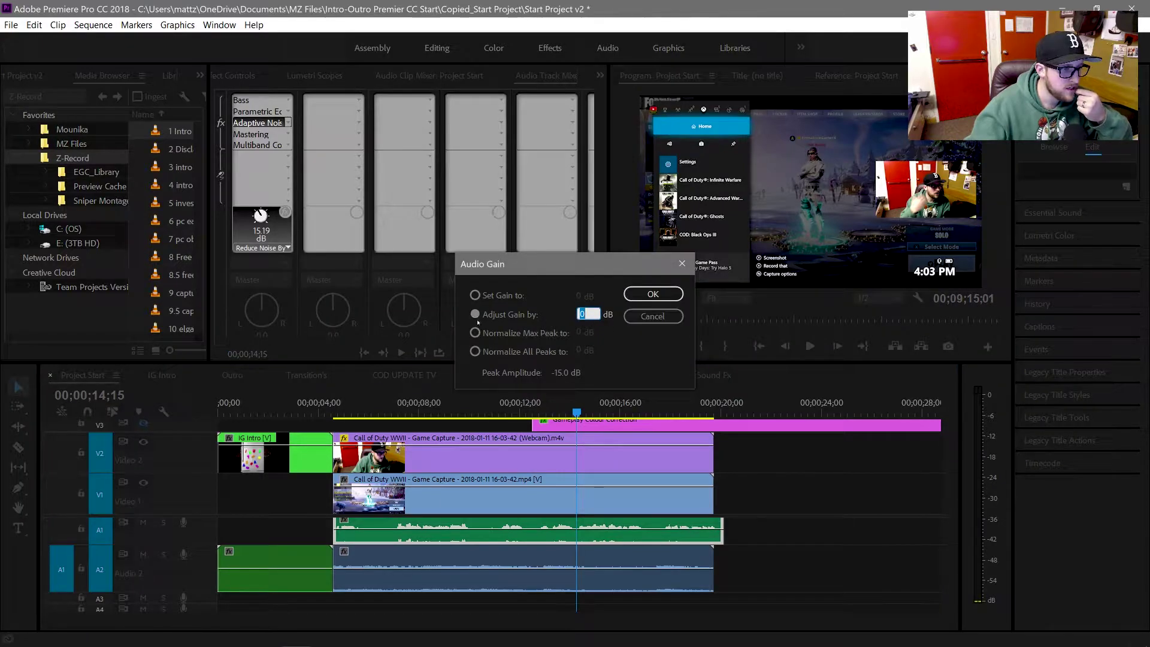
{"action": "left_click", "coordinate": [499, 353]}
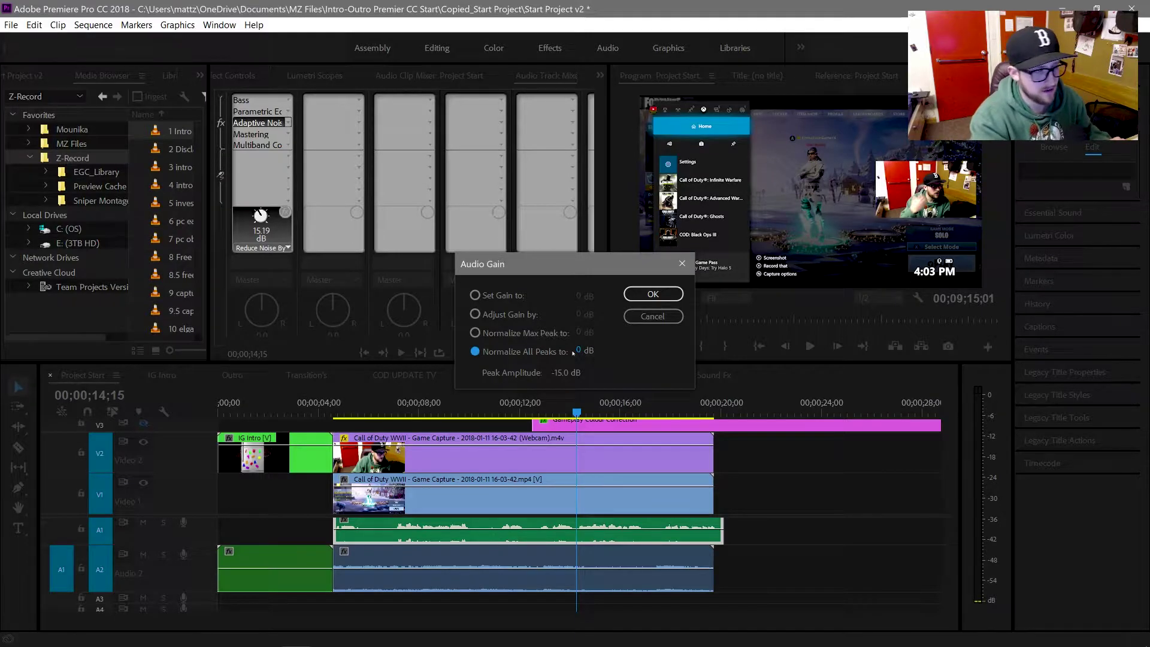
{"action": "key", "text": "Return"}
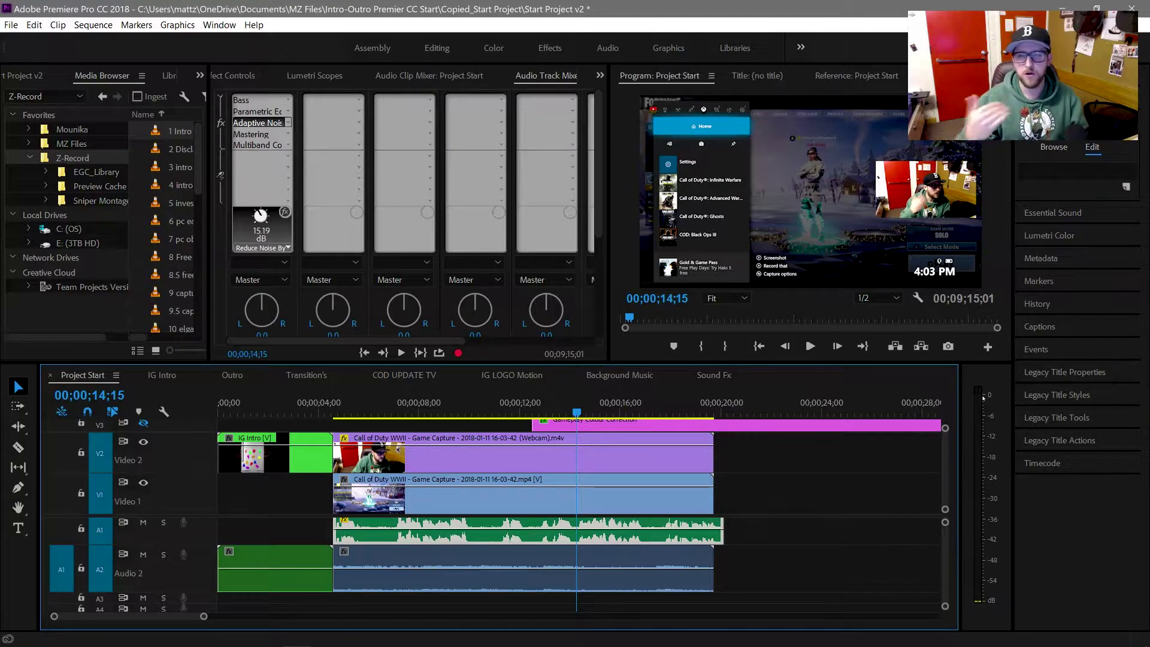
Normalize all peaks of the Live Commentary clip to -5 dB and play it back to check the level
{"action": "right_click", "coordinate": [656, 527]}
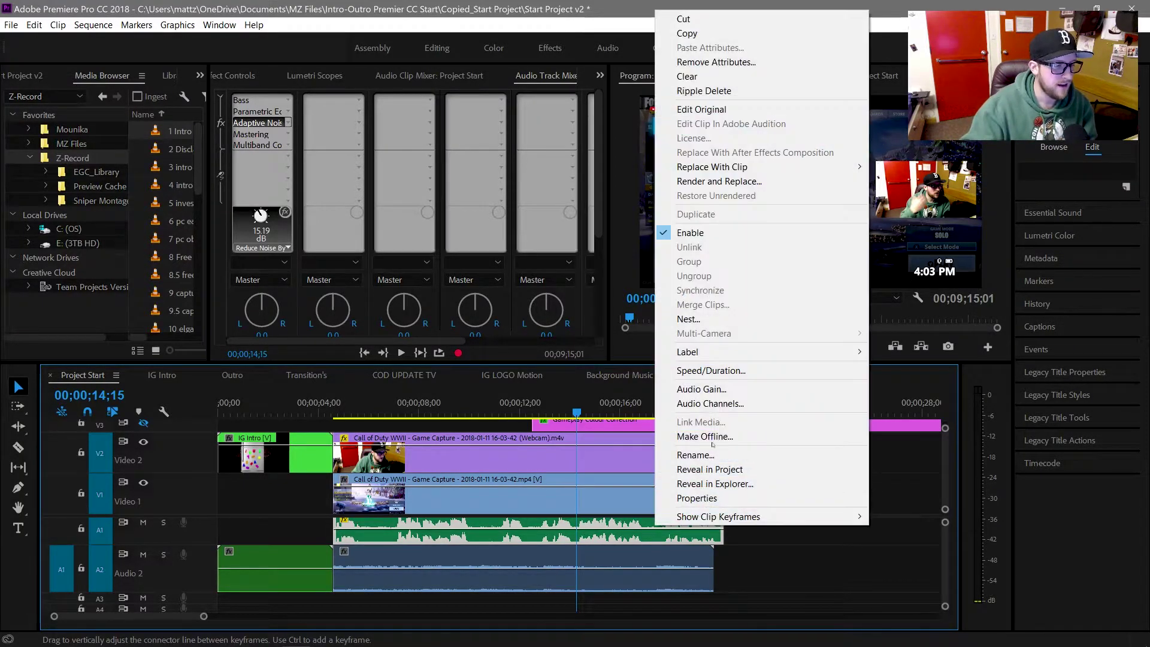
{"action": "left_click", "coordinate": [689, 390]}
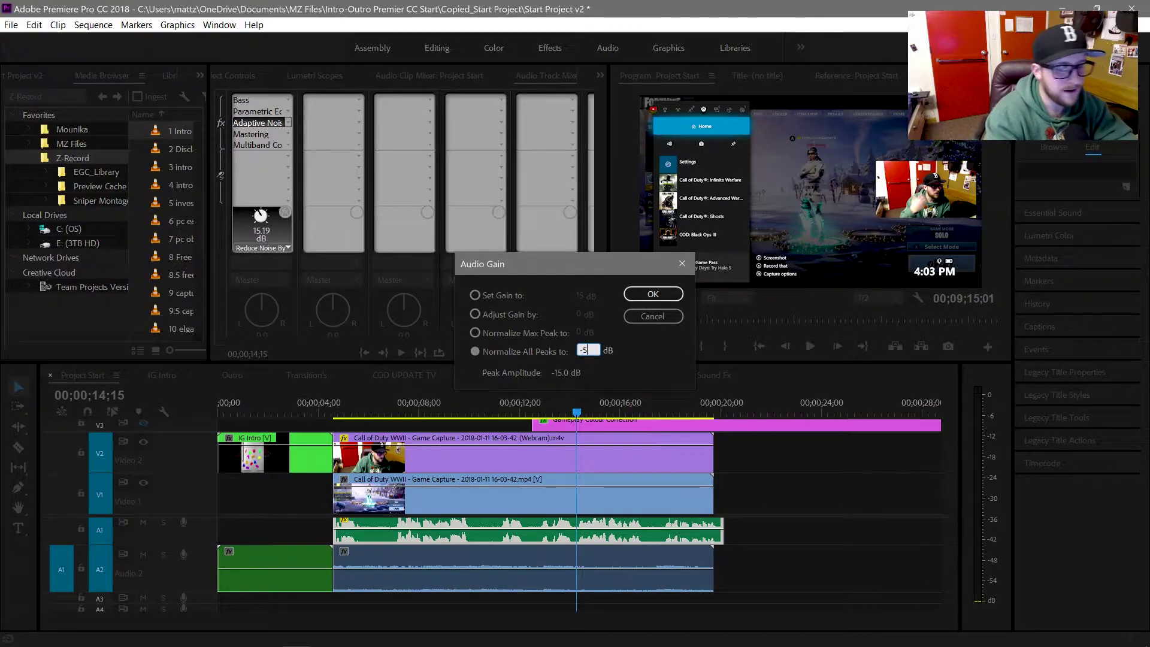
{"action": "key", "text": "Return"}
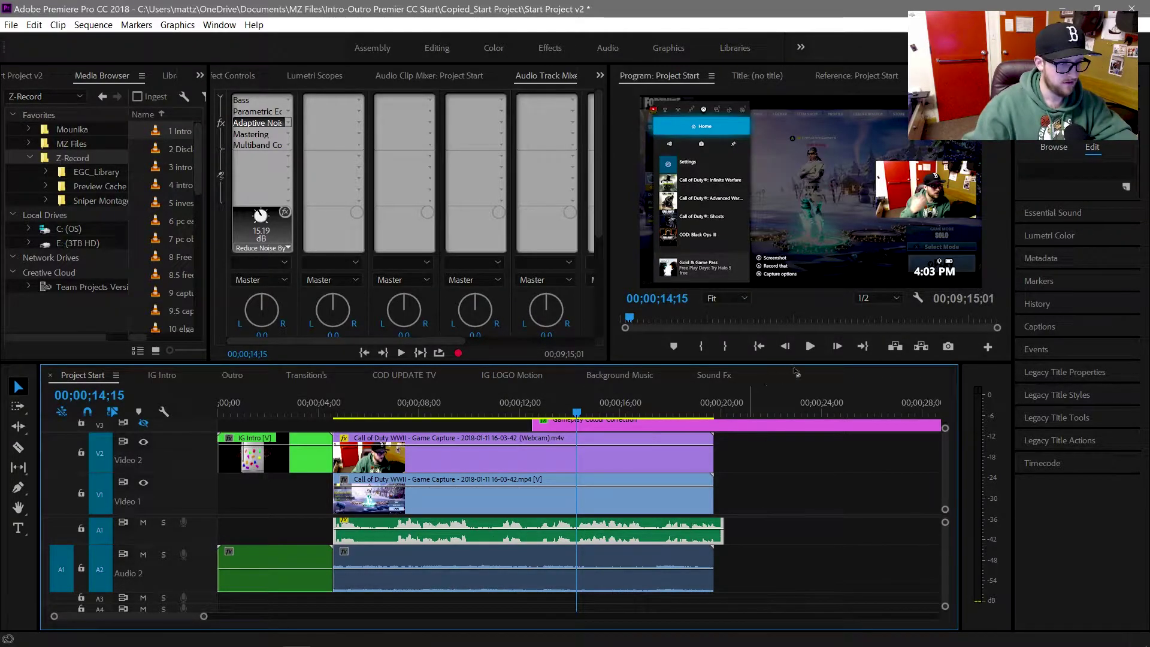
{"action": "left_click", "coordinate": [809, 346]}
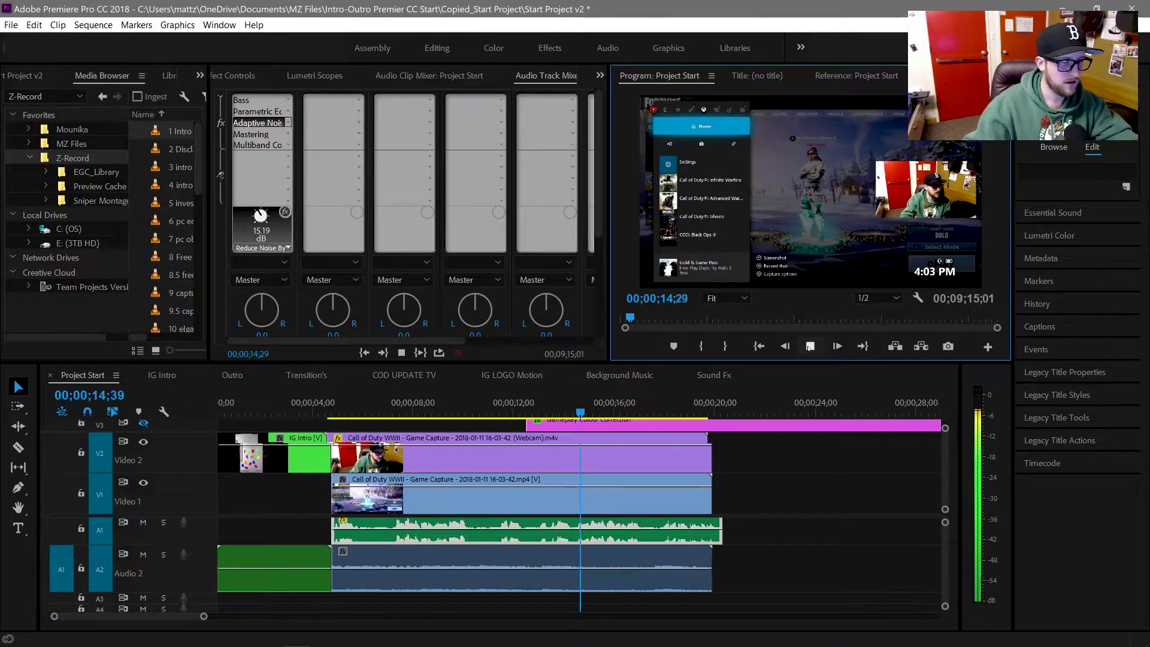
{"action": "left_click", "coordinate": [809, 347]}
Normalize all peaks of the gameplay audio on Audio 2 to -15 dB and play the mix from an earlier point
{"action": "left_click", "coordinate": [458, 562]}
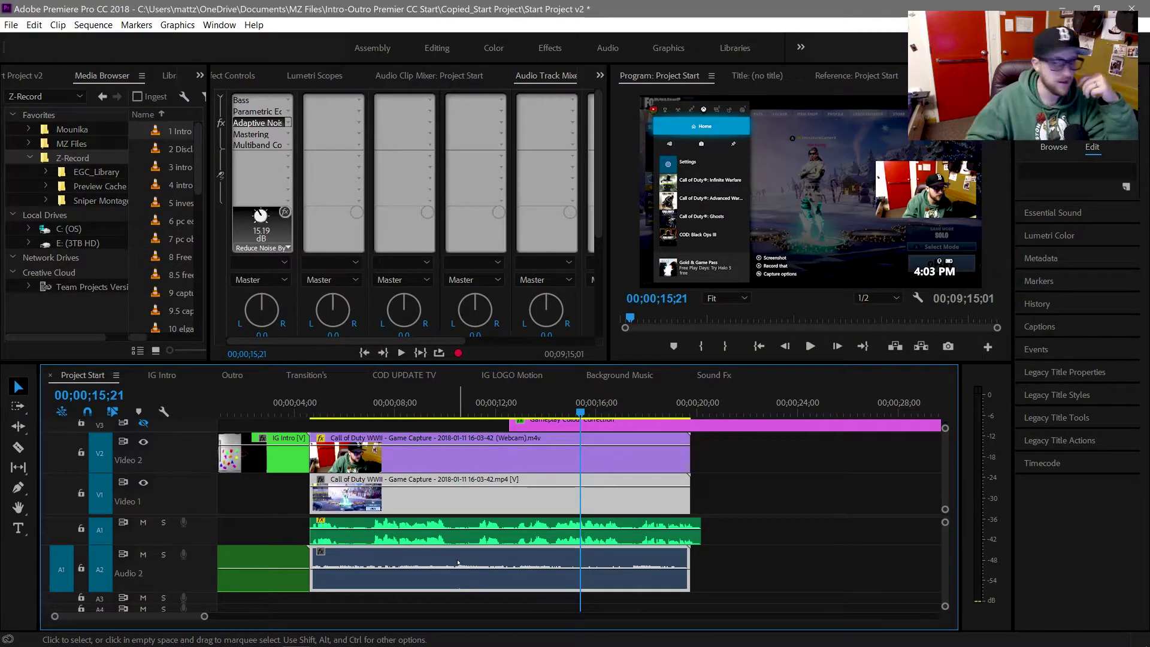
{"action": "right_click", "coordinate": [458, 562]}
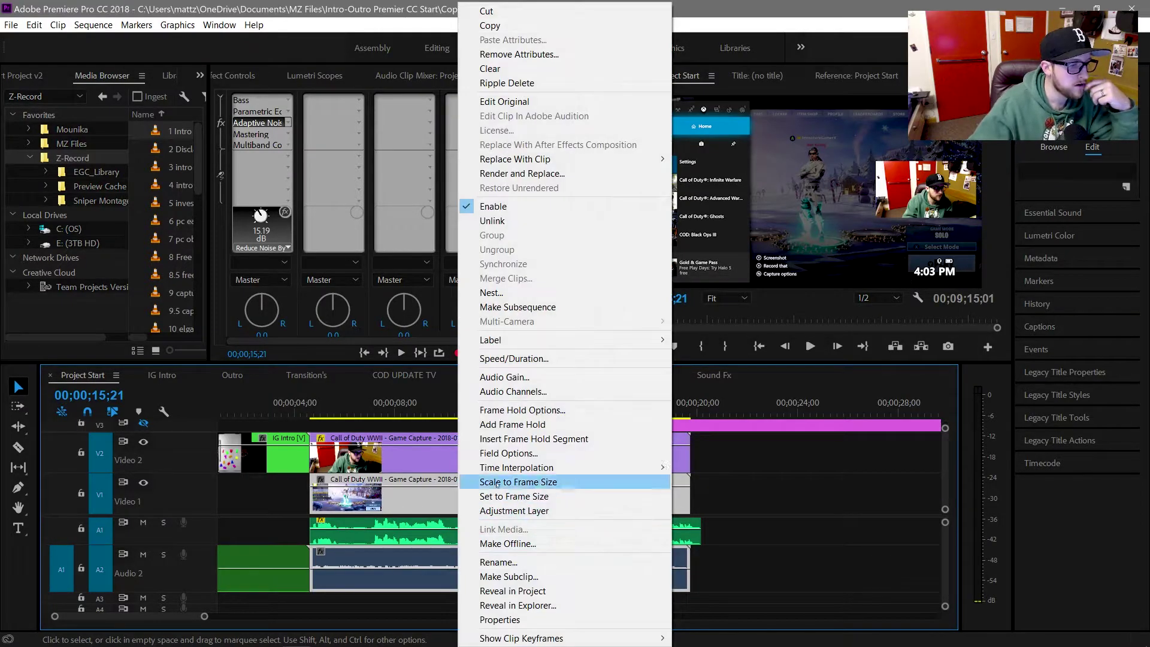
{"action": "left_click", "coordinate": [520, 378]}
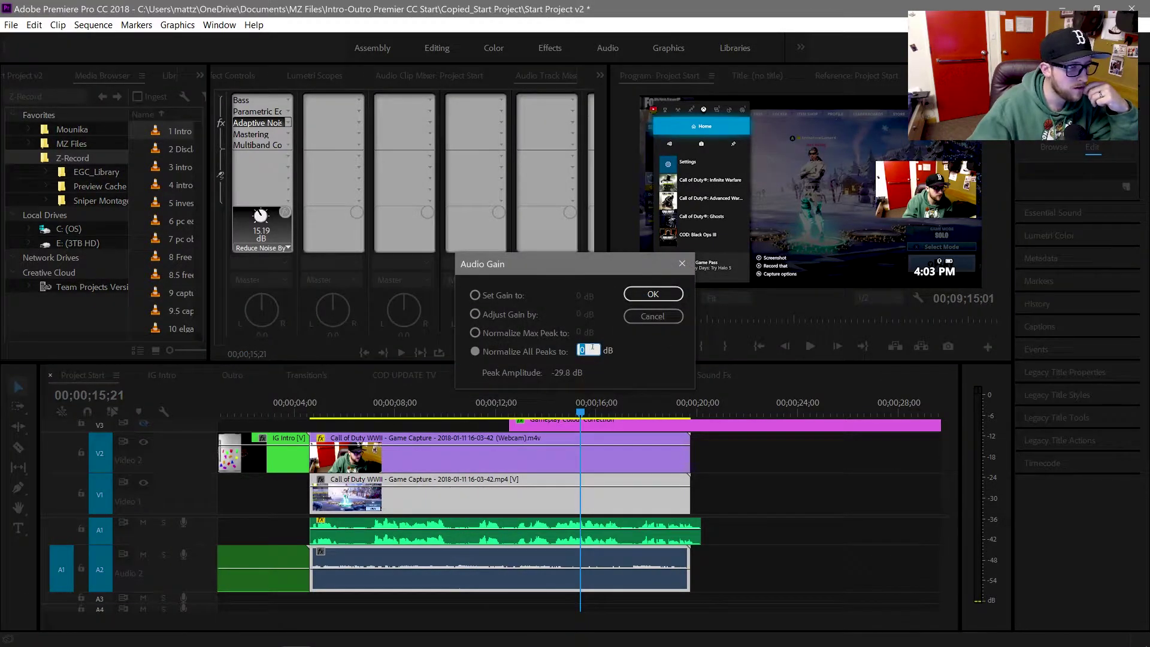
{"action": "type", "text": "-15"}
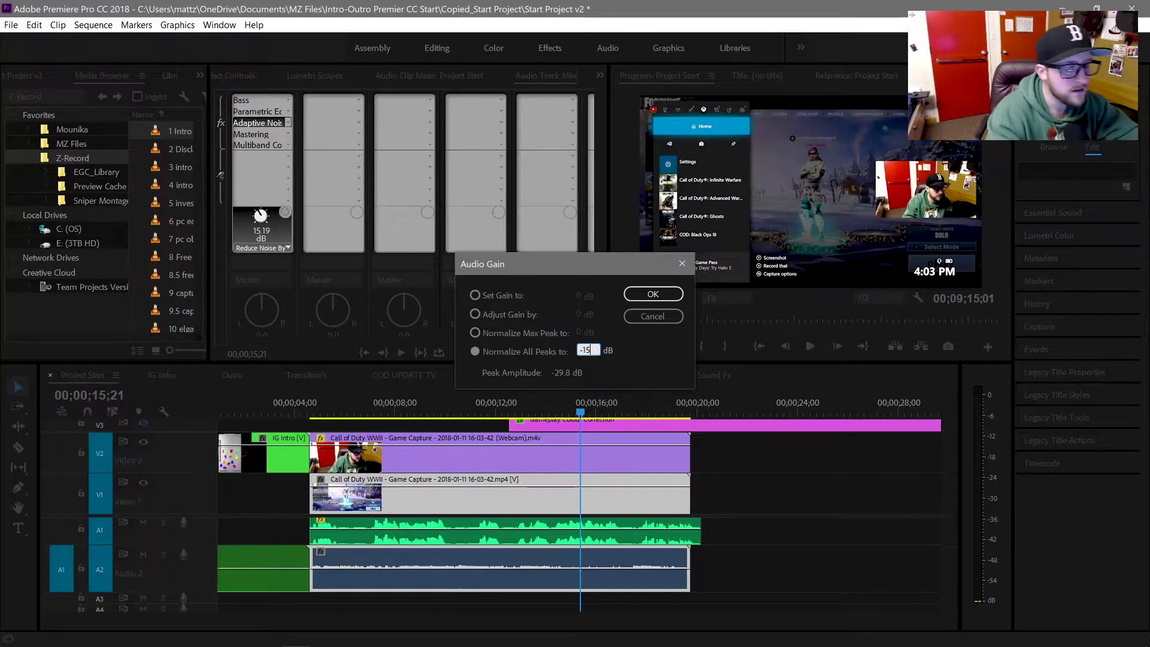
{"action": "key", "text": "Return"}
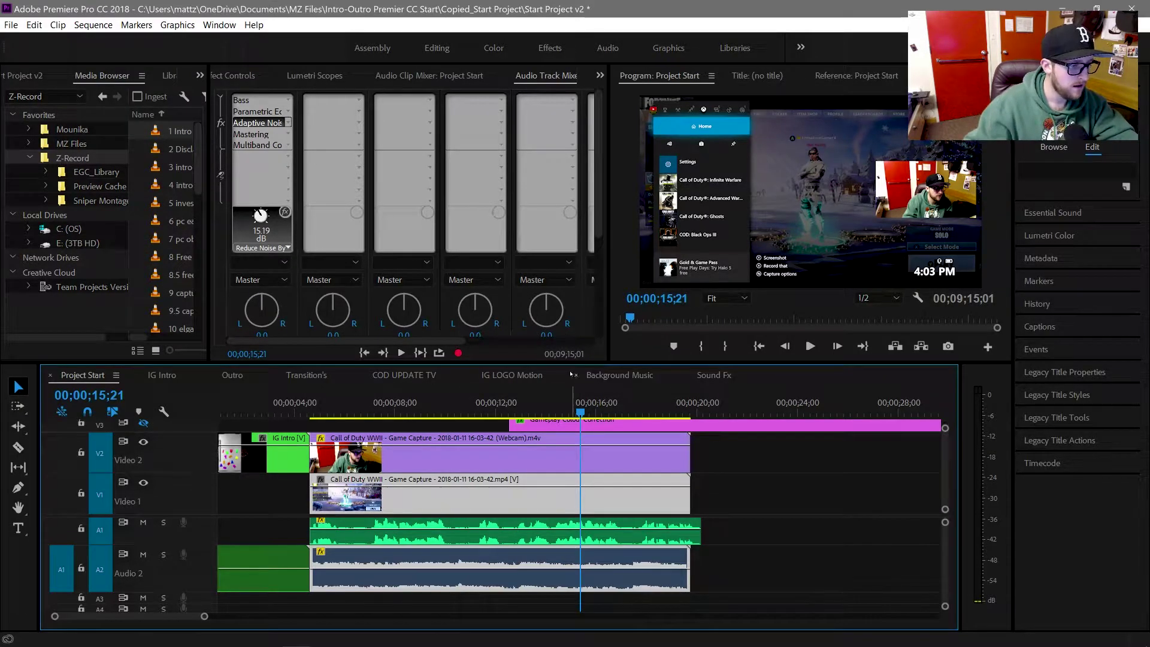
{"action": "left_click", "coordinate": [408, 402]}
{"action": "left_click", "coordinate": [809, 346]}
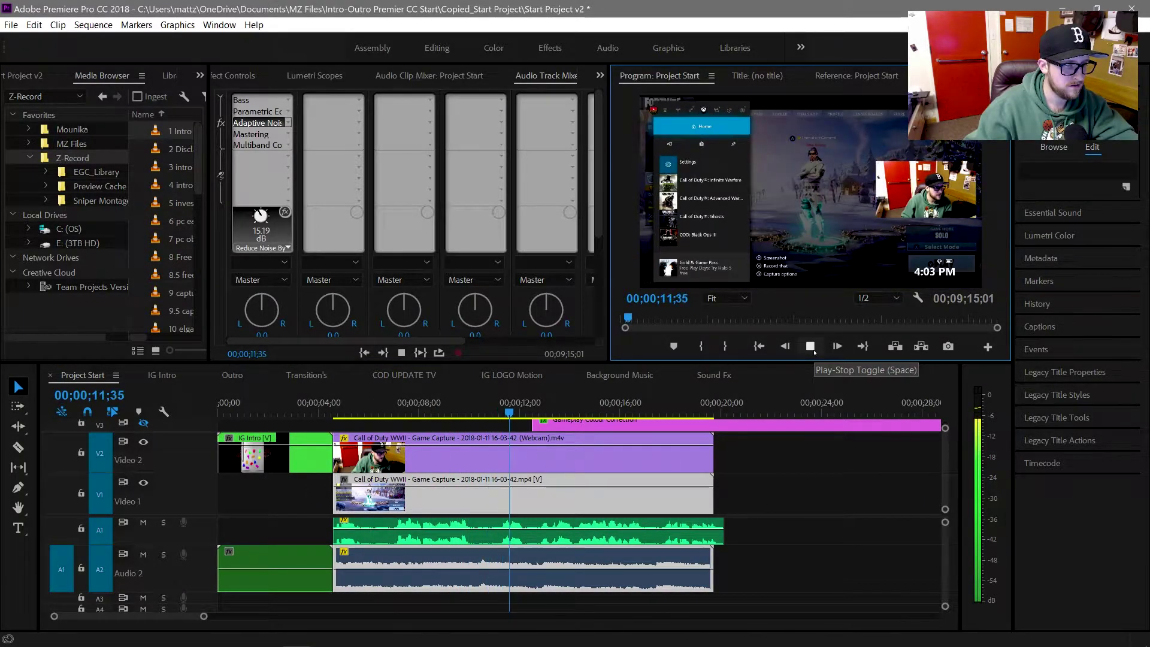
Stop the playback, select the Live Commentary clip on Audio 1 and show the Audio Track Mixer's voice track effects
{"action": "left_click", "coordinate": [810, 346]}
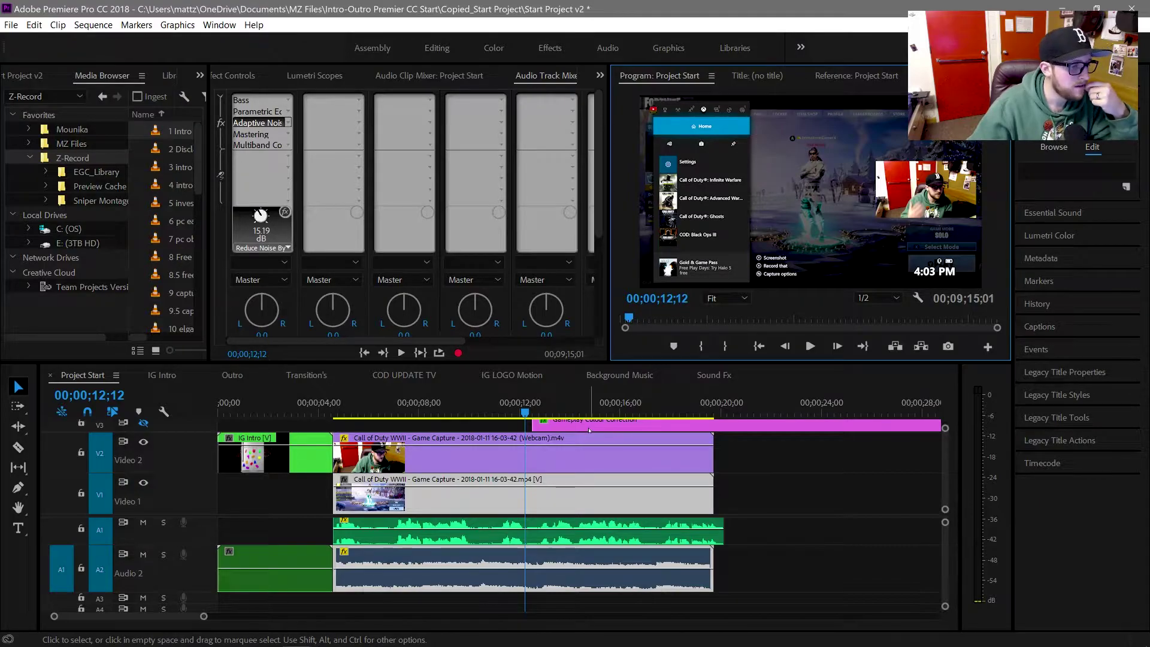
{"action": "left_click", "coordinate": [592, 475]}
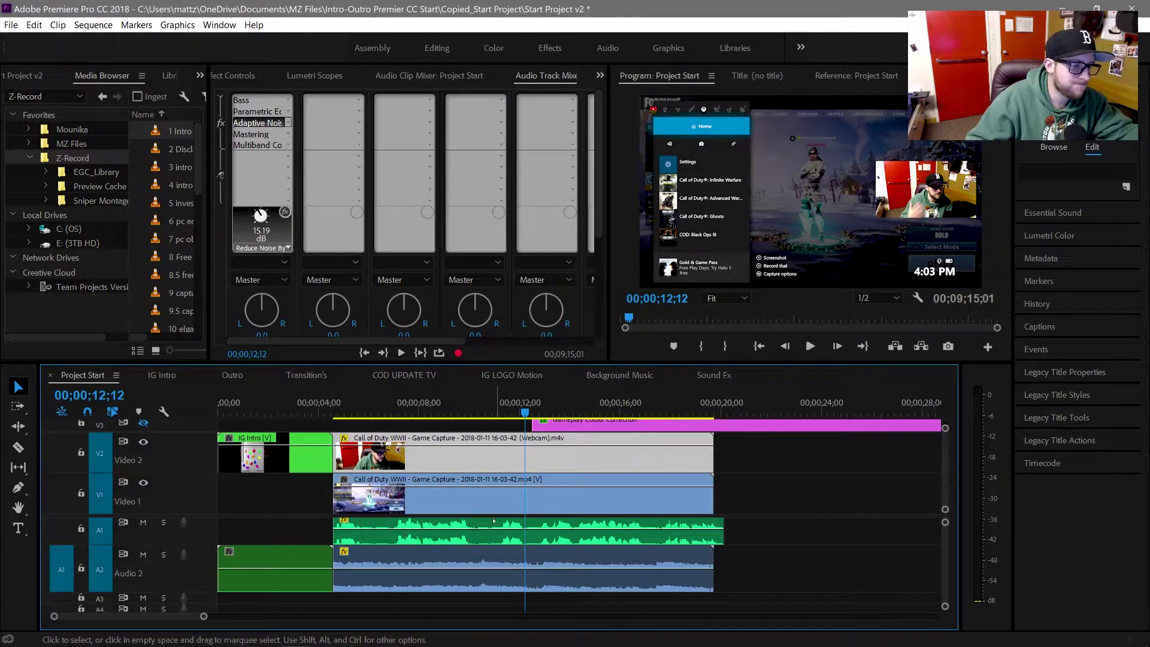
{"action": "left_click", "coordinate": [495, 423]}
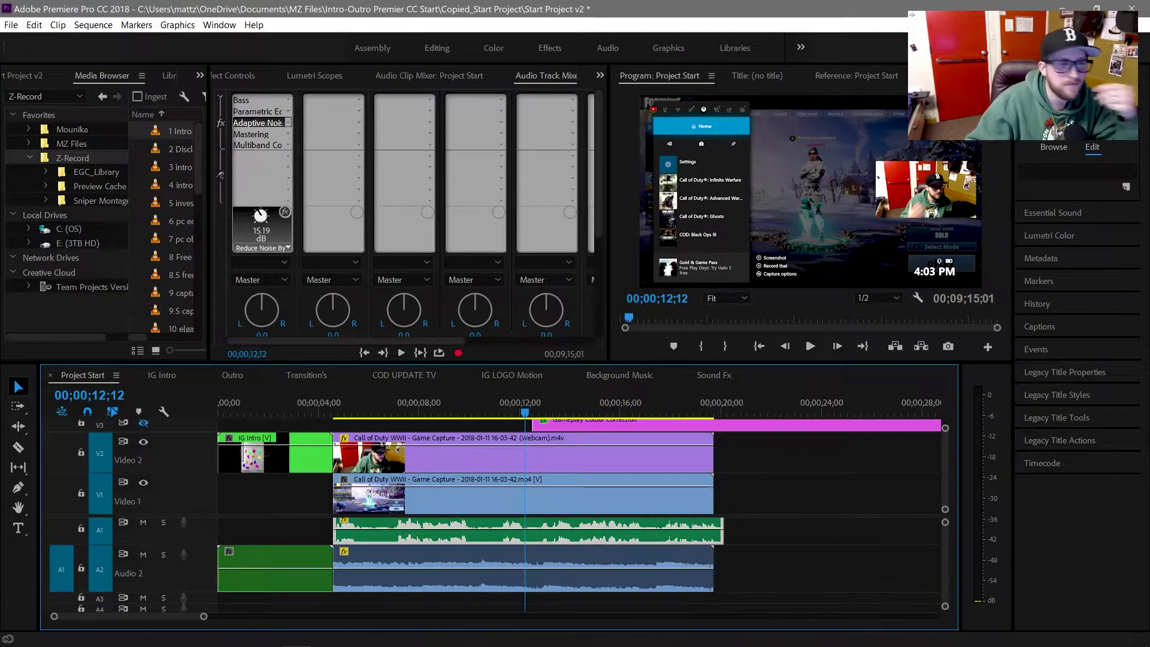
{"action": "key", "text": "shift+7"}
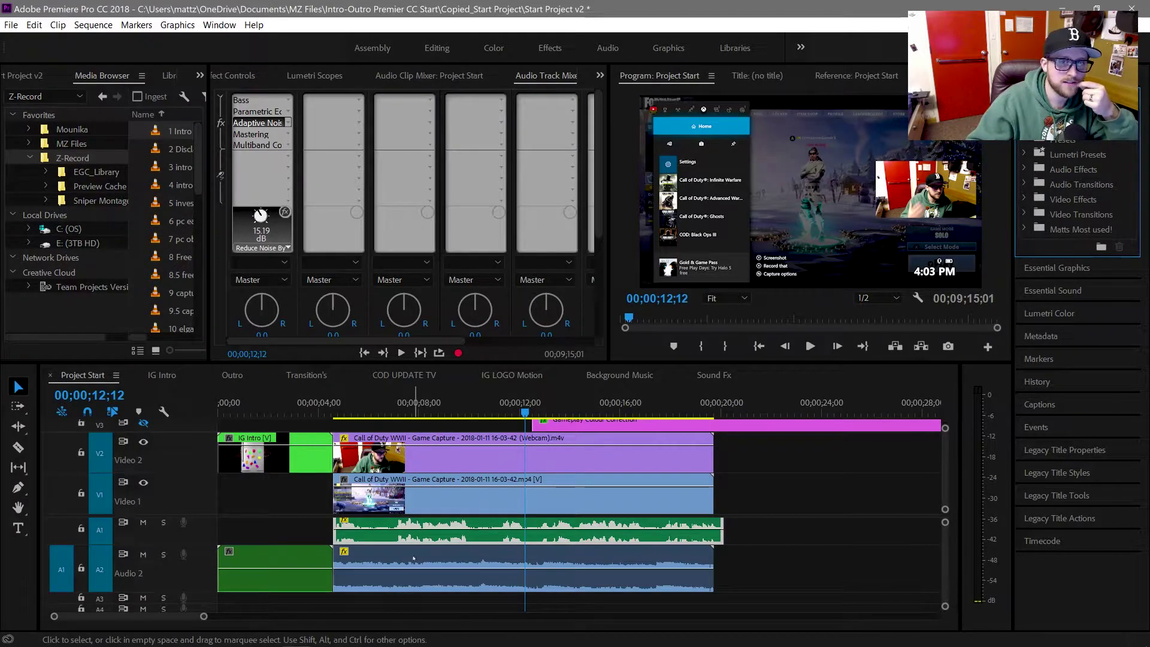
{"action": "scroll", "coordinate": [359, 533], "scroll_direction": "up", "scroll_amount": 1}
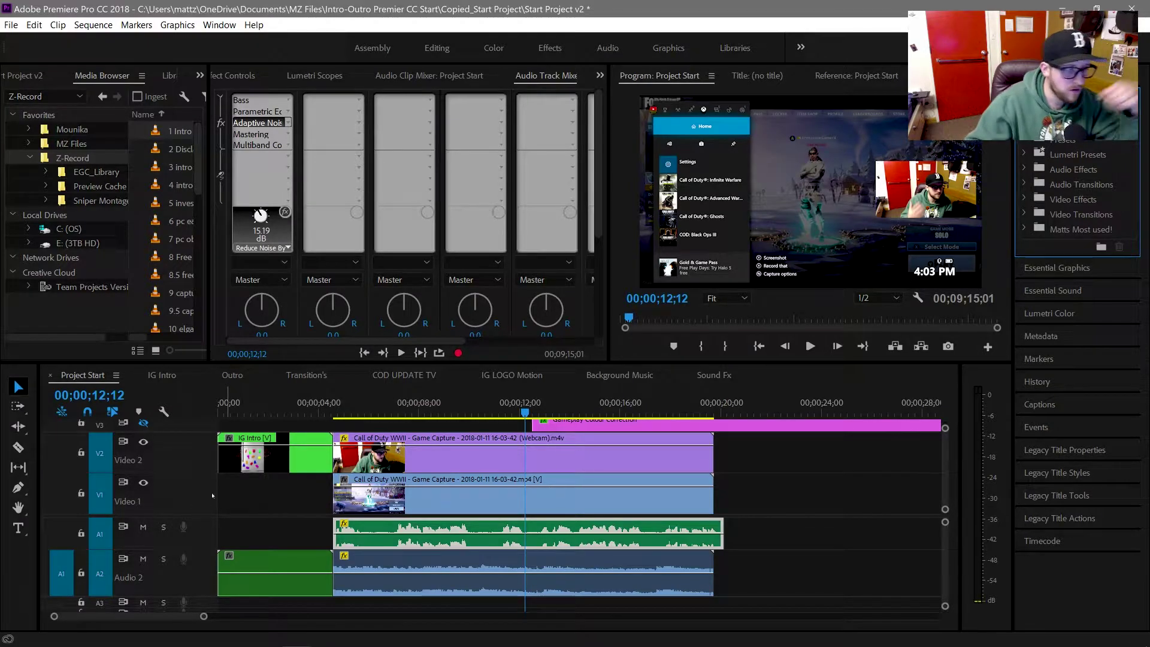
{"action": "left_click", "coordinate": [600, 75]}
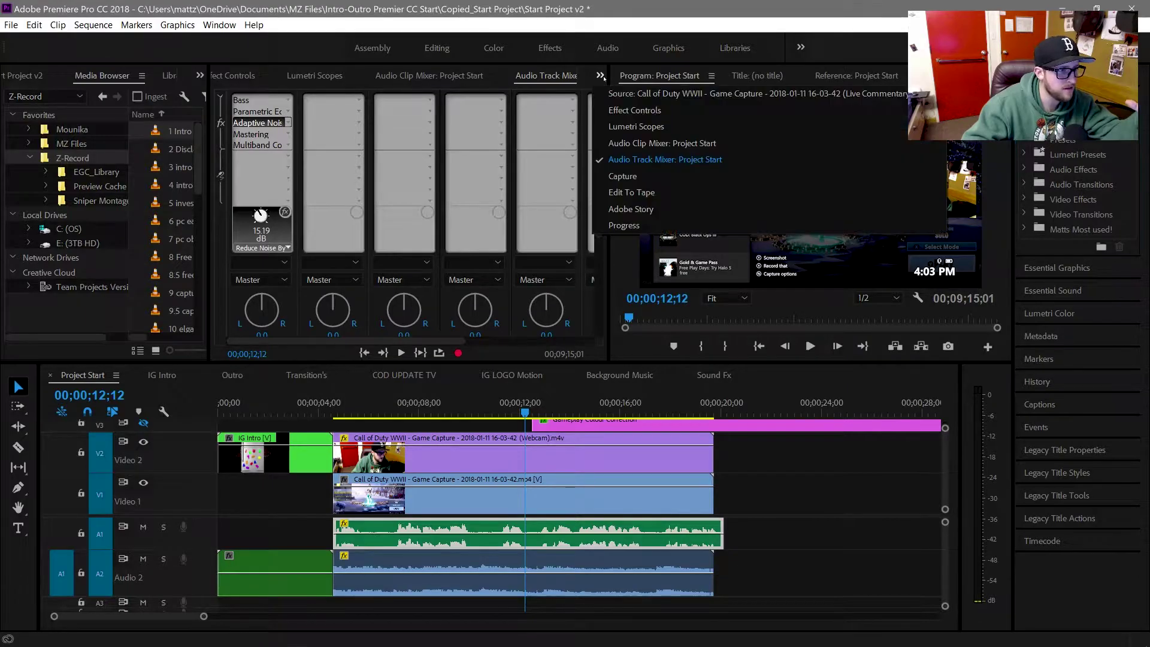
{"action": "left_click", "coordinate": [656, 160]}
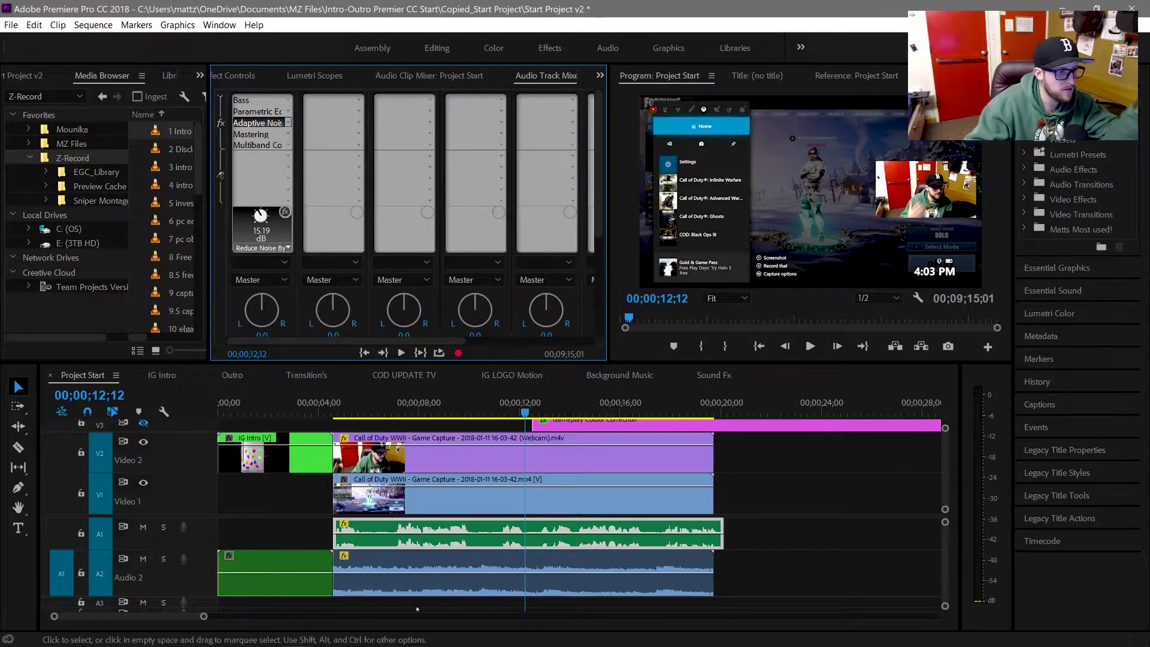
Split the Live Commentary clip on Audio 1 at about 8 and 15 seconds and move the middle piece down to Audio 3
{"action": "key", "text": "c"}
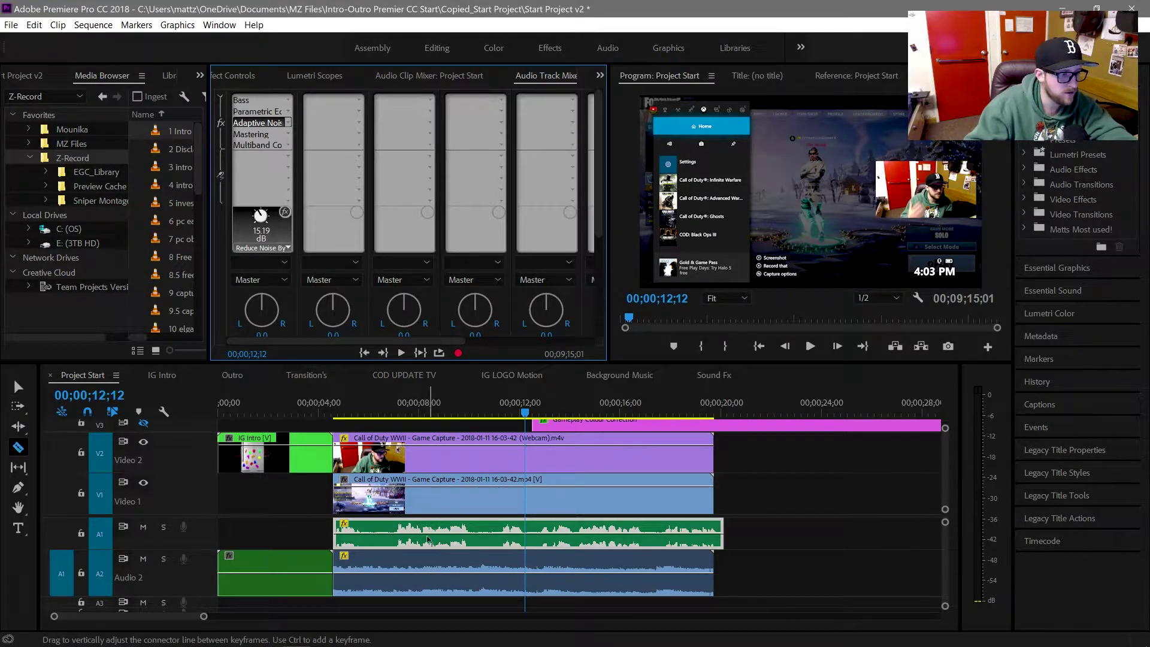
{"action": "left_click", "coordinate": [428, 535]}
{"action": "left_click", "coordinate": [606, 526]}
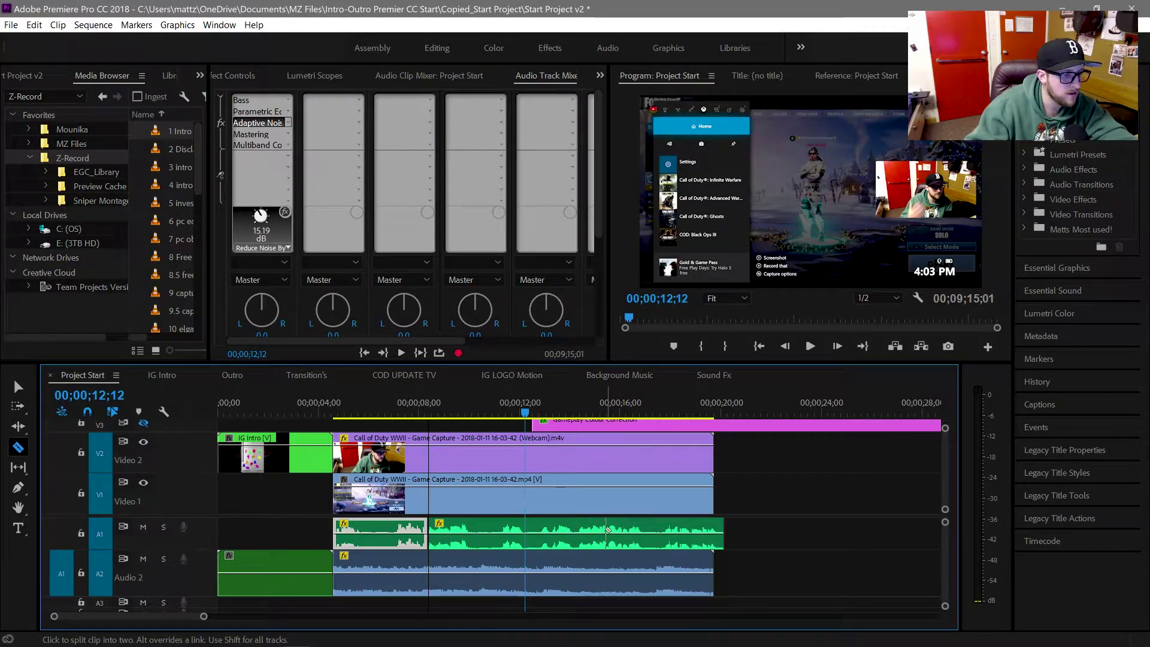
{"action": "key", "text": "v"}
{"action": "left_click_drag", "start_coordinate": [484, 533], "coordinate": [484, 608]}
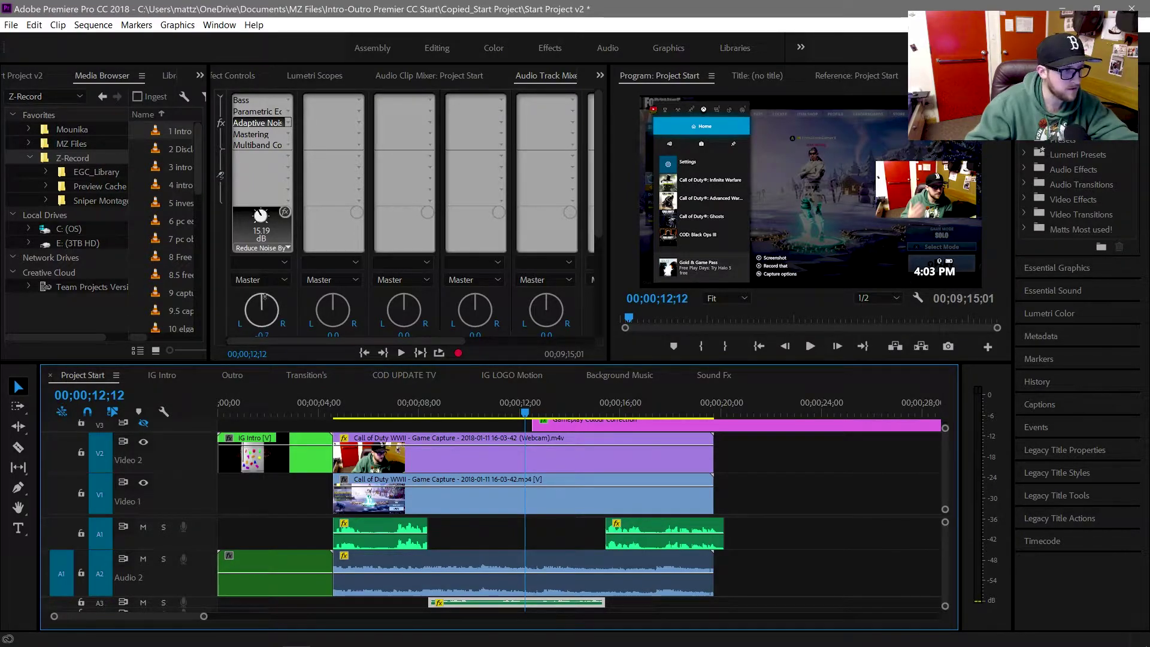
Review the voice track in the Audio Track Mixer and play from 00;00;06;17 to compare the commentary with and without effects
{"action": "left_click", "coordinate": [599, 250]}
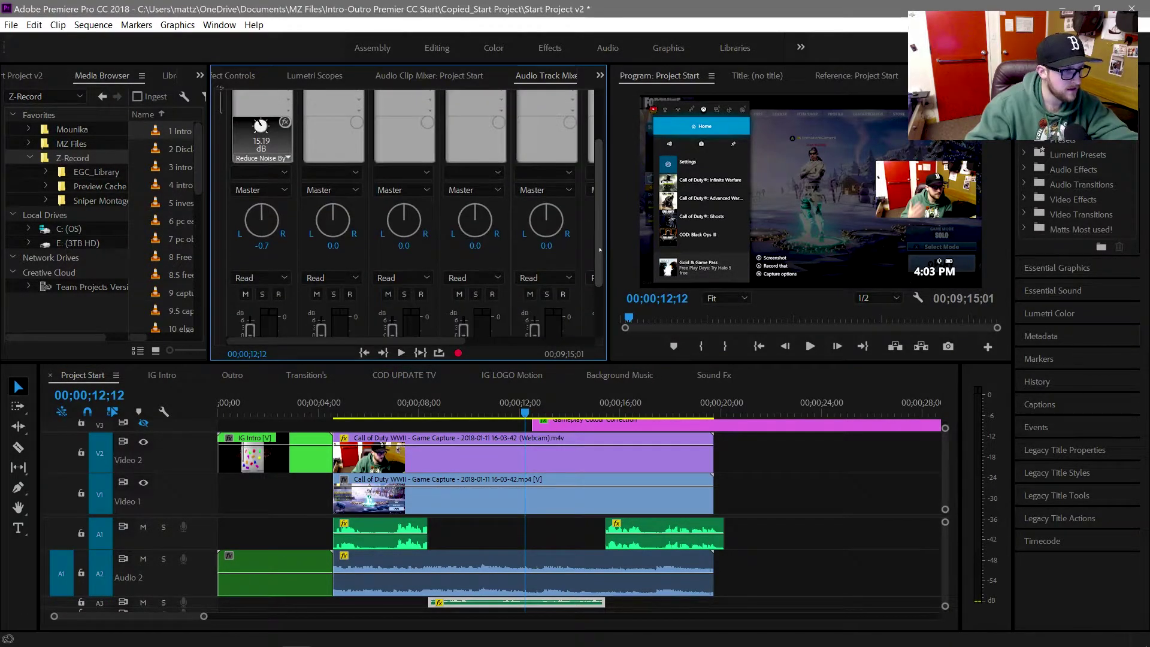
{"action": "scroll", "coordinate": [600, 250], "scroll_direction": "down", "scroll_amount": 3}
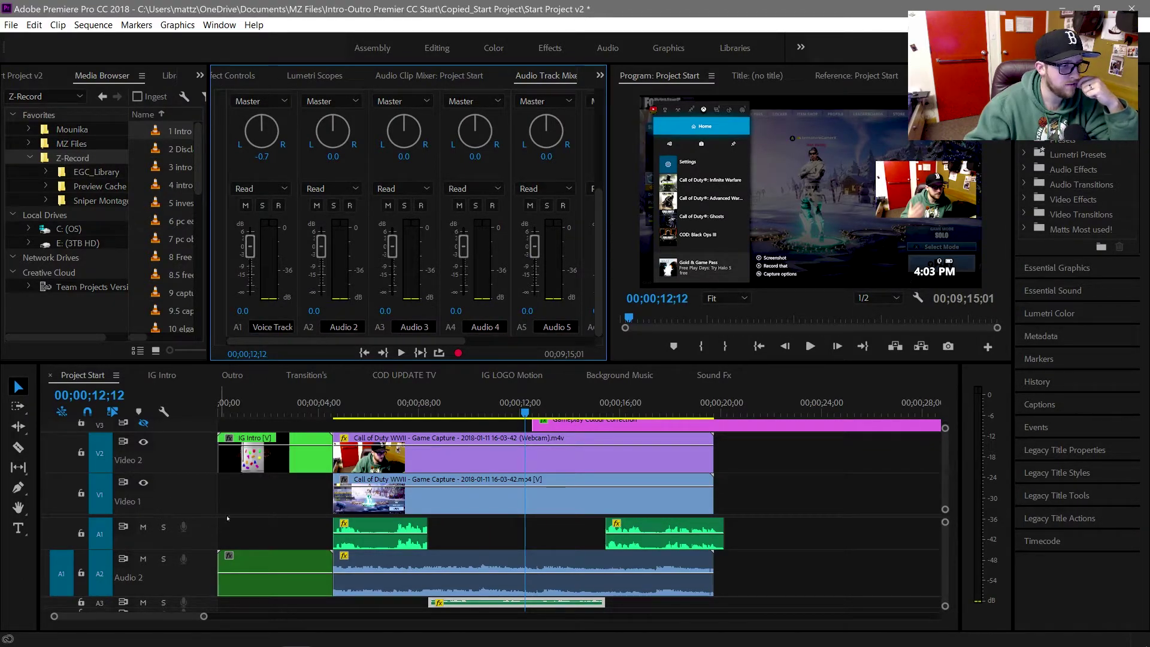
{"action": "scroll", "coordinate": [518, 277], "scroll_direction": "up", "scroll_amount": 3}
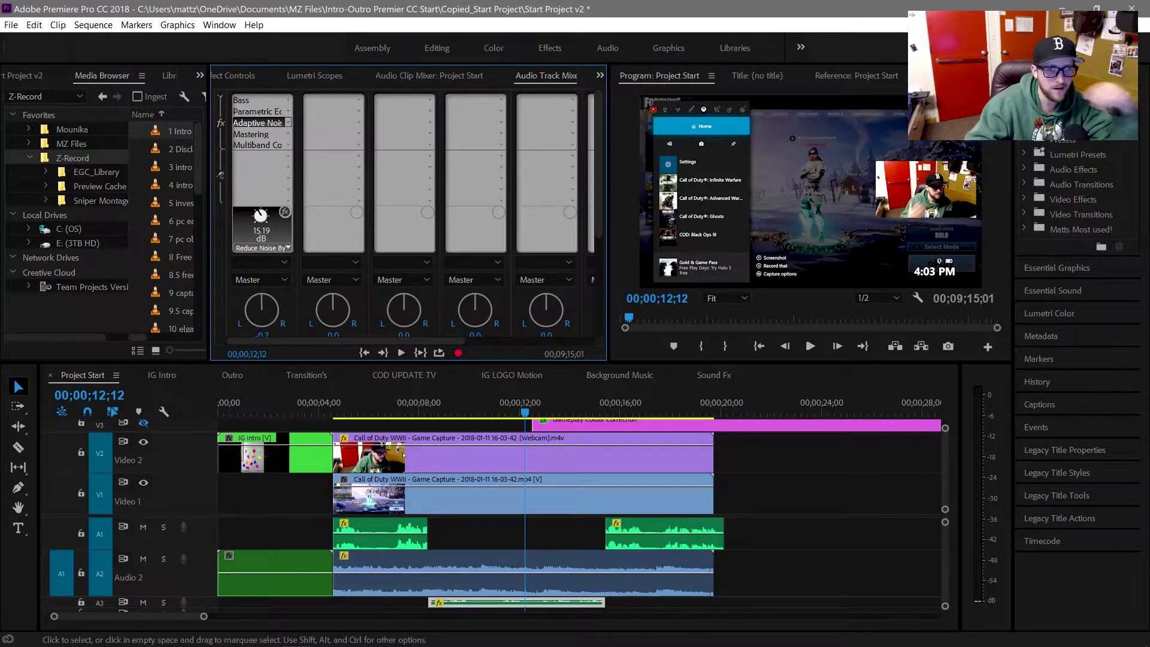
{"action": "left_click", "coordinate": [376, 405]}
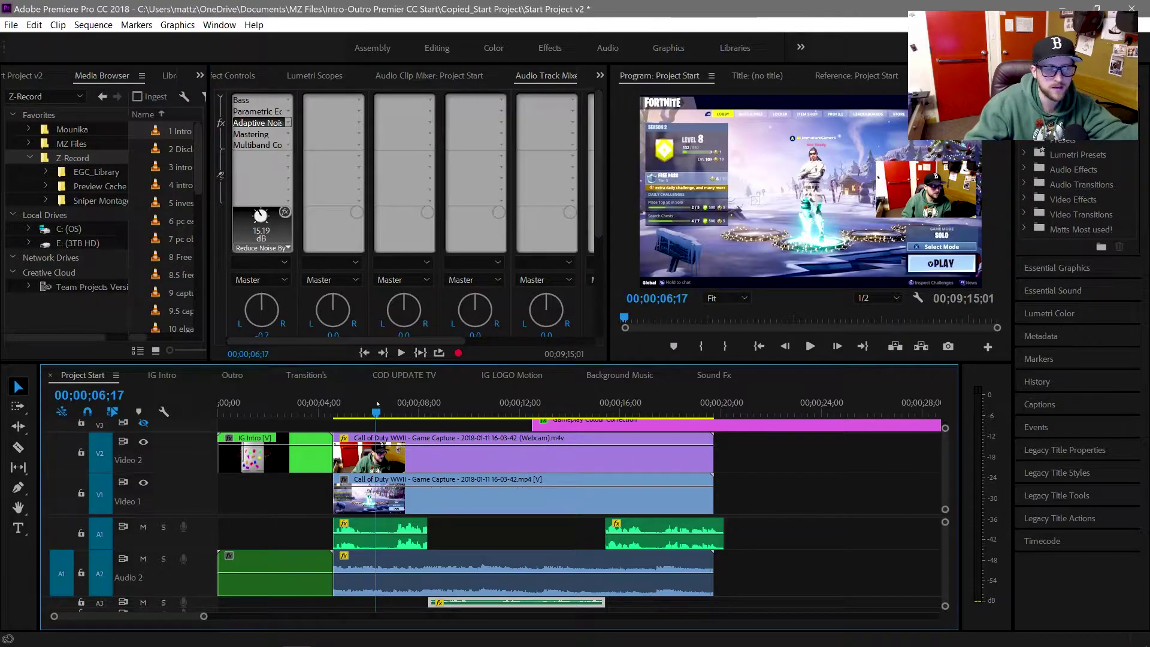
{"action": "left_click", "coordinate": [813, 347]}
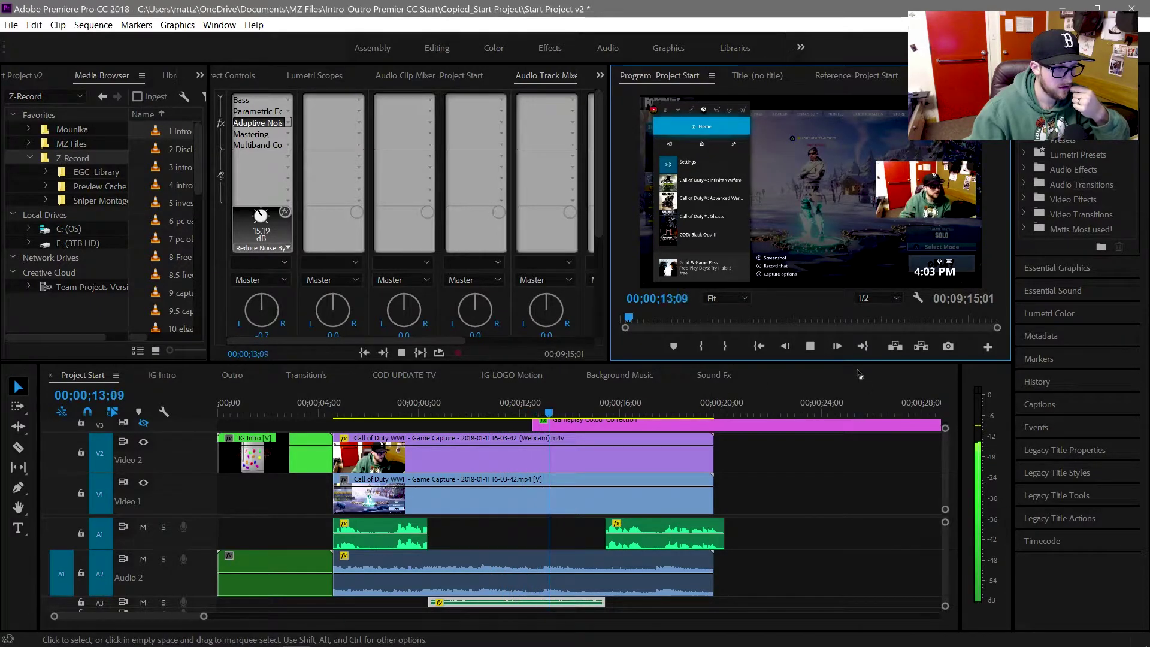
{"action": "left_click", "coordinate": [810, 347]}
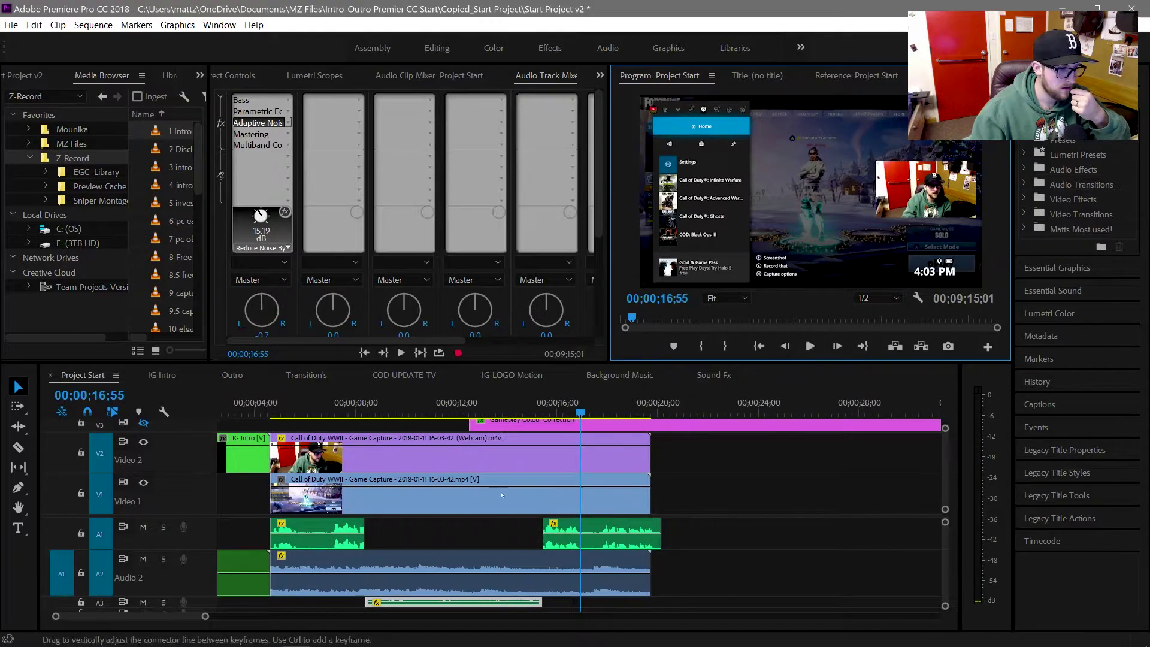
Mute Audio 2, replay the commentary from just before the gameplay starts, and unmute the track
{"action": "left_click", "coordinate": [501, 495]}
{"action": "left_click", "coordinate": [143, 559]}
{"action": "key", "text": "Up"}
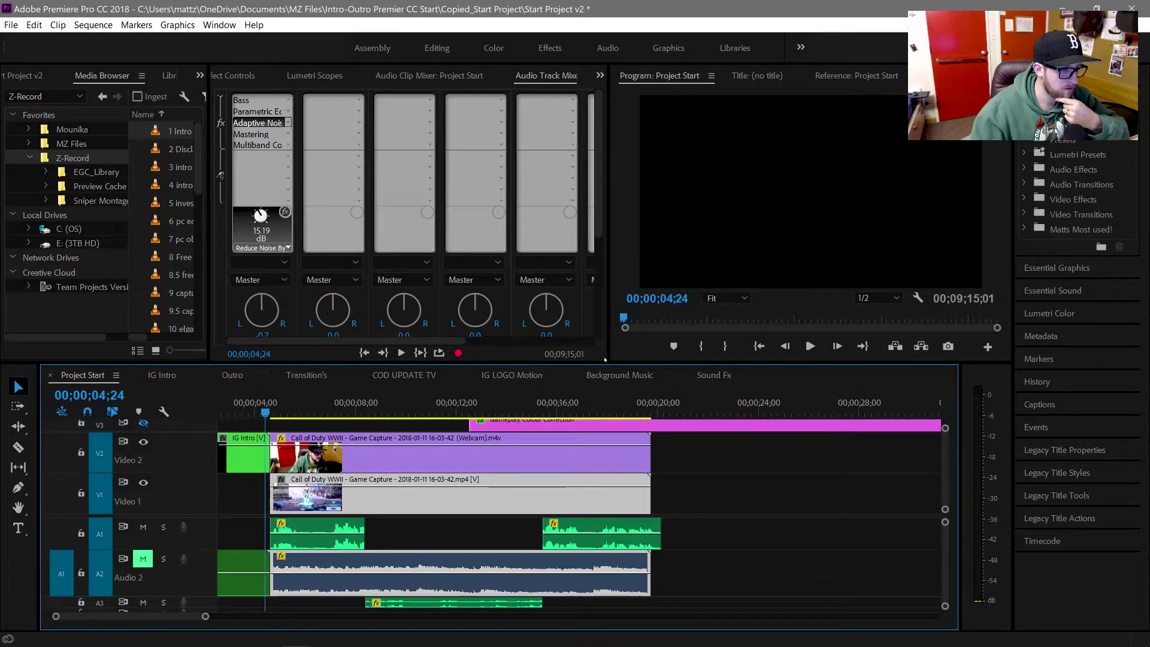
{"action": "left_click", "coordinate": [808, 347]}
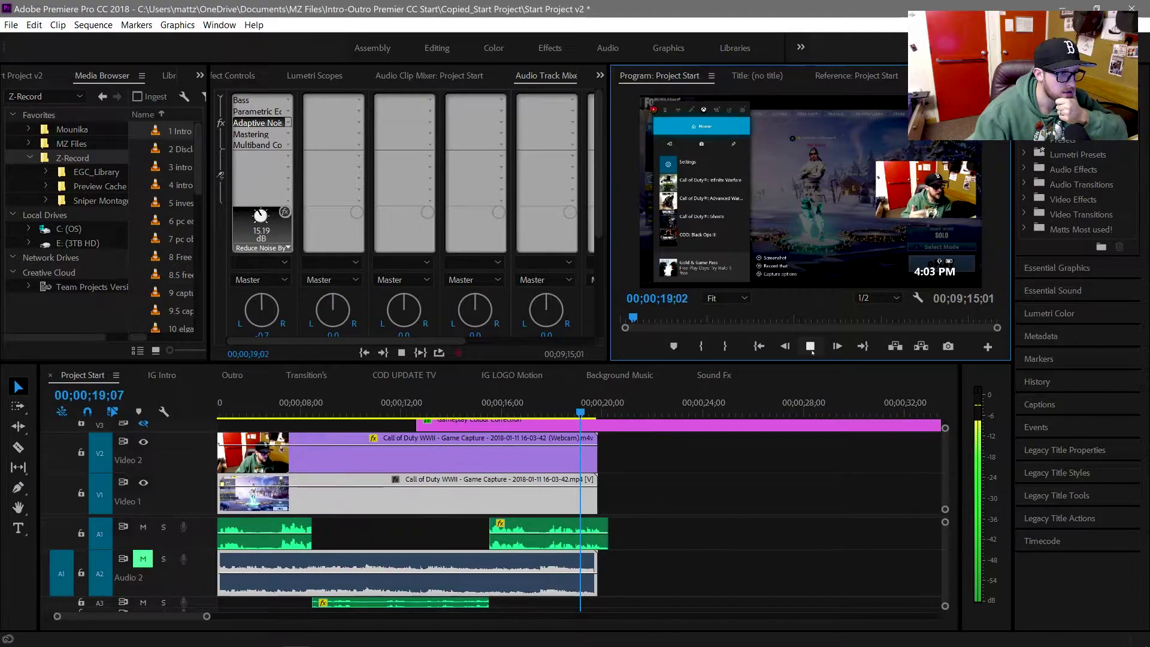
{"action": "left_click", "coordinate": [810, 349]}
{"action": "left_click", "coordinate": [141, 567]}
{"action": "left_click", "coordinate": [141, 566]}
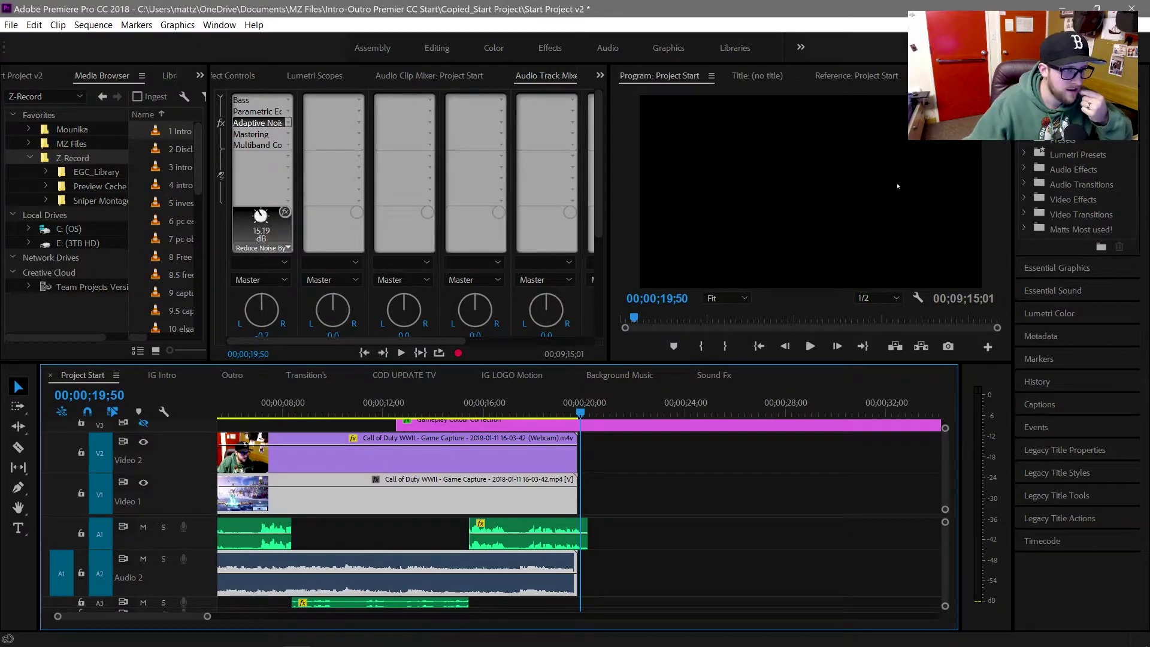
Apply the Cinespace 25 preset to the webcam clip at 00;00;11;21 and show its Lumetri Color settings
{"action": "key", "text": "Up"}
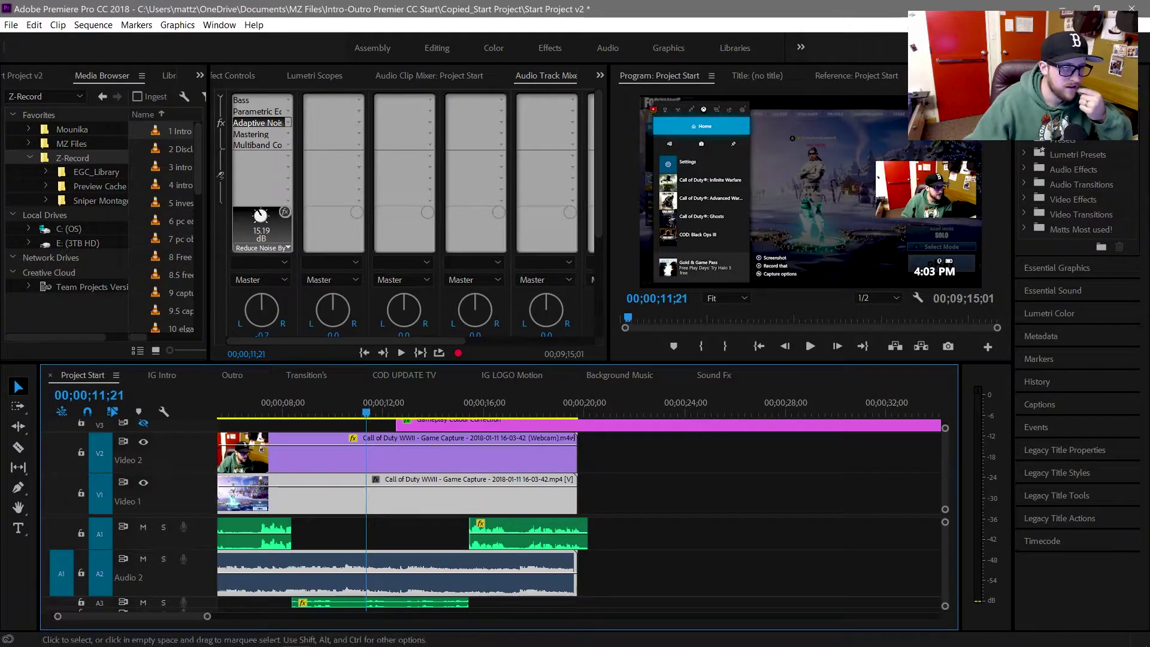
{"action": "key", "text": "d"}
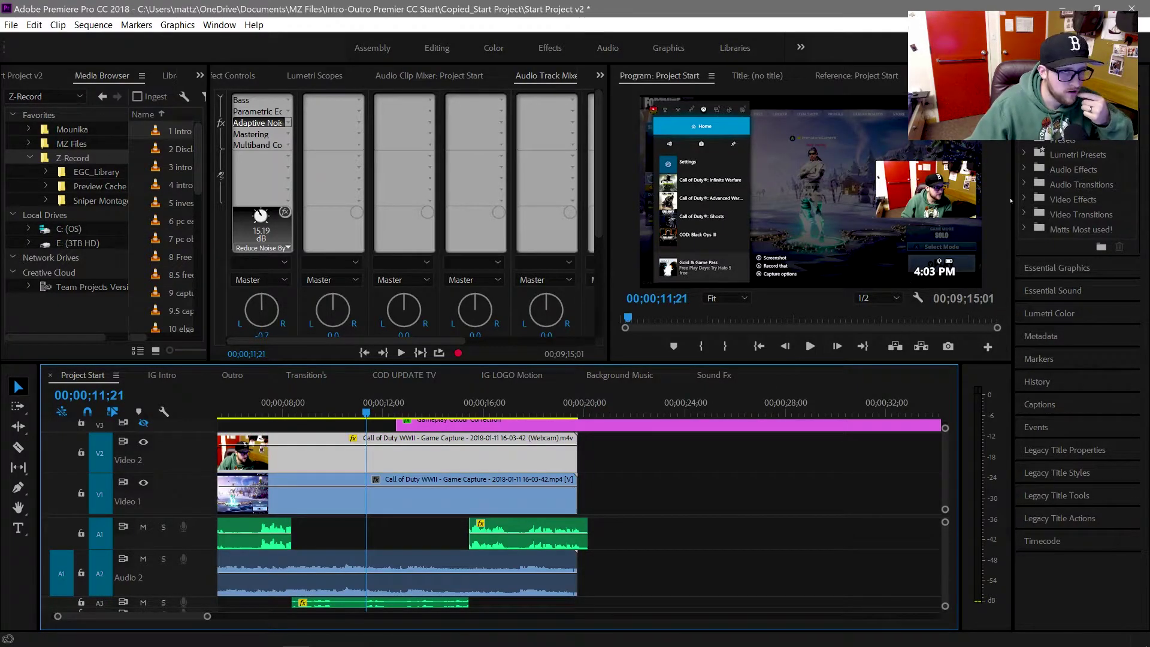
{"action": "left_click", "coordinate": [1025, 230]}
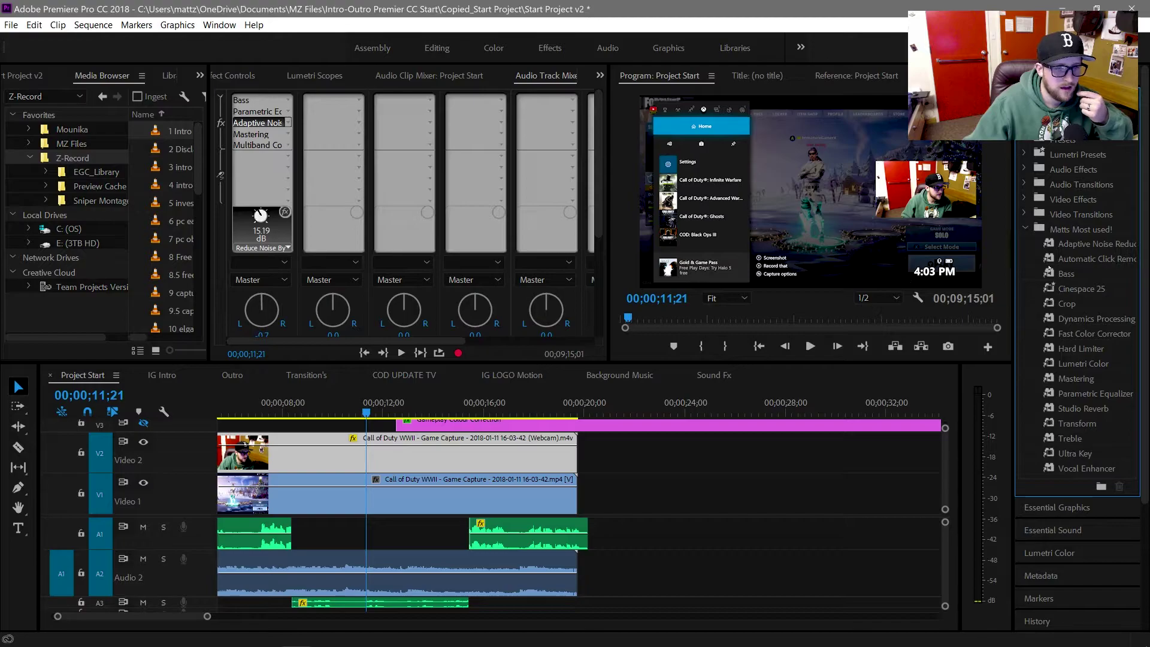
{"action": "left_click_drag", "start_coordinate": [1078, 232], "coordinate": [467, 438]}
{"action": "left_click_drag", "start_coordinate": [473, 456], "coordinate": [474, 456]}
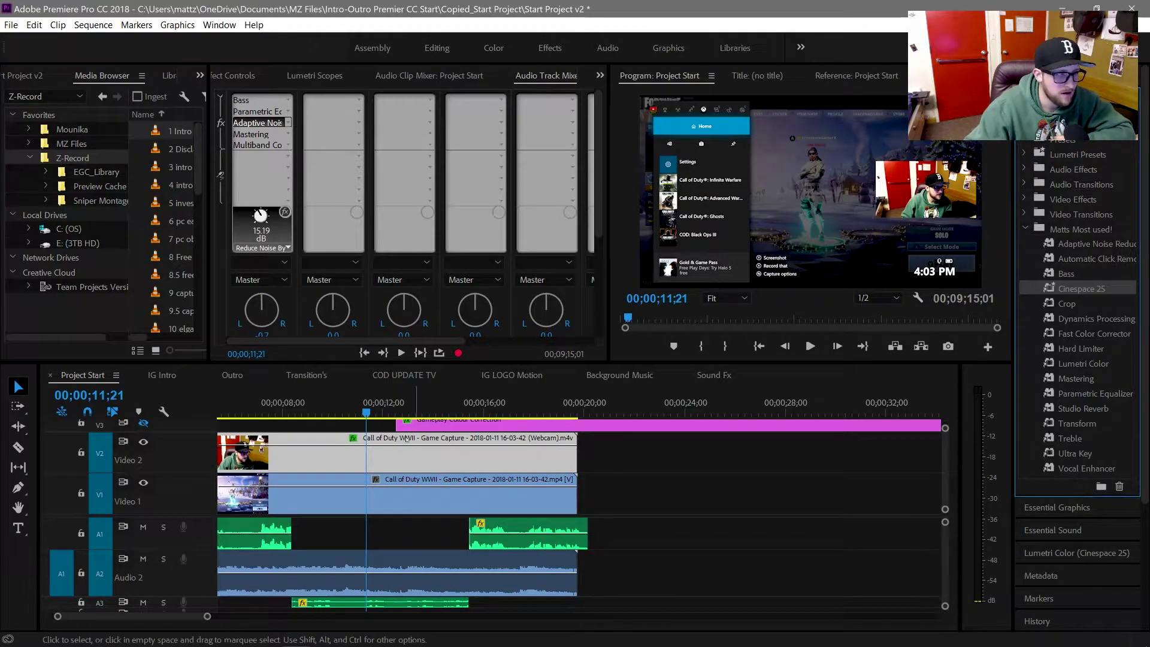
{"action": "left_click", "coordinate": [246, 77]}
{"action": "scroll", "coordinate": [454, 253], "scroll_direction": "down", "scroll_amount": 5}
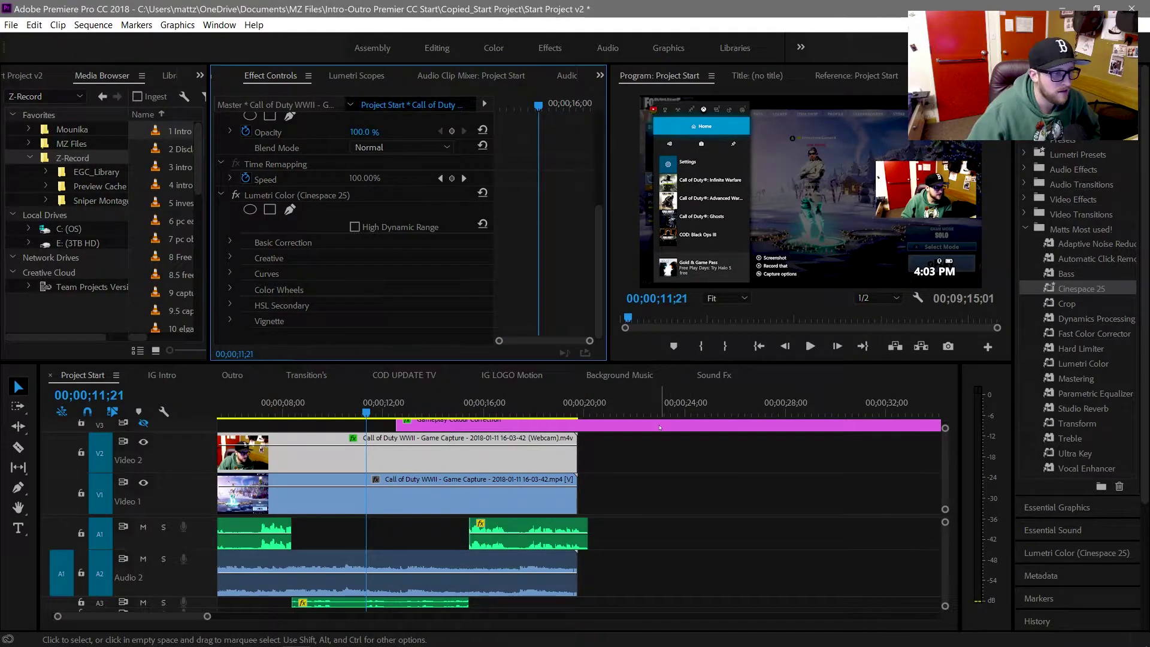
Move the webcam clip from Video 2 to Video 4 and shift the Gameplay Colour Correction layer earlier over the gameplay
{"action": "left_click_drag", "start_coordinate": [324, 413], "coordinate": [327, 414]}
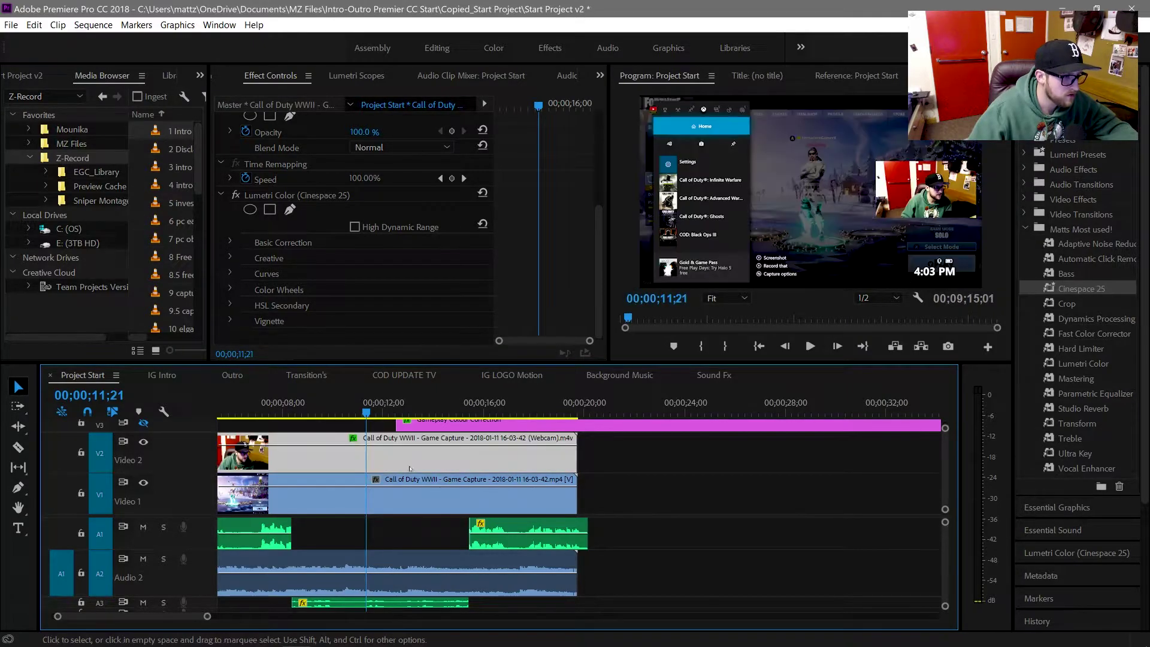
{"action": "scroll", "coordinate": [468, 473], "scroll_direction": "up", "scroll_amount": 1}
{"action": "left_click_drag", "start_coordinate": [428, 473], "coordinate": [430, 426]}
{"action": "left_click_drag", "start_coordinate": [624, 448], "coordinate": [499, 448]}
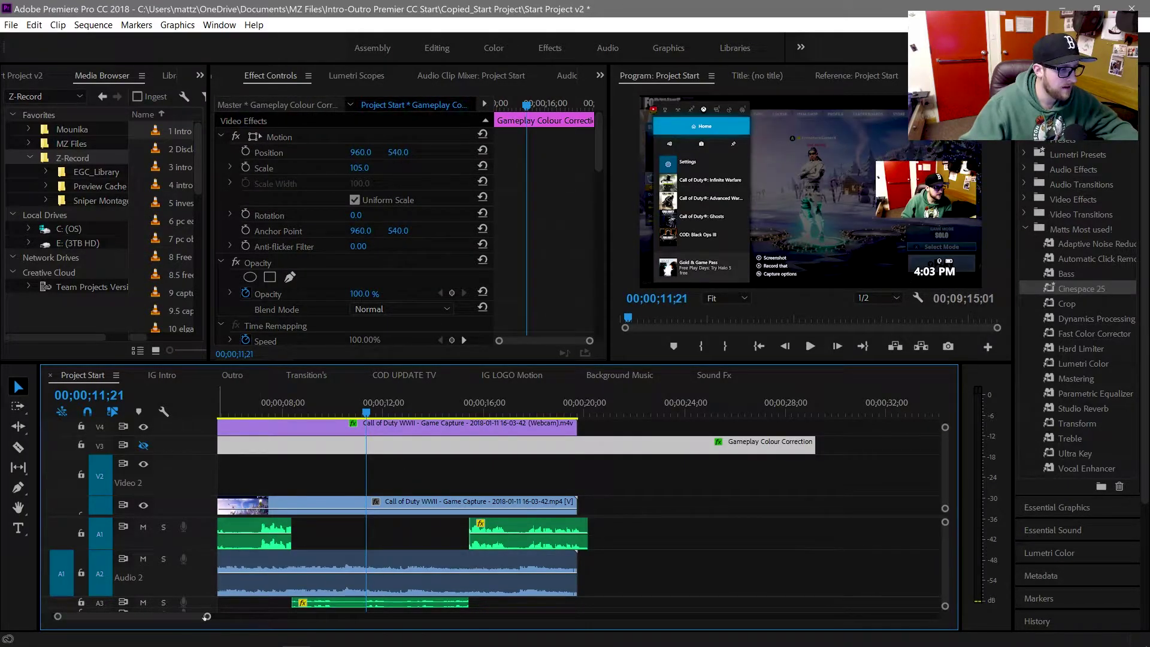
Align the Gameplay Colour Correction layer with the gameplay's start at 00;00;04;36 and split it at the gameplay's end
{"action": "key", "text": "backslash"}
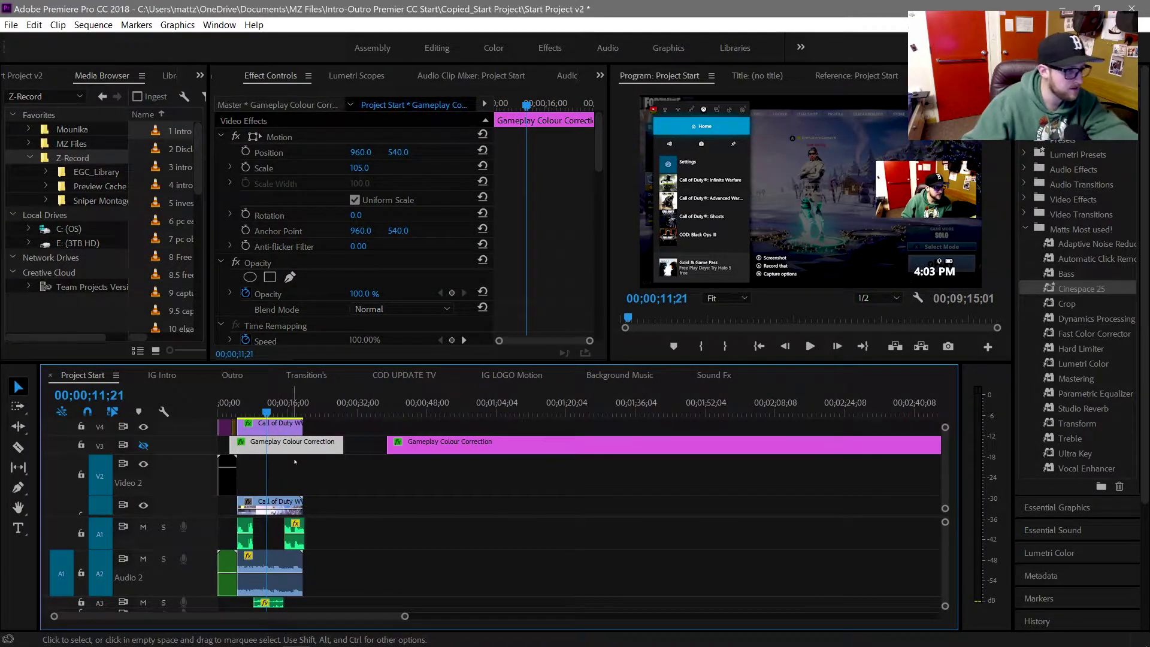
{"action": "left_click_drag", "start_coordinate": [306, 446], "coordinate": [314, 447]}
{"action": "key", "text": "c"}
{"action": "left_click", "coordinate": [304, 446]}
{"action": "key", "text": "v"}
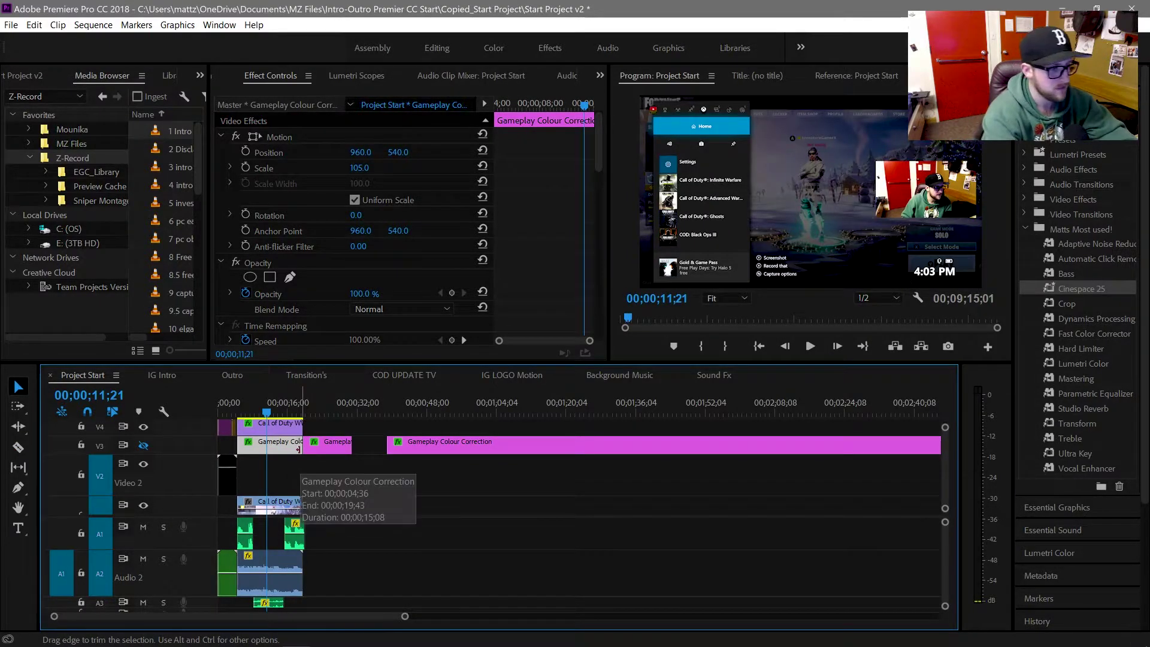
Delete the Gameplay Colour Correction pieces that extend beyond the gameplay and turn on Video 3's output
{"action": "left_click_drag", "start_coordinate": [482, 497], "coordinate": [240, 443]}
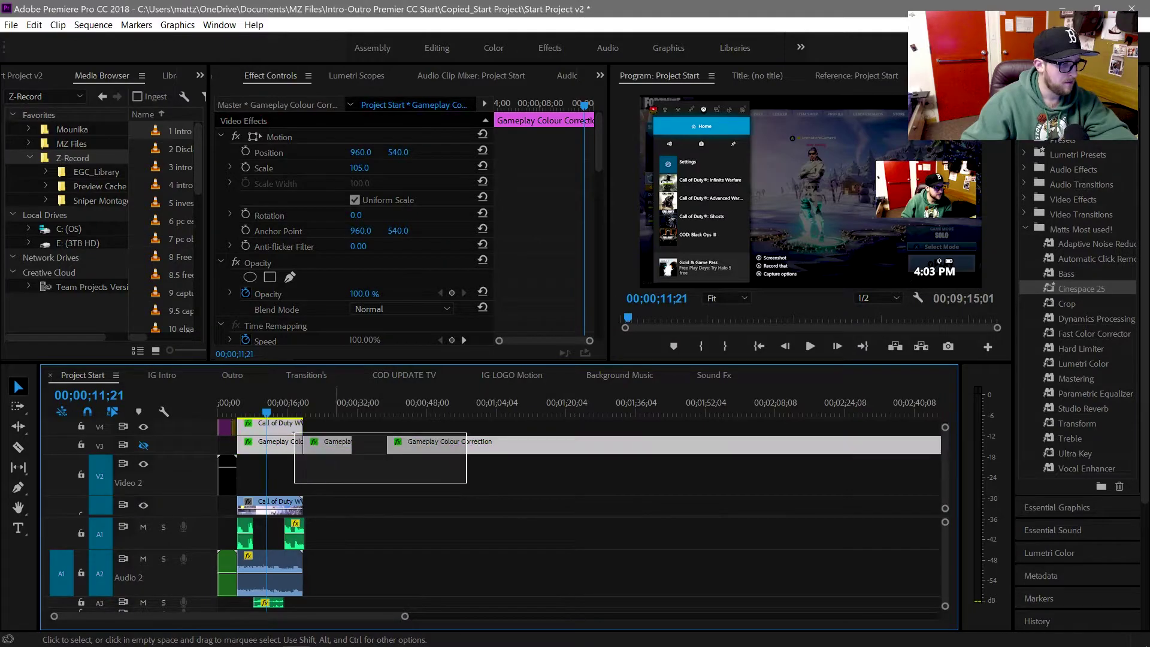
{"action": "left_click", "coordinate": [387, 465]}
{"action": "left_click_drag", "start_coordinate": [395, 468], "coordinate": [334, 454]}
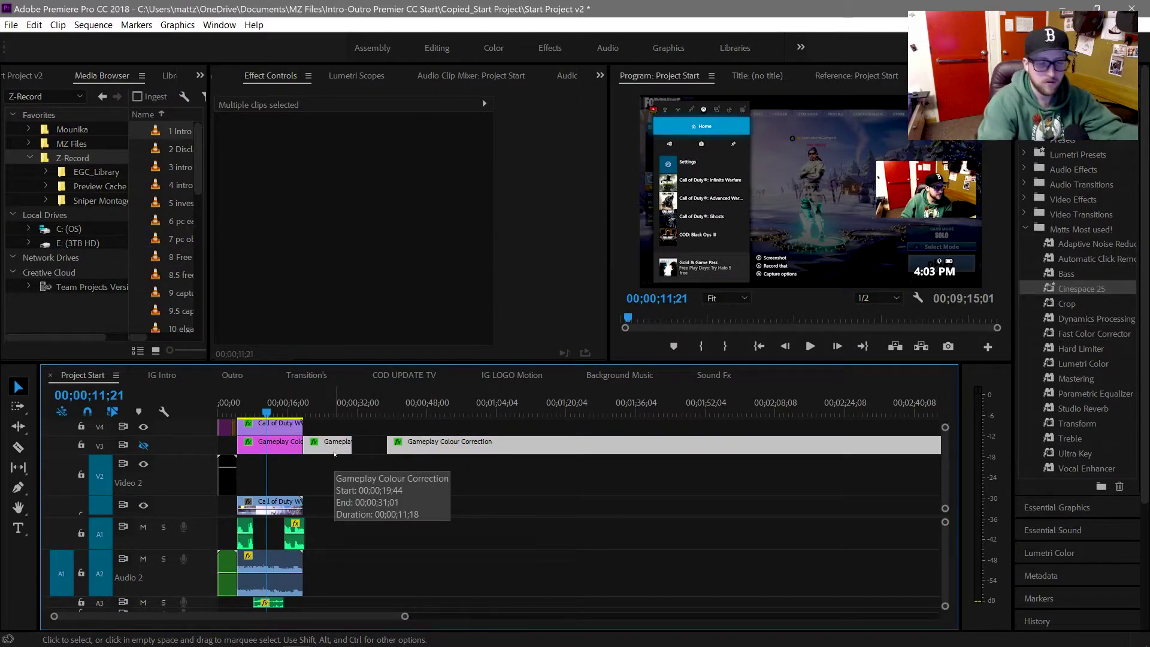
{"action": "left_click", "coordinate": [334, 464]}
Ripple delete the gap before the Outro on Video 3 and return the playhead to 00;00;00;00
{"action": "left_click_drag", "start_coordinate": [404, 616], "coordinate": [714, 616]}
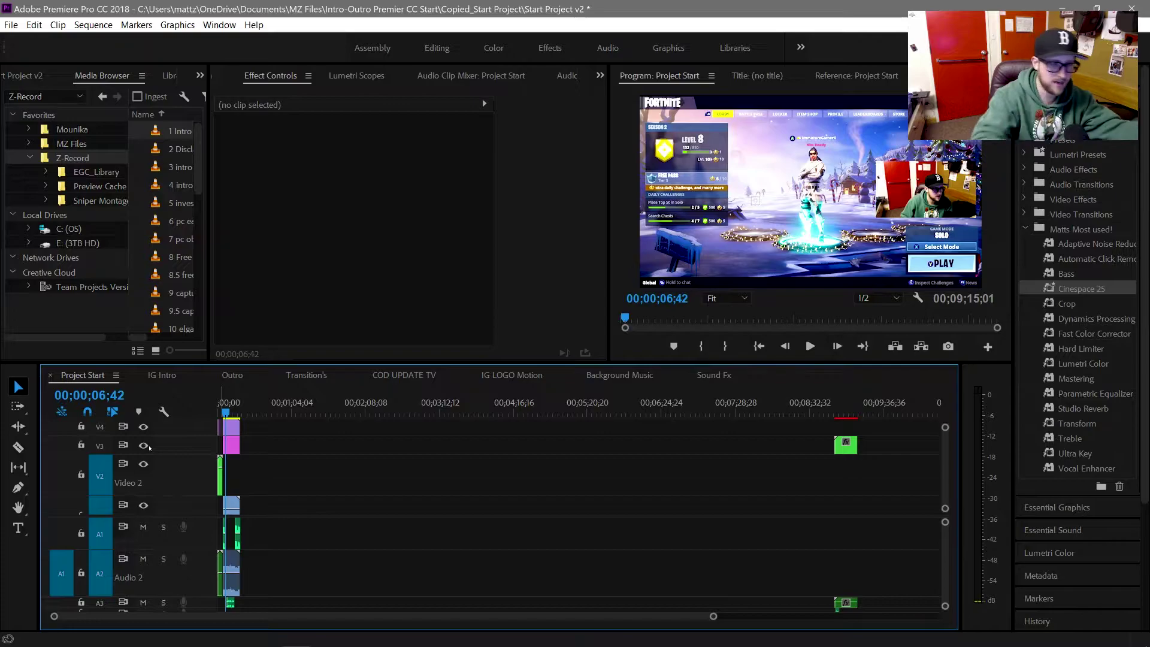
{"action": "left_click", "coordinate": [385, 448]}
{"action": "right_click", "coordinate": [386, 447]}
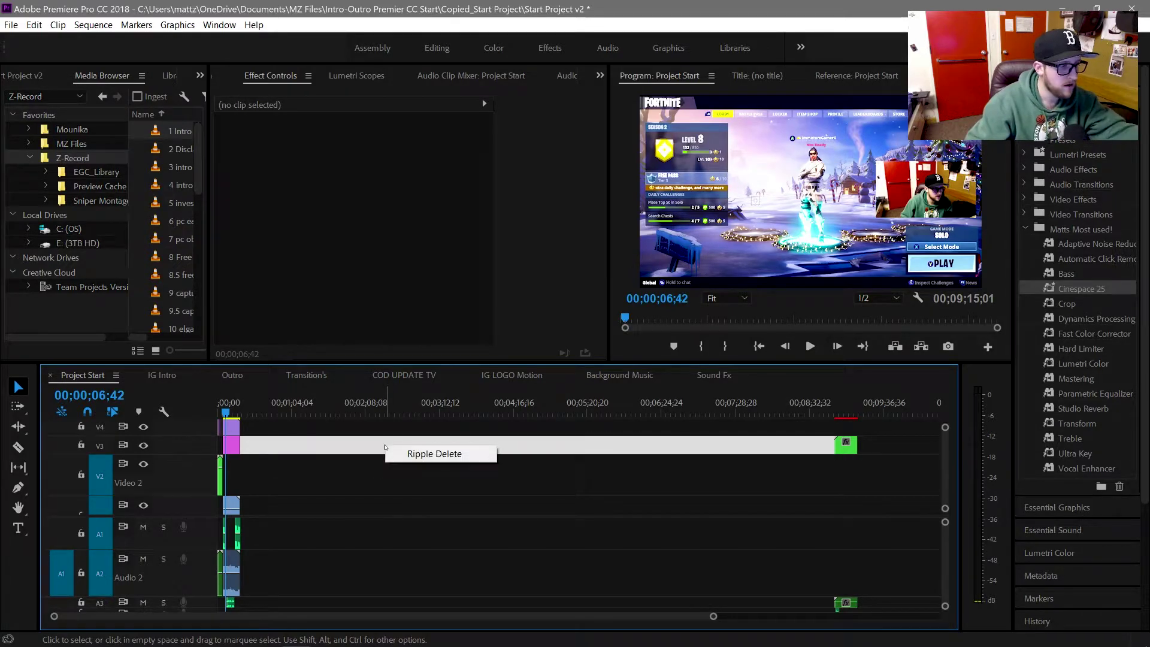
{"action": "left_click", "coordinate": [399, 453]}
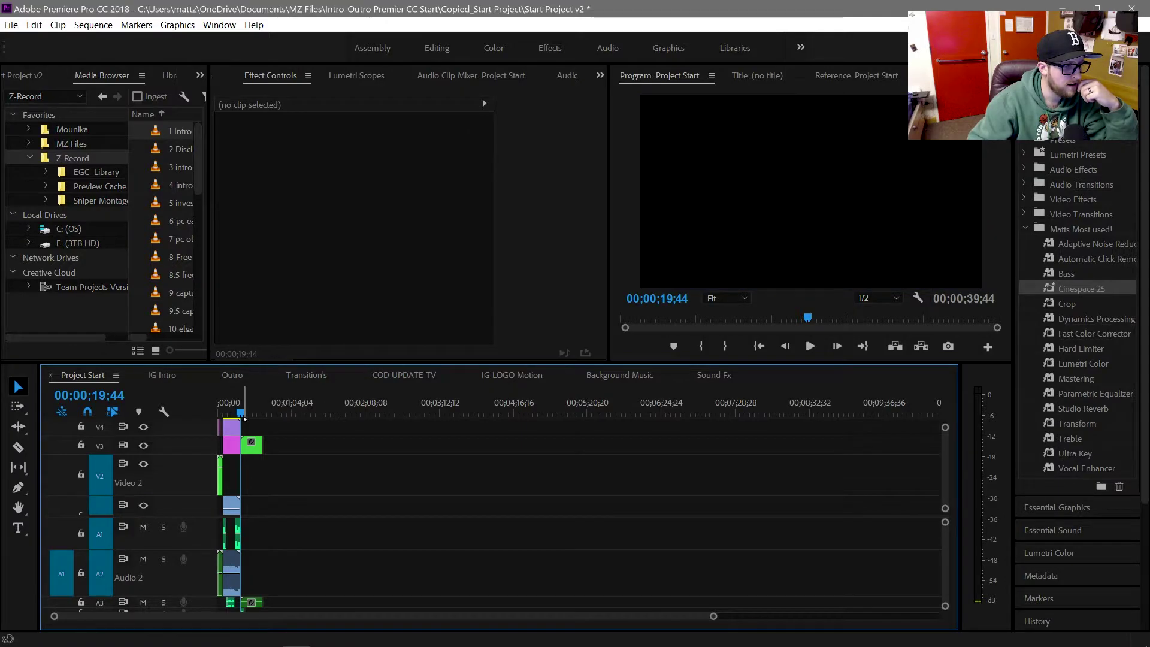
{"action": "left_click_drag", "start_coordinate": [239, 413], "coordinate": [219, 414]}
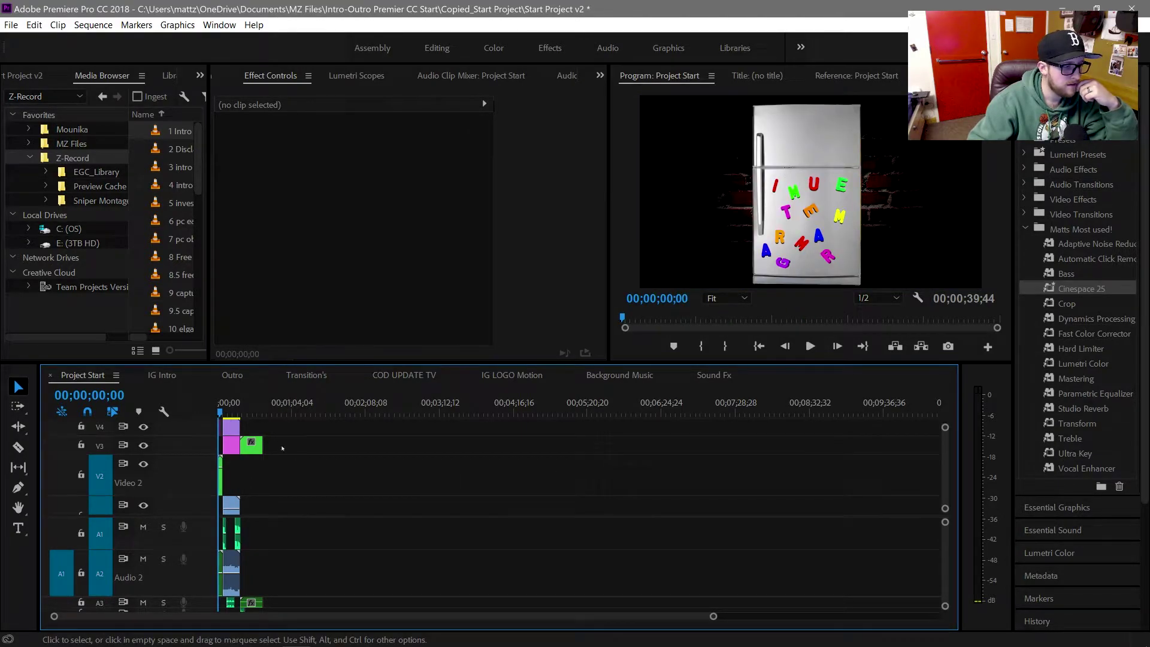
{"action": "left_click_drag", "start_coordinate": [714, 617], "coordinate": [290, 616]}
{"action": "scroll", "coordinate": [457, 593], "scroll_direction": "down", "scroll_amount": 1}
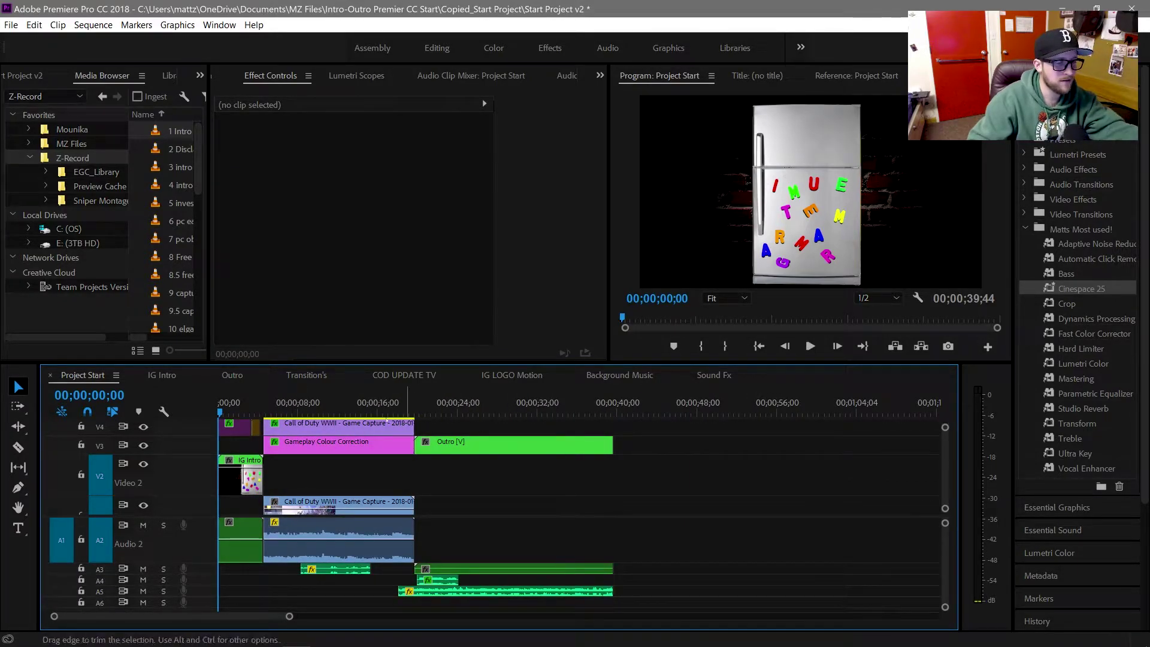
Place "Mounika. - For Sentimental Reasons.mp3" from the Mounika folder on Audio 6 at the gameplay's start and play it back from 00;00;09;13
{"action": "mouse_move", "coordinate": [329, 413]}
{"action": "left_mouse_down"}
{"action": "mouse_move", "coordinate": [476, 411]}
{"action": "mouse_move", "coordinate": [312, 405]}
{"action": "left_mouse_up"}
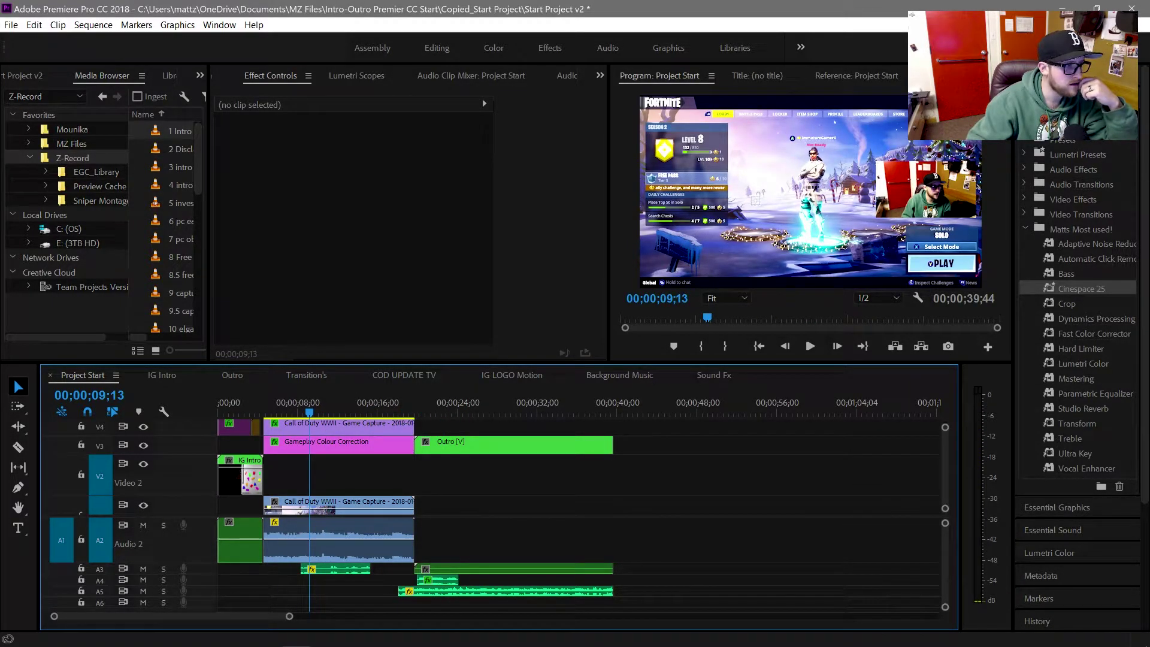
{"action": "left_click", "coordinate": [71, 129]}
{"action": "left_click_drag", "start_coordinate": [176, 294], "coordinate": [268, 606]}
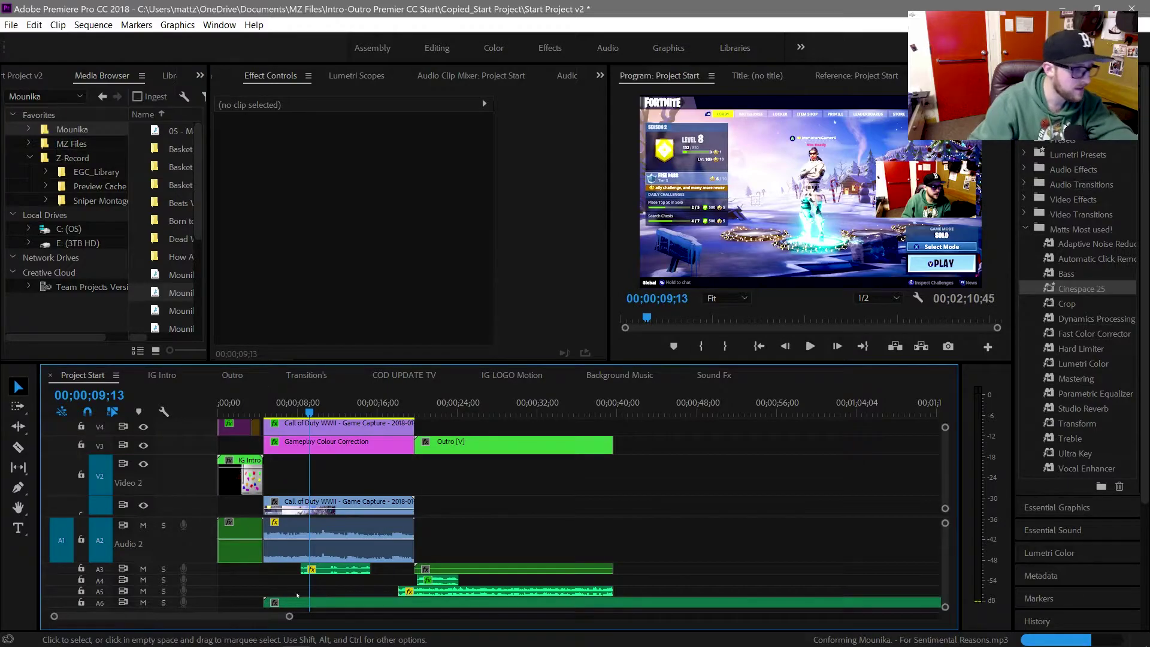
{"action": "key", "text": "space"}
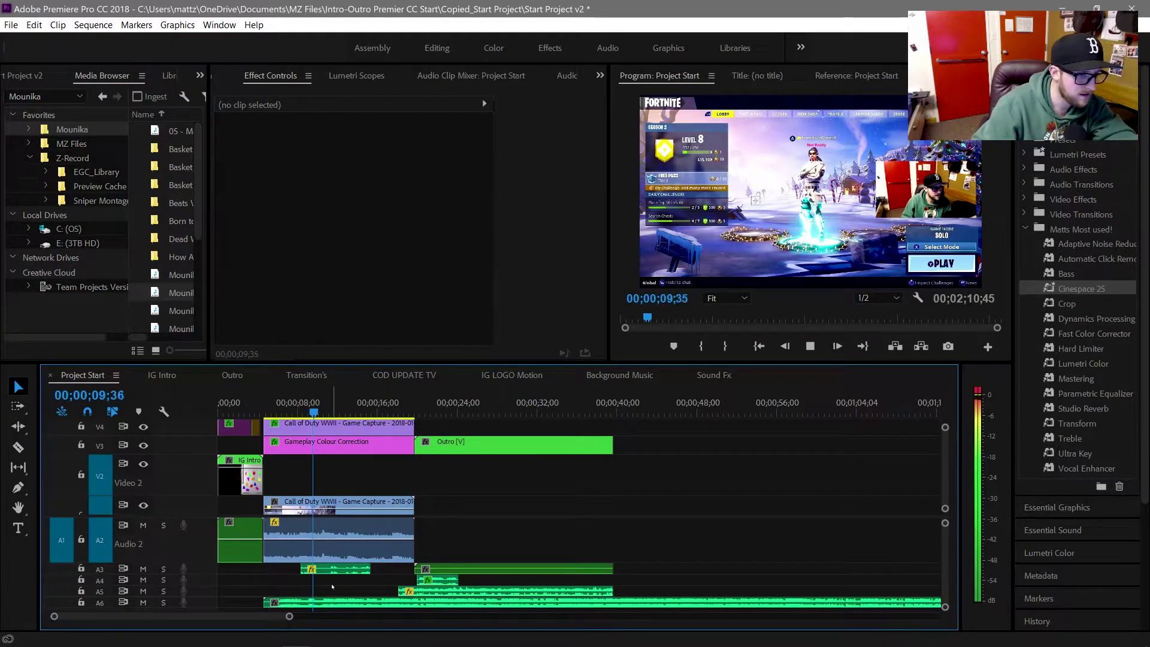
Normalize all peaks of the music clip on Audio 6 to -25 dB and play back the mix
{"action": "right_click", "coordinate": [339, 602]}
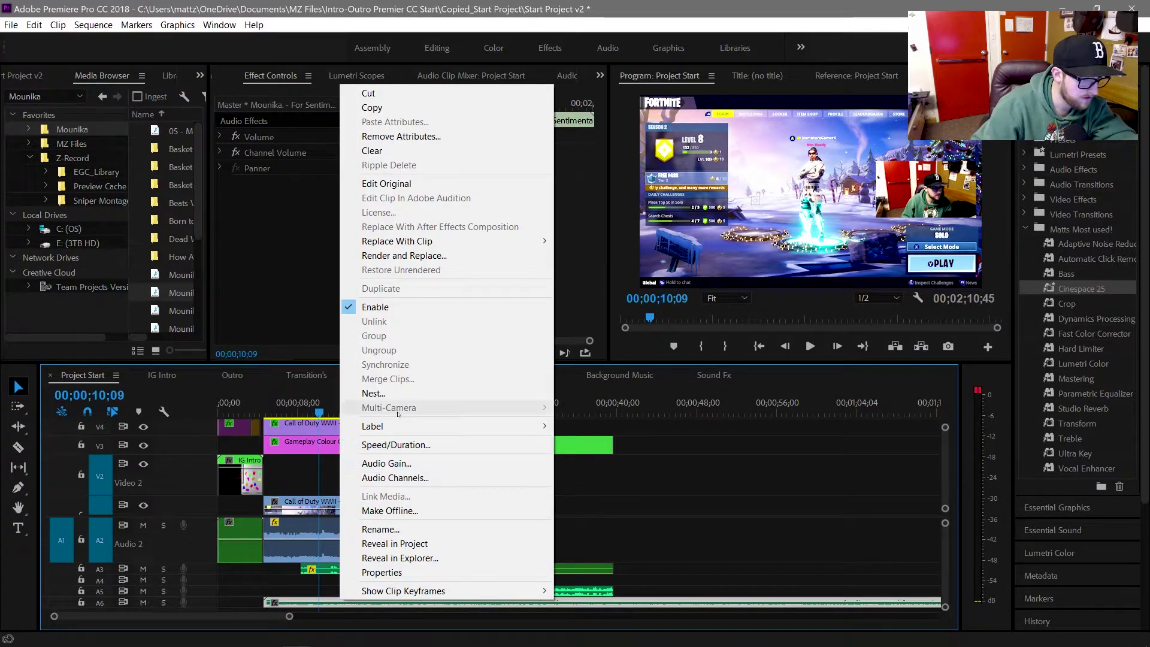
{"action": "left_click", "coordinate": [387, 463]}
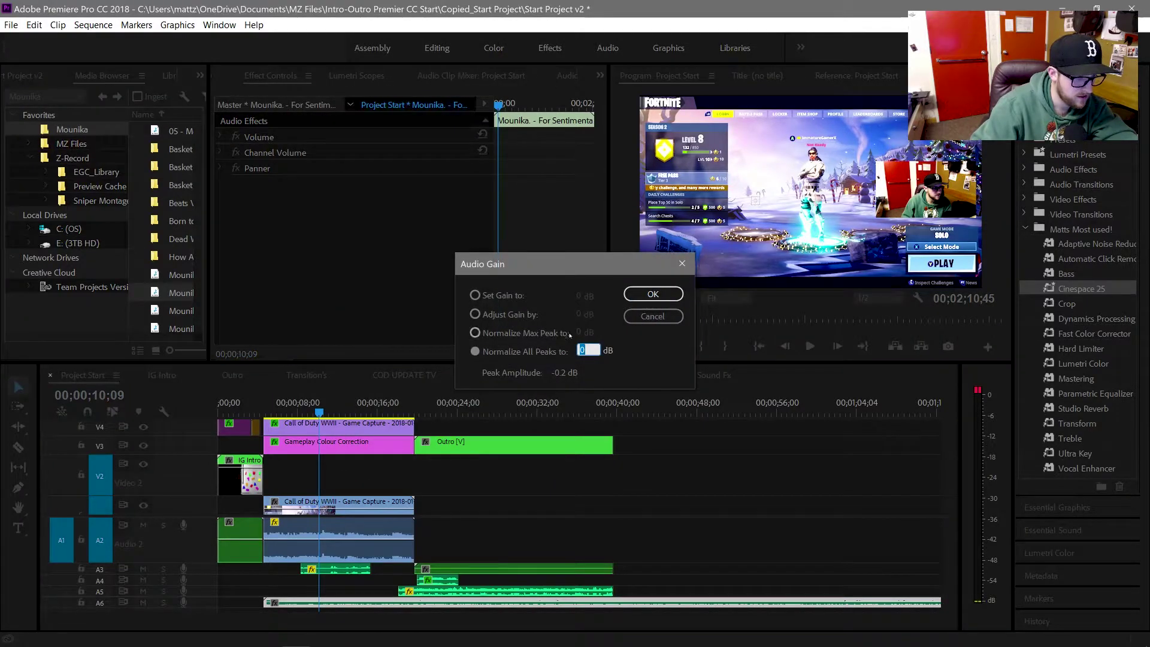
{"action": "type", "text": "-25"}
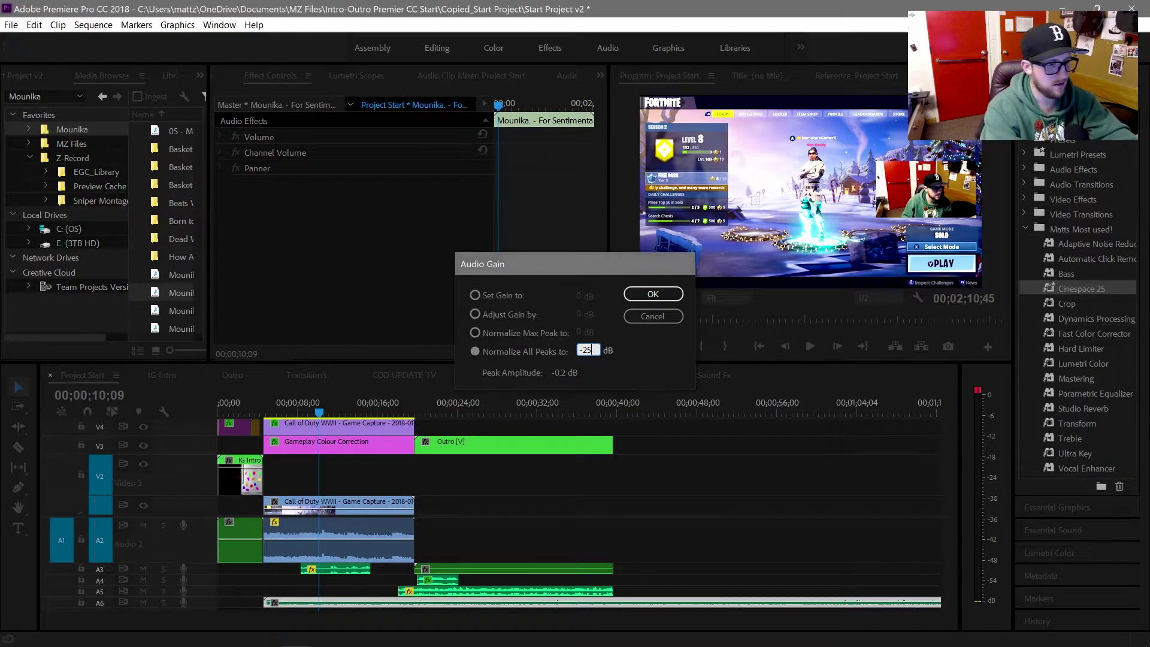
{"action": "key", "text": "Return"}
{"action": "key", "text": "space"}
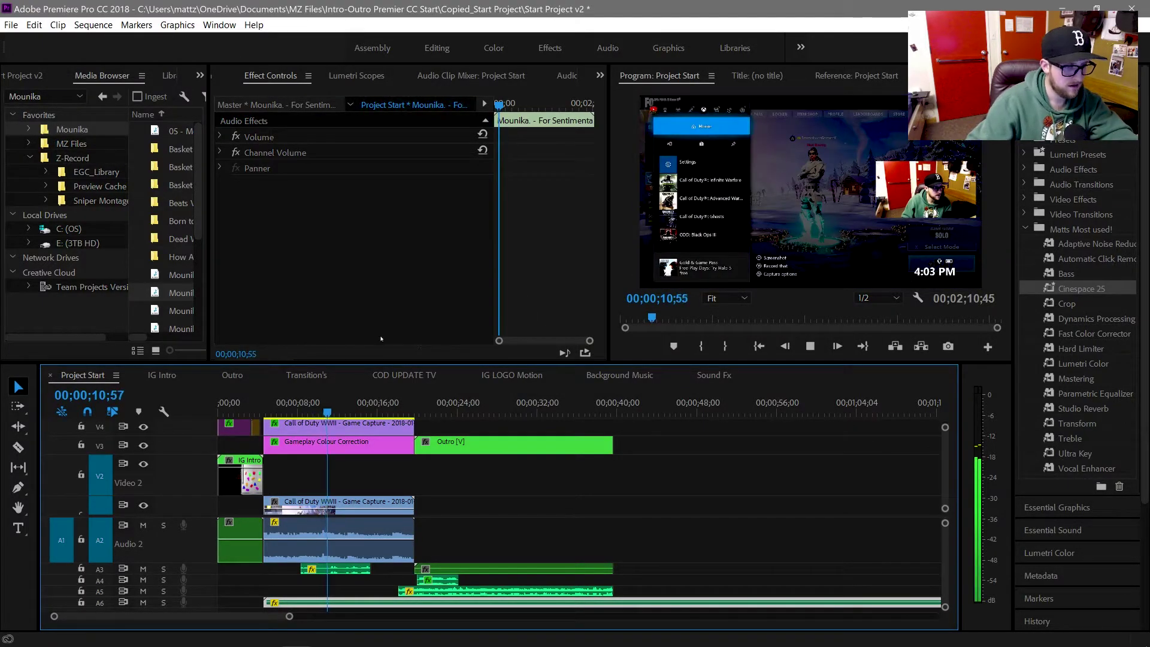
Lower the gameplay audio's volume on Audio 2 in several passes, replaying the section from about 9 seconds to check the balance with the music
{"action": "left_click", "coordinate": [313, 542]}
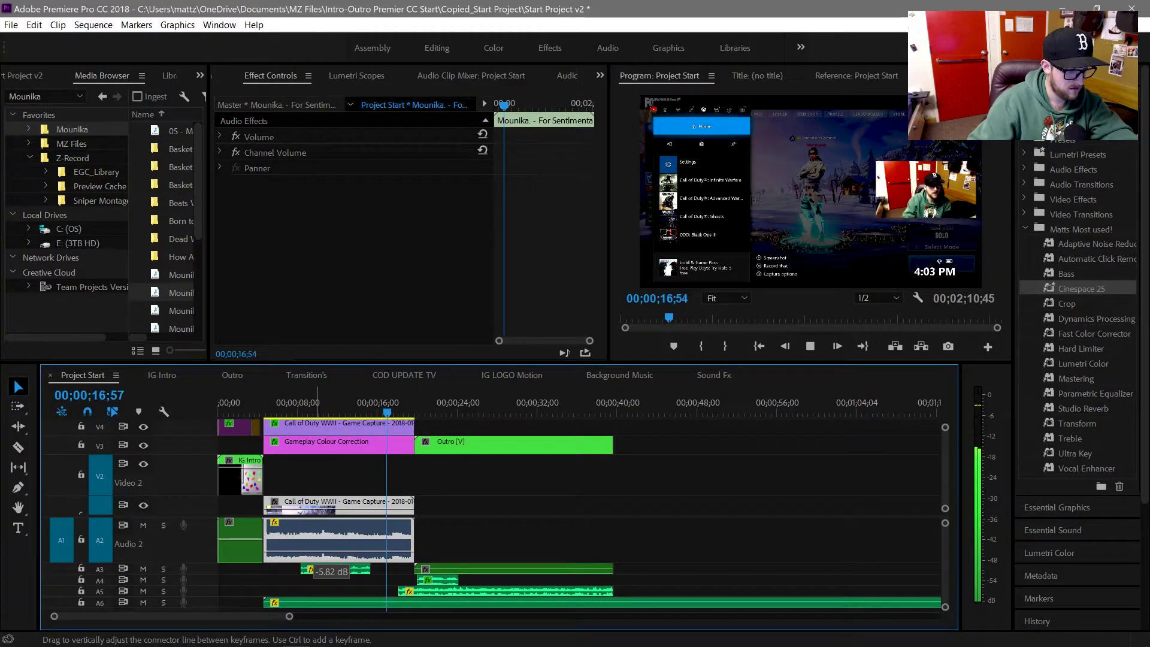
{"action": "left_click", "coordinate": [316, 542]}
{"action": "key", "text": "space"}
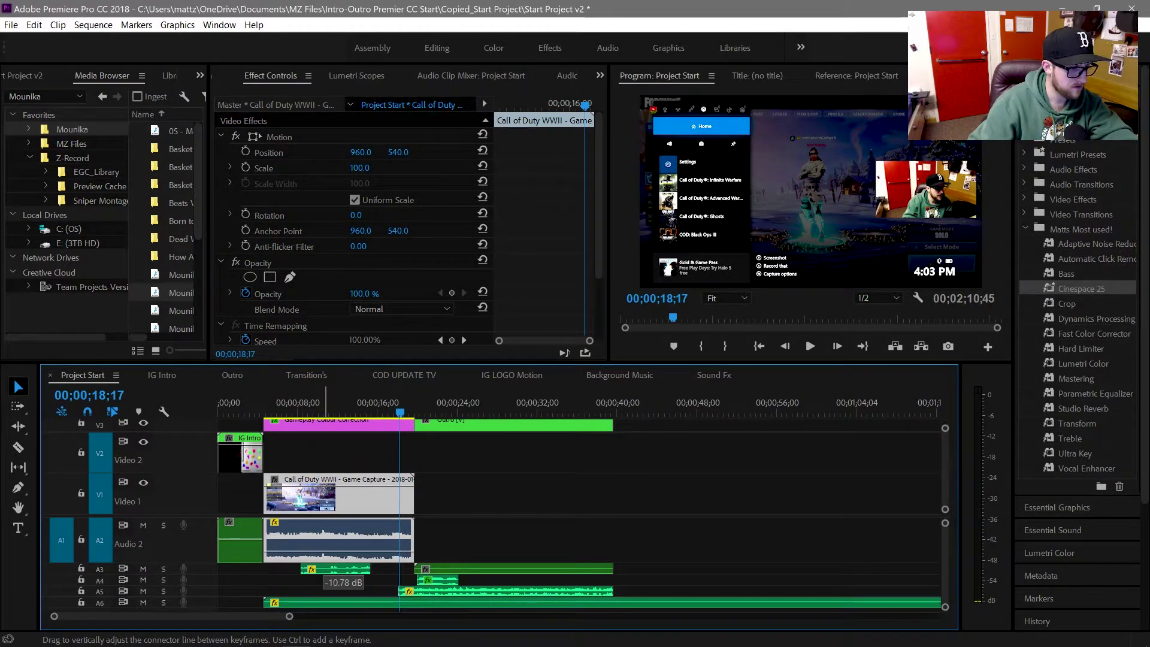
{"action": "left_click", "coordinate": [314, 406]}
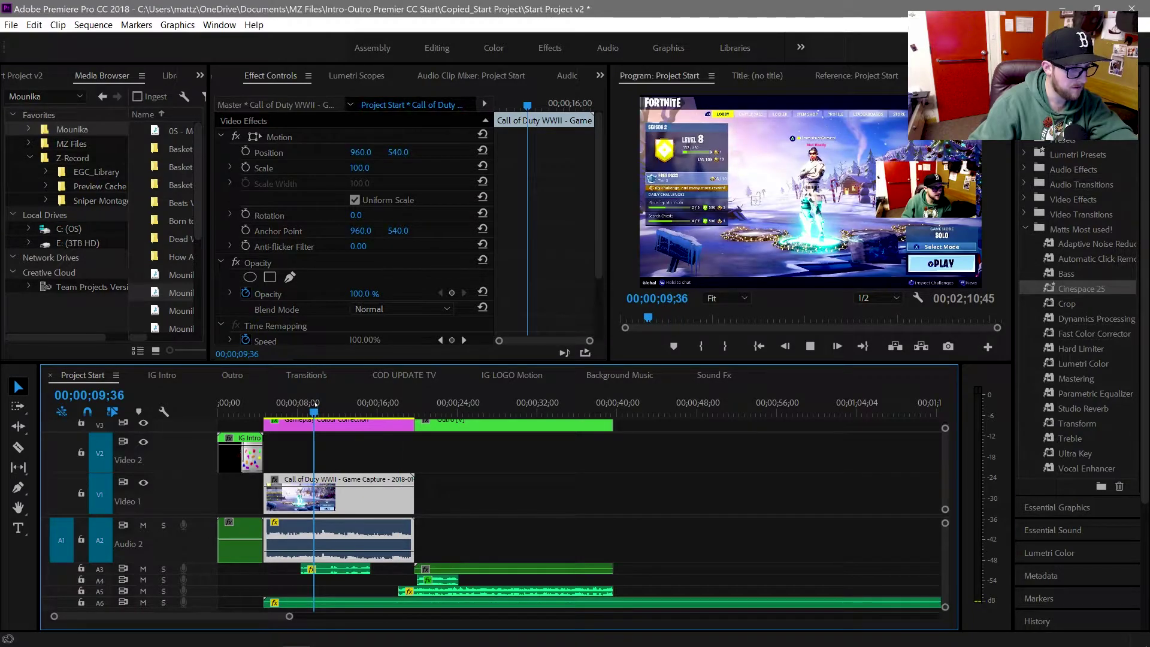
{"action": "key", "text": "space"}
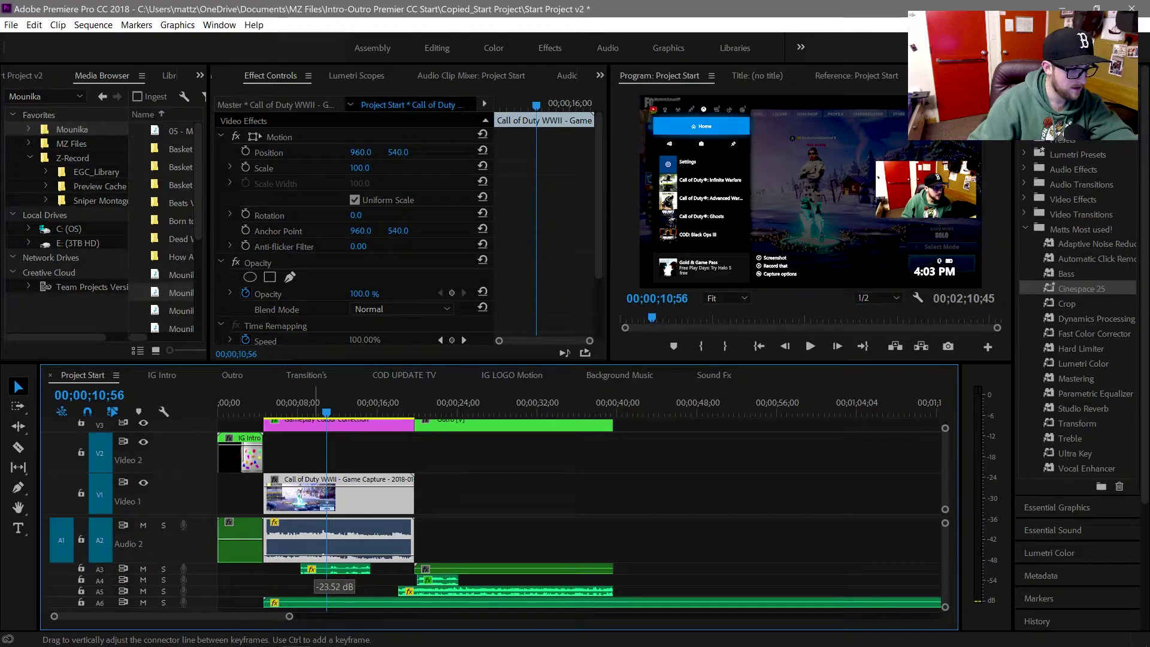
{"action": "key", "text": "space"}
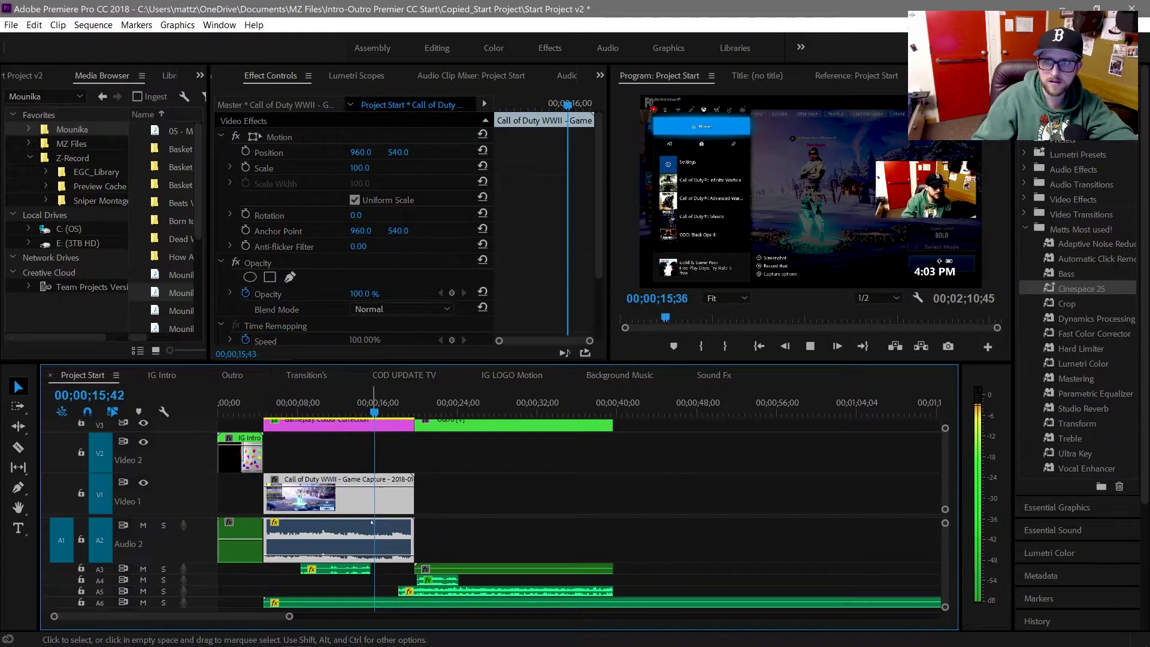
{"action": "key", "text": "space"}
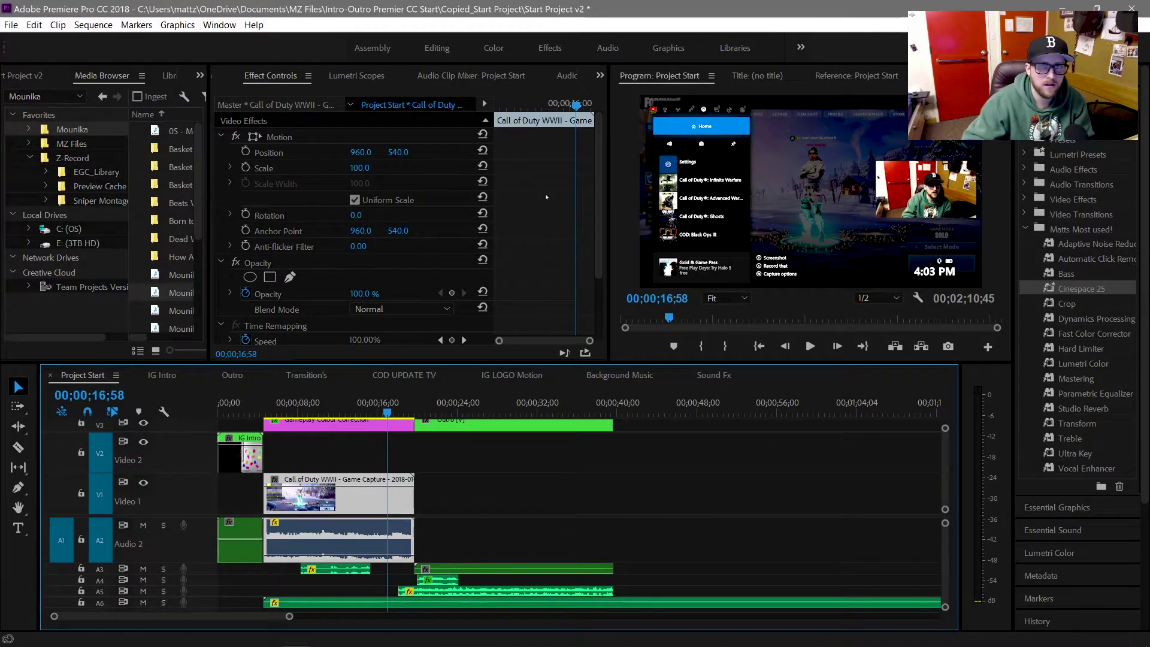
Examine the media export settings and the H.264 preset list, leaving YouTube 1080p 60fps selected, and close them without exporting
{"action": "left_click", "coordinate": [11, 25]}
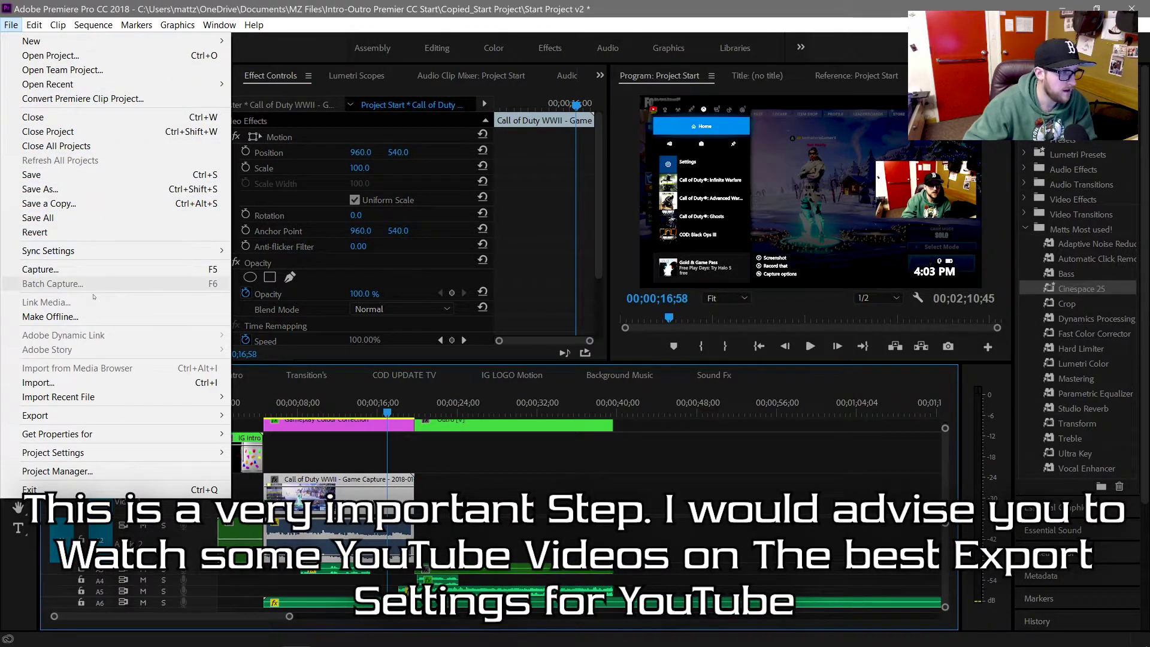
{"action": "mouse_move", "coordinate": [152, 420]}
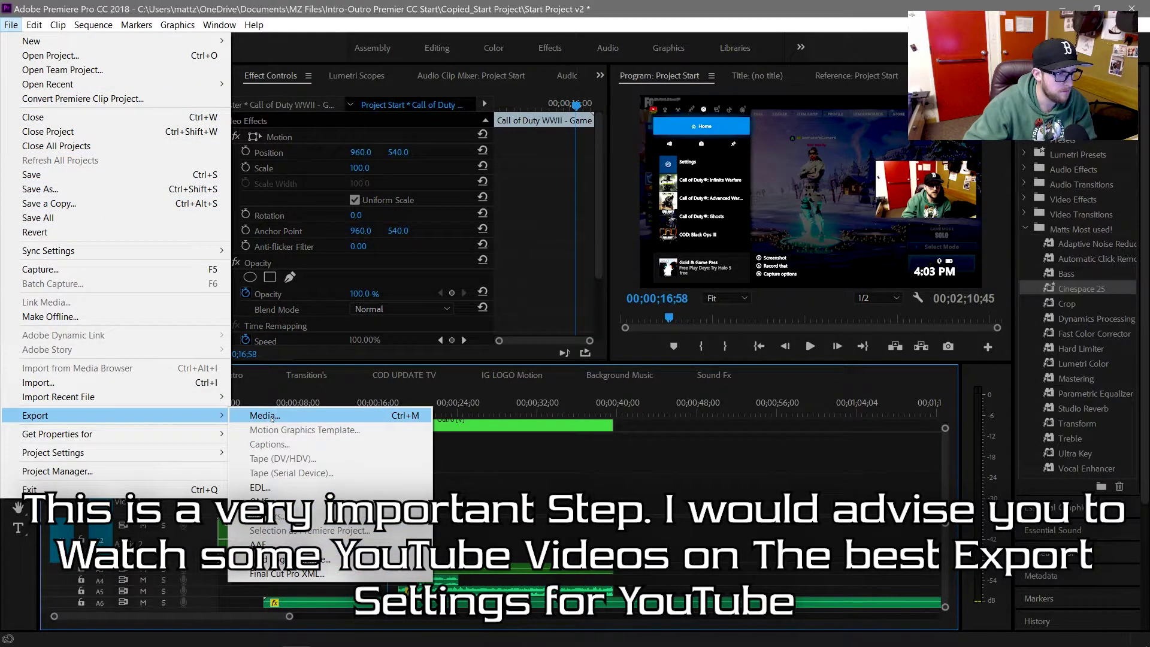
{"action": "left_click", "coordinate": [263, 414]}
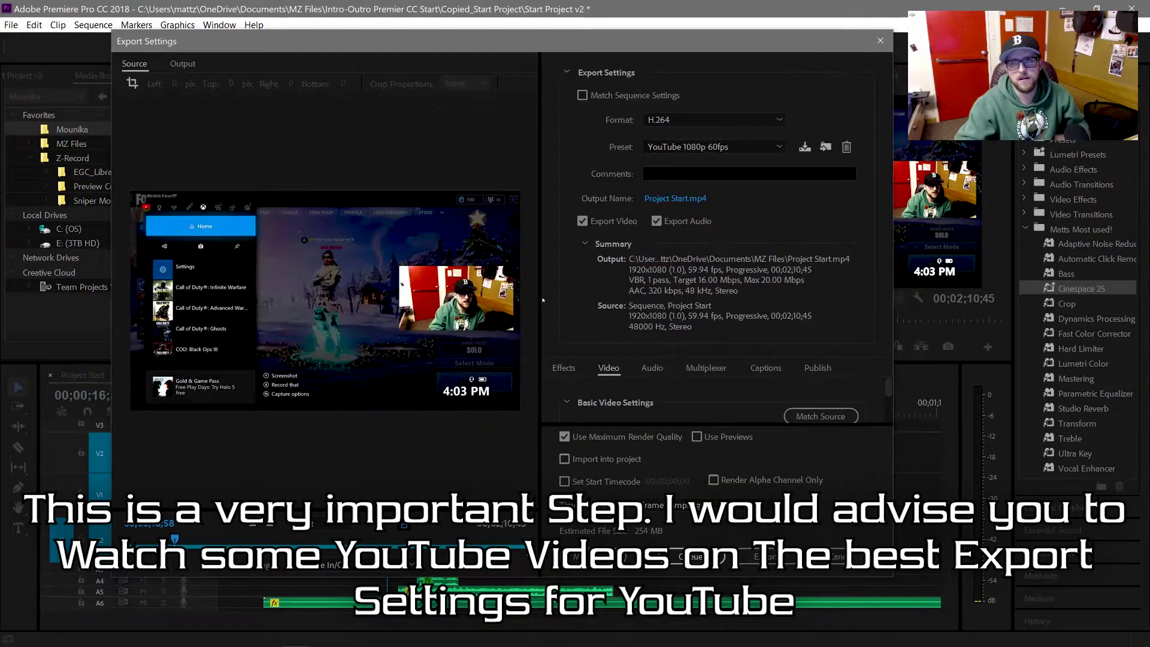
{"action": "left_click", "coordinate": [773, 147]}
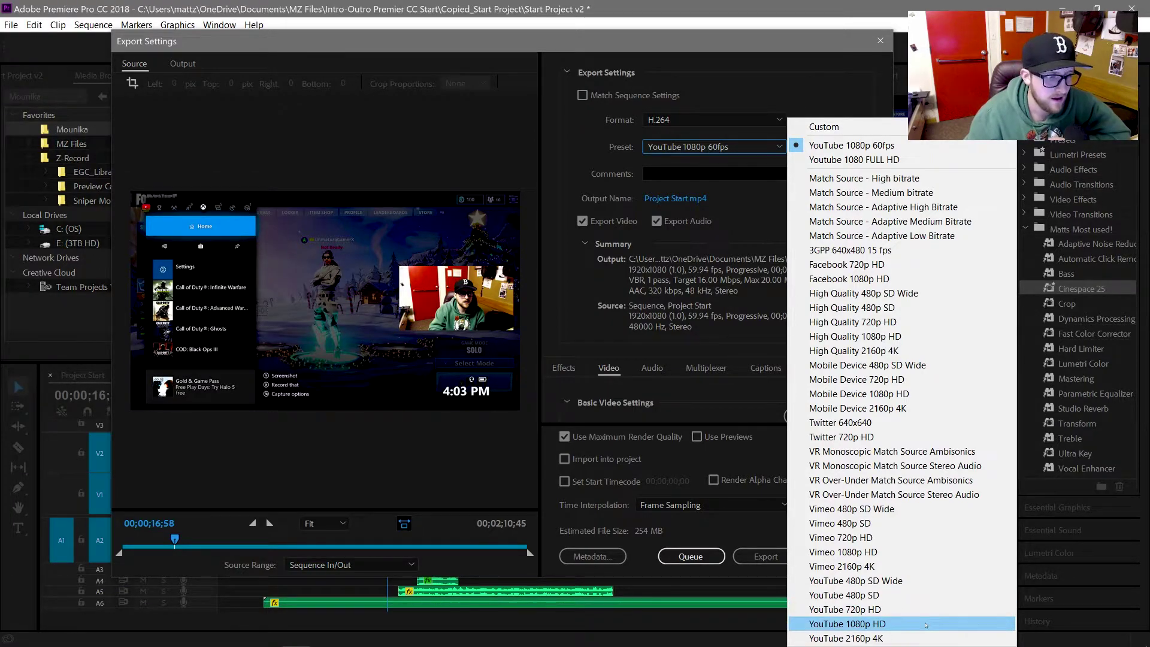
{"action": "key", "text": "Escape"}
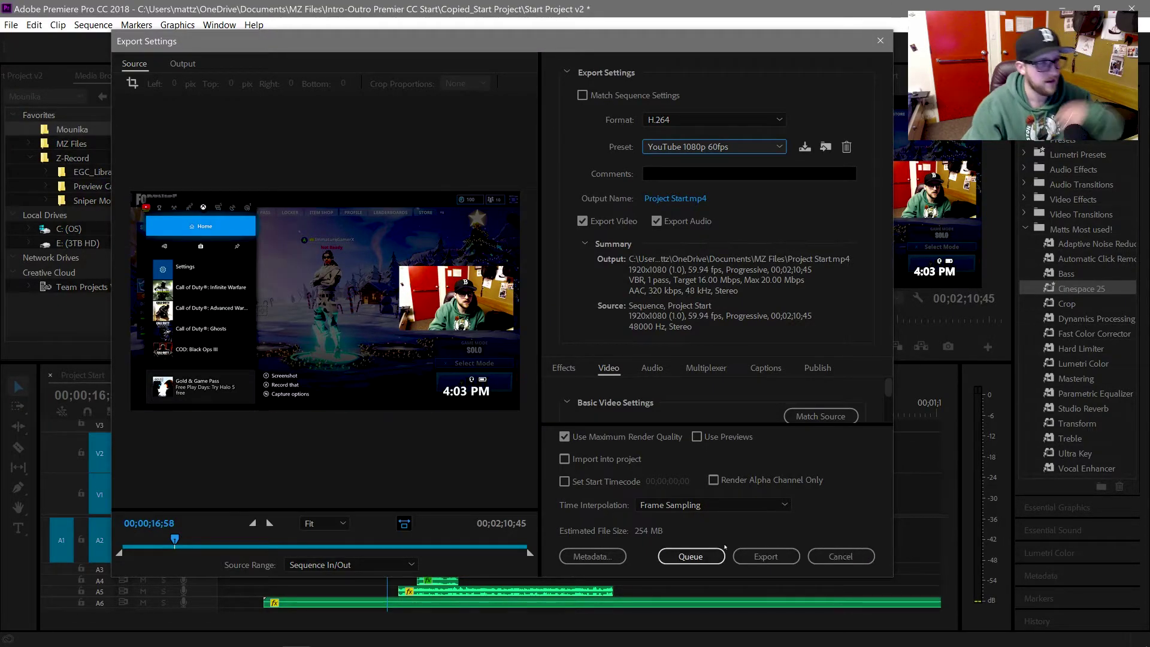
{"action": "left_click", "coordinate": [841, 557]}
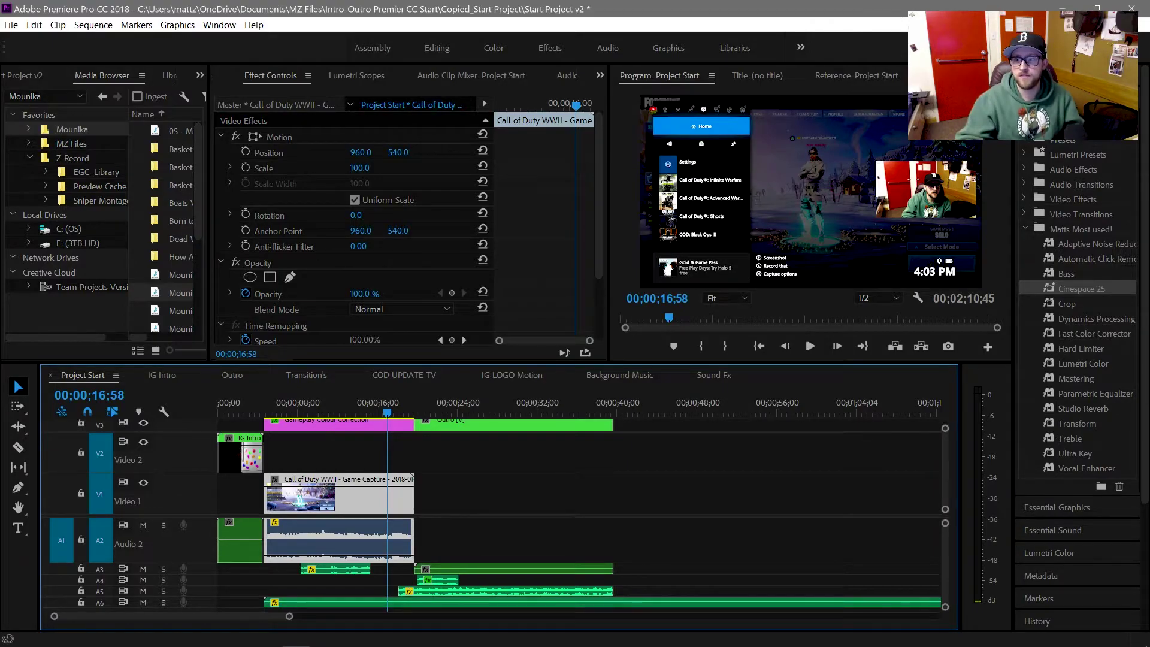
Switch to YouTube in the browser, view the upload page with its file chooser and dismiss the chooser
{"action": "key", "text": "alt+Tab"}
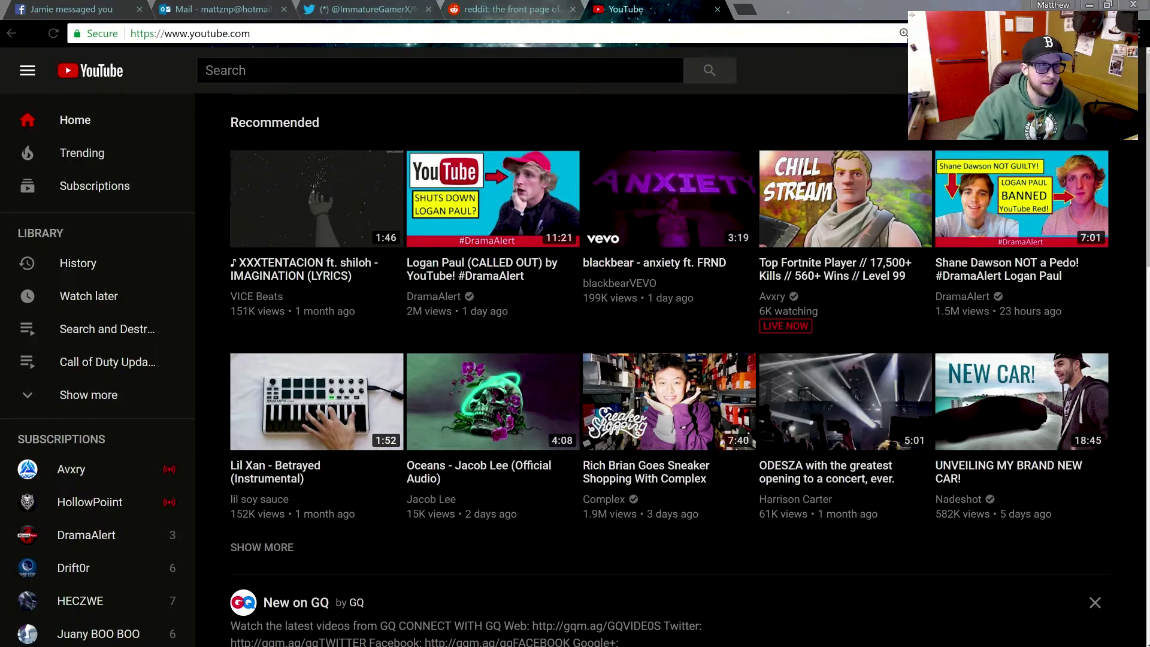
{"action": "left_click_drag", "start_coordinate": [839, 14], "coordinate": [810, 110]}
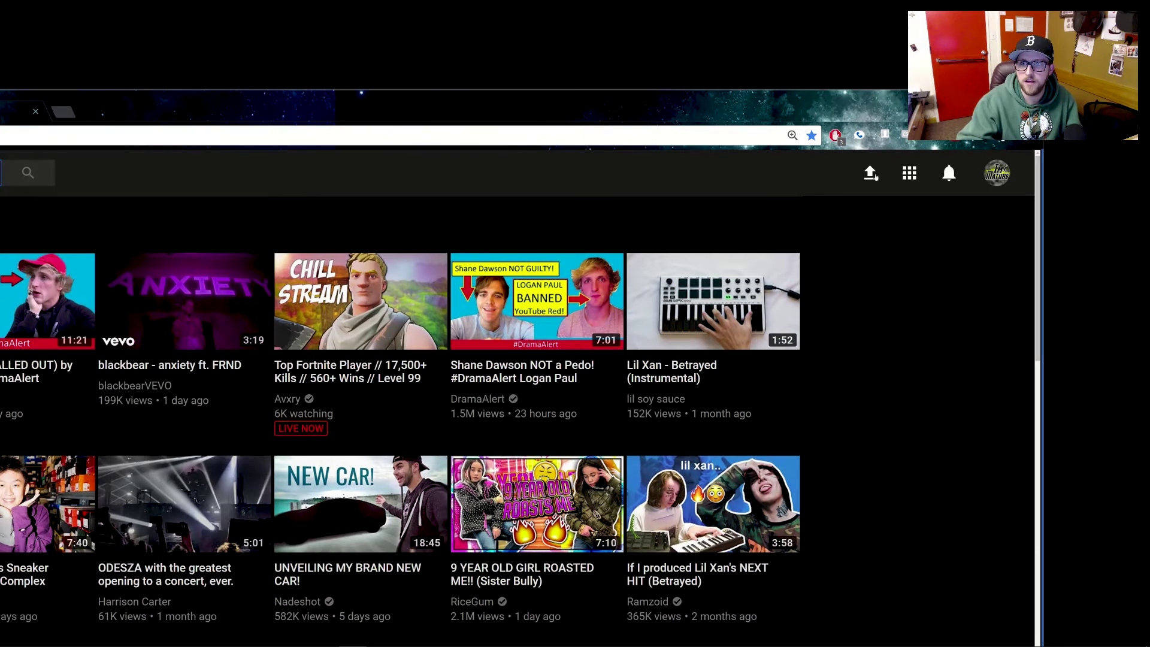
{"action": "left_click_drag", "start_coordinate": [735, 110], "coordinate": [871, 101]}
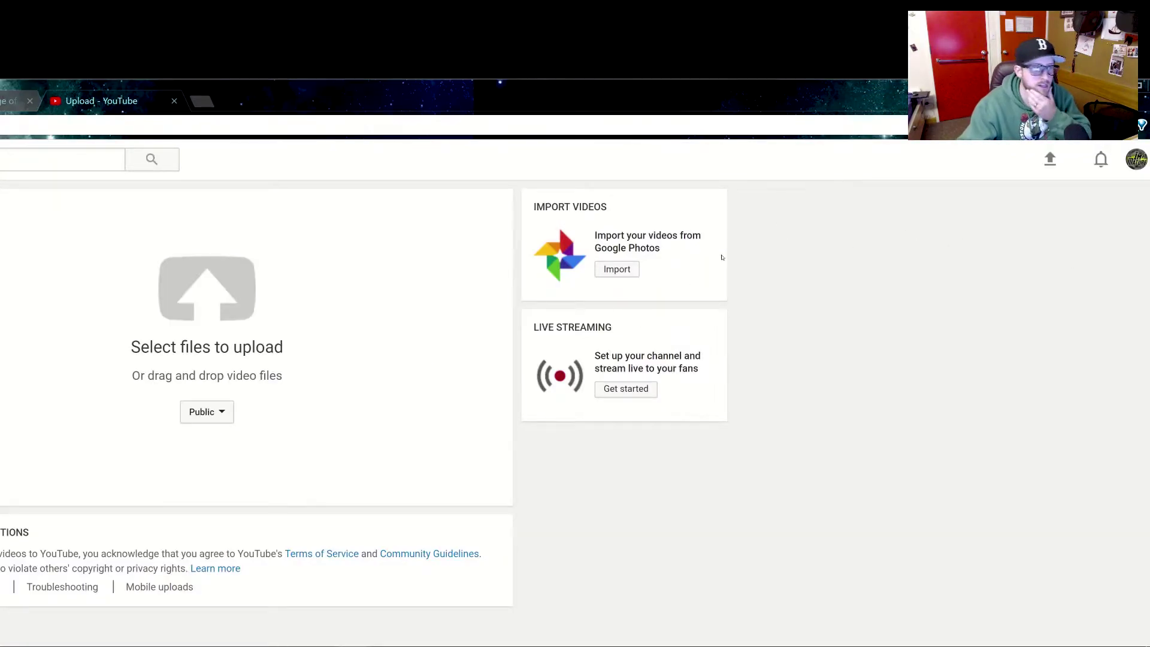
{"action": "double_click", "coordinate": [520, 90]}
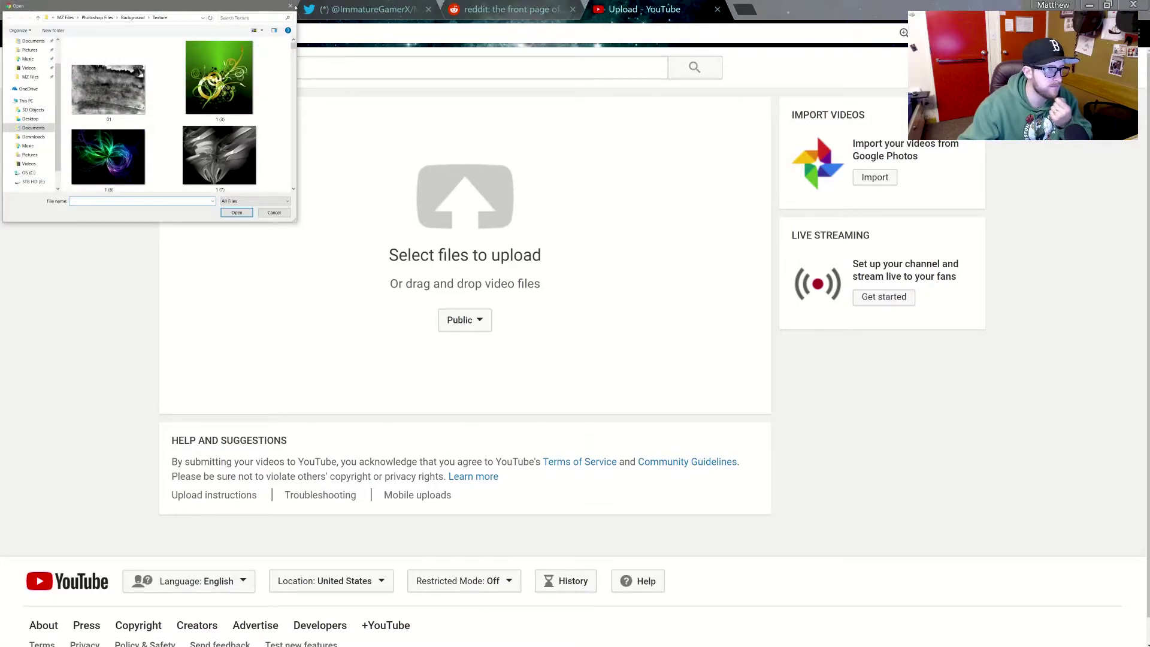
{"action": "left_click", "coordinate": [291, 7]}
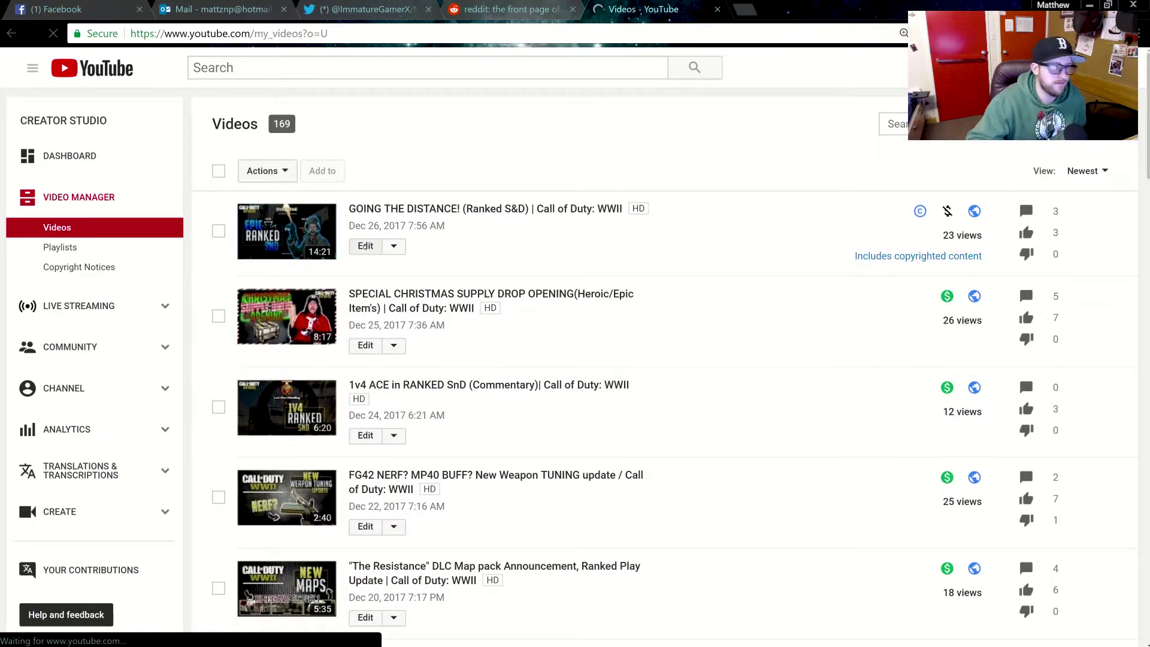
Open the edit page of the video "GOING THE DISTANCE! (Ranked S&D)" and examine its thumbnails, description and tags
{"action": "left_click", "coordinate": [365, 246]}
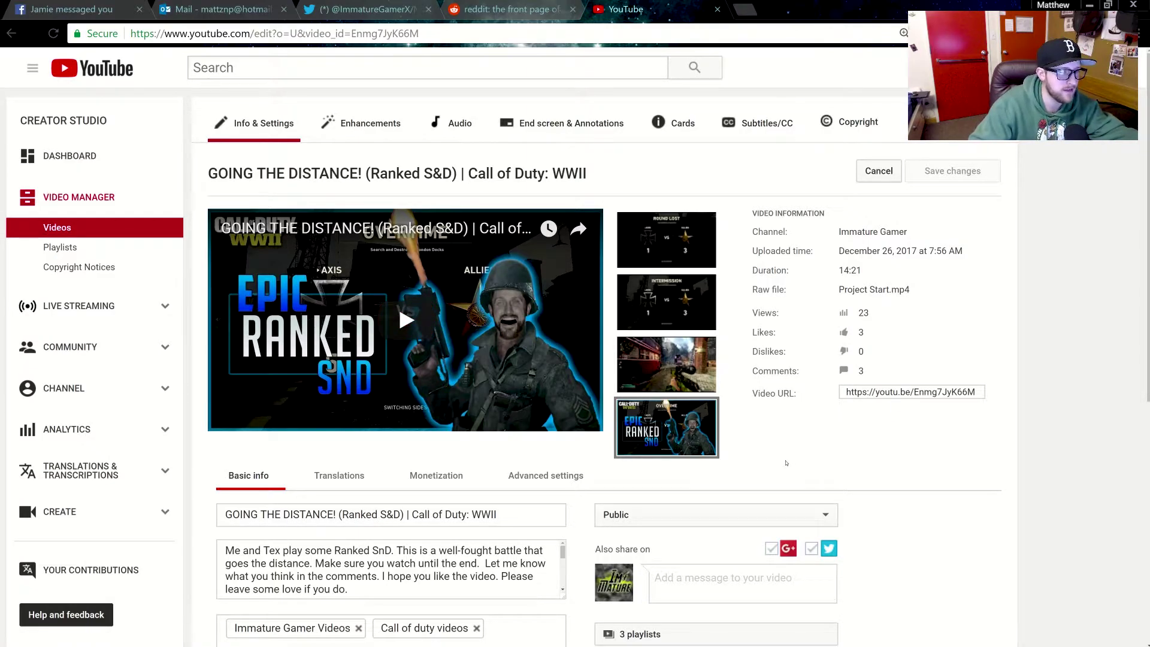
{"action": "scroll", "coordinate": [758, 444], "scroll_direction": "down", "scroll_amount": 1}
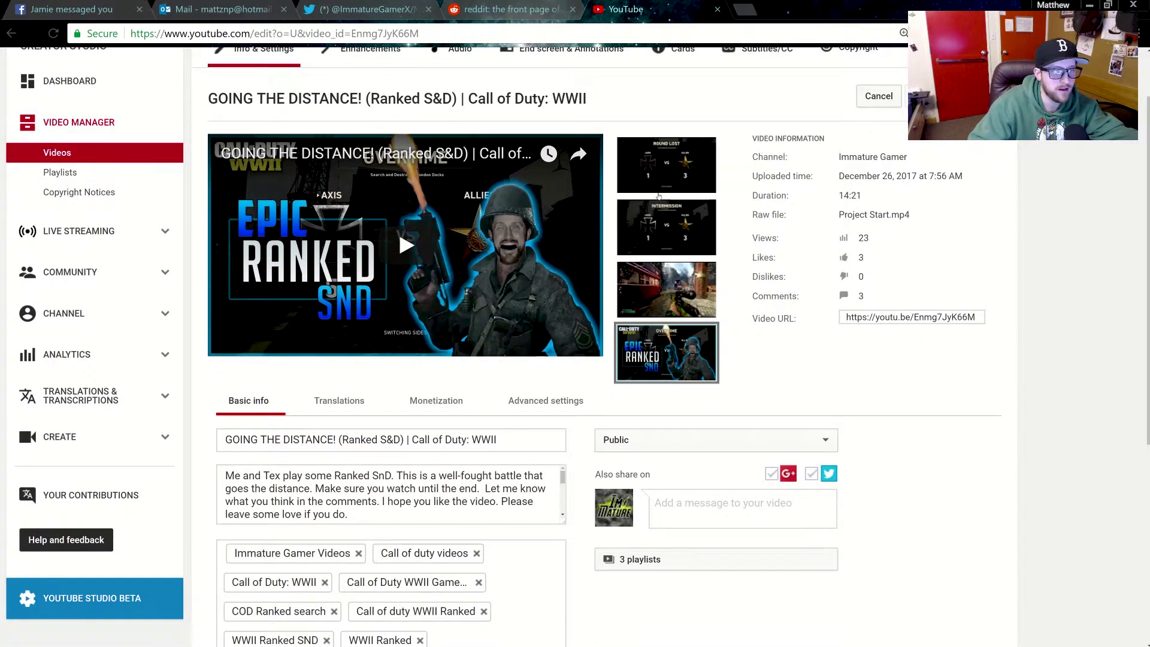
{"action": "mouse_move", "coordinate": [653, 228]}
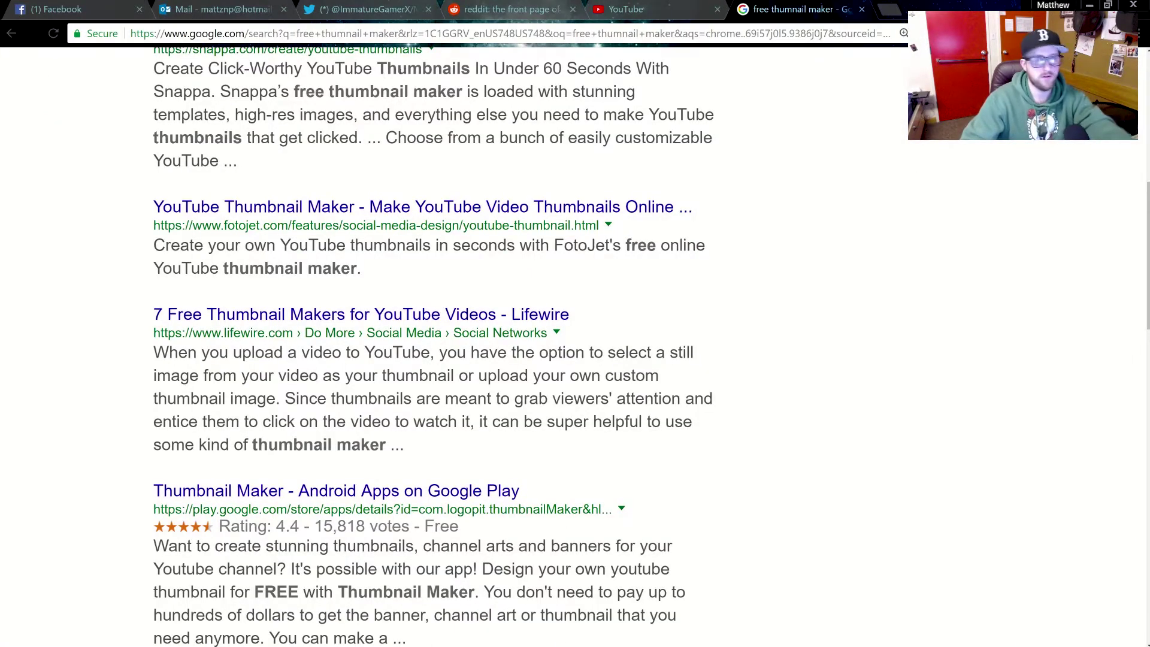
Open Canva's YouTube thumbnail maker from the free thumbnail maker search results and start designing a thumbnail
{"action": "scroll", "coordinate": [267, 174], "scroll_direction": "up", "scroll_amount": 5}
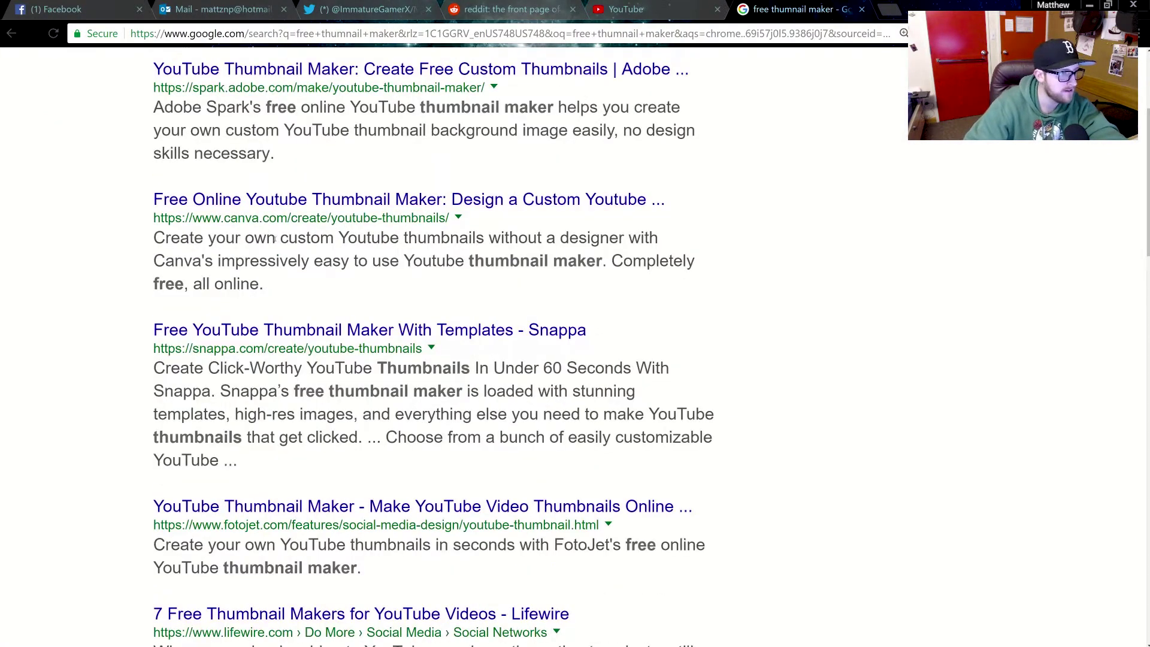
{"action": "scroll", "coordinate": [266, 174], "scroll_direction": "up", "scroll_amount": 3}
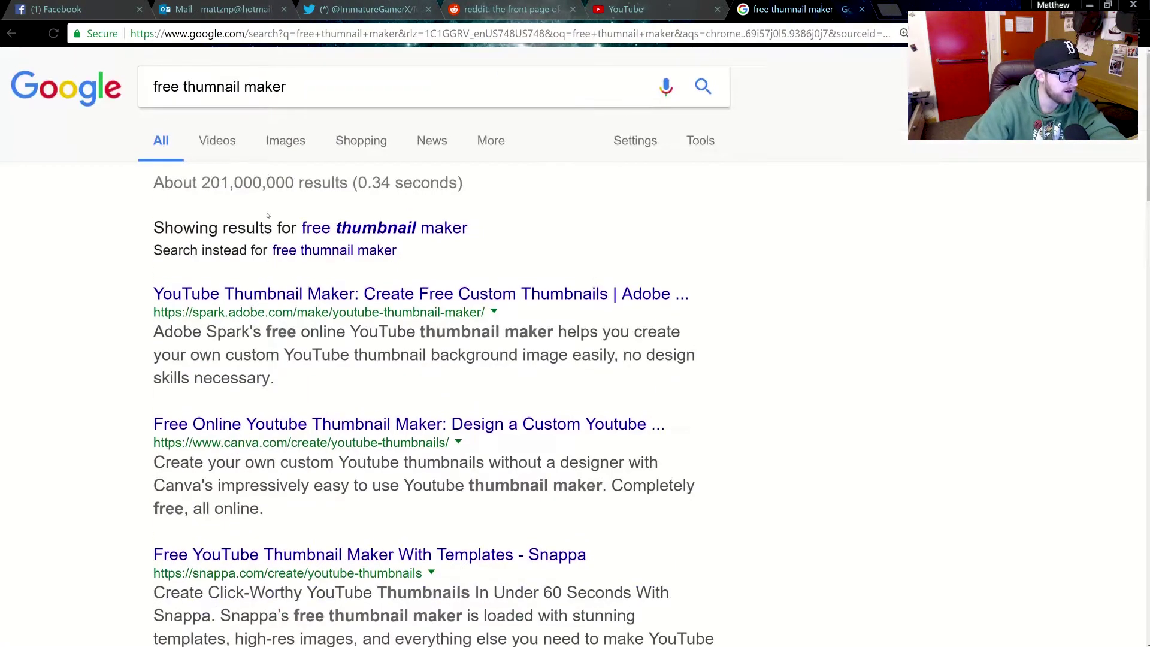
{"action": "left_click", "coordinate": [291, 421]}
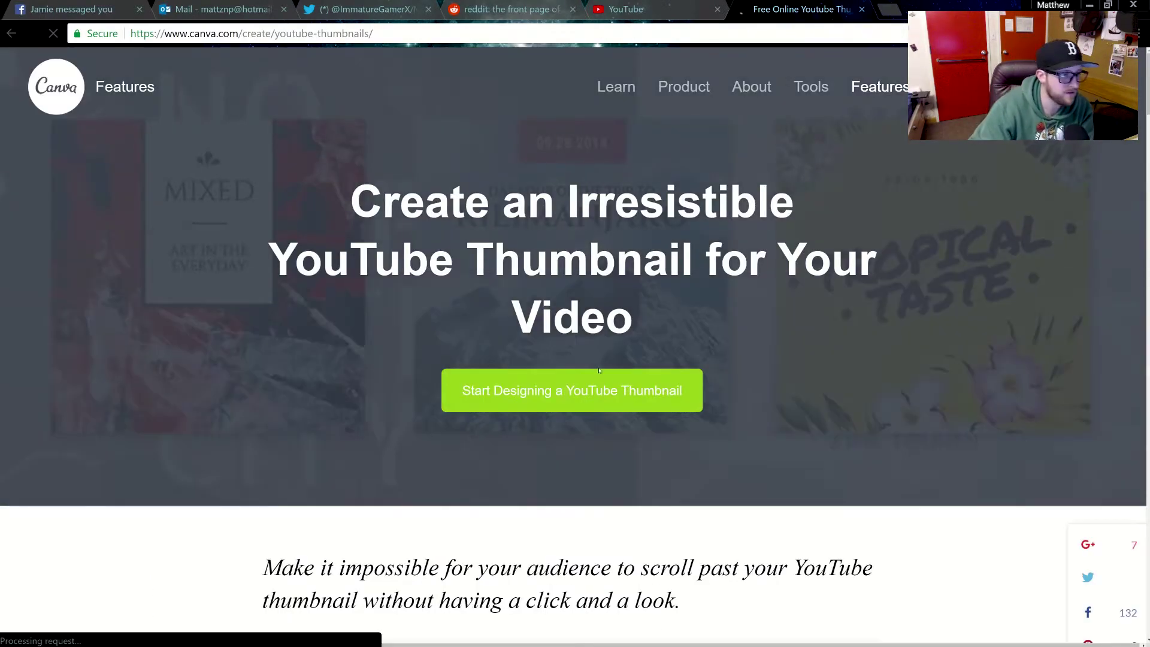
{"action": "left_click", "coordinate": [624, 381]}
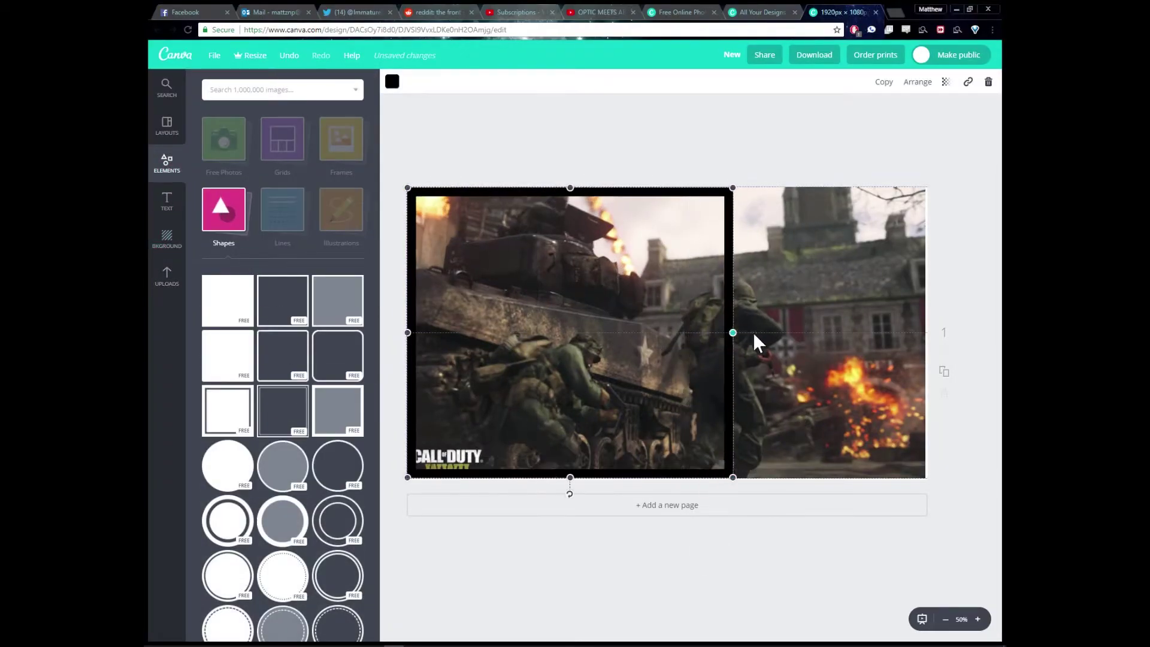
Stretch the black frame to the full width of the Call of Duty background image and colour it yellow
{"action": "left_click_drag", "start_coordinate": [755, 342], "coordinate": [926, 333]}
{"action": "left_click", "coordinate": [392, 81]}
{"action": "left_click", "coordinate": [437, 174]}
Add a grey rectangle, tilt it over the image's upper-left area and make it semi-transparent
{"action": "left_click", "coordinate": [282, 299]}
{"action": "left_click", "coordinate": [392, 82]}
{"action": "left_click", "coordinate": [424, 226]}
{"action": "left_click_drag", "start_coordinate": [667, 195], "coordinate": [667, 398]}
{"action": "left_click_drag", "start_coordinate": [629, 434], "coordinate": [631, 272]}
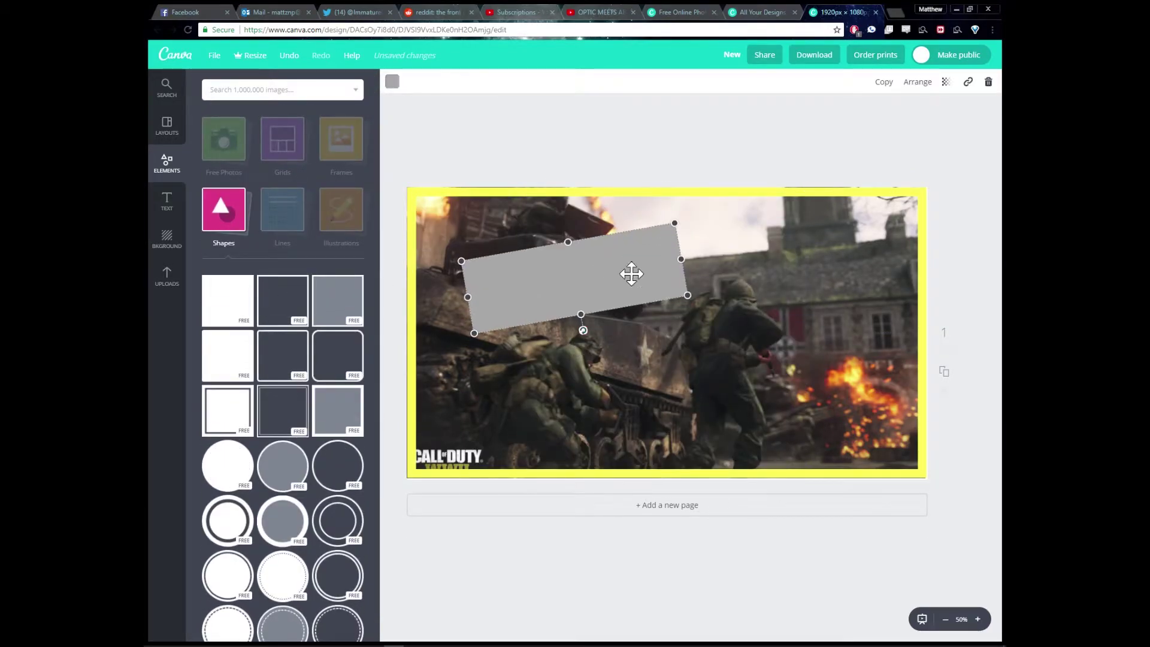
{"action": "left_click", "coordinate": [945, 82]}
Add a heading reading "Call of Duty" and colour its text yellow
{"action": "left_click", "coordinate": [166, 201]}
{"action": "left_click", "coordinate": [283, 149]}
{"action": "type", "text": "Call of Duty"}
{"action": "left_click", "coordinate": [534, 81]}
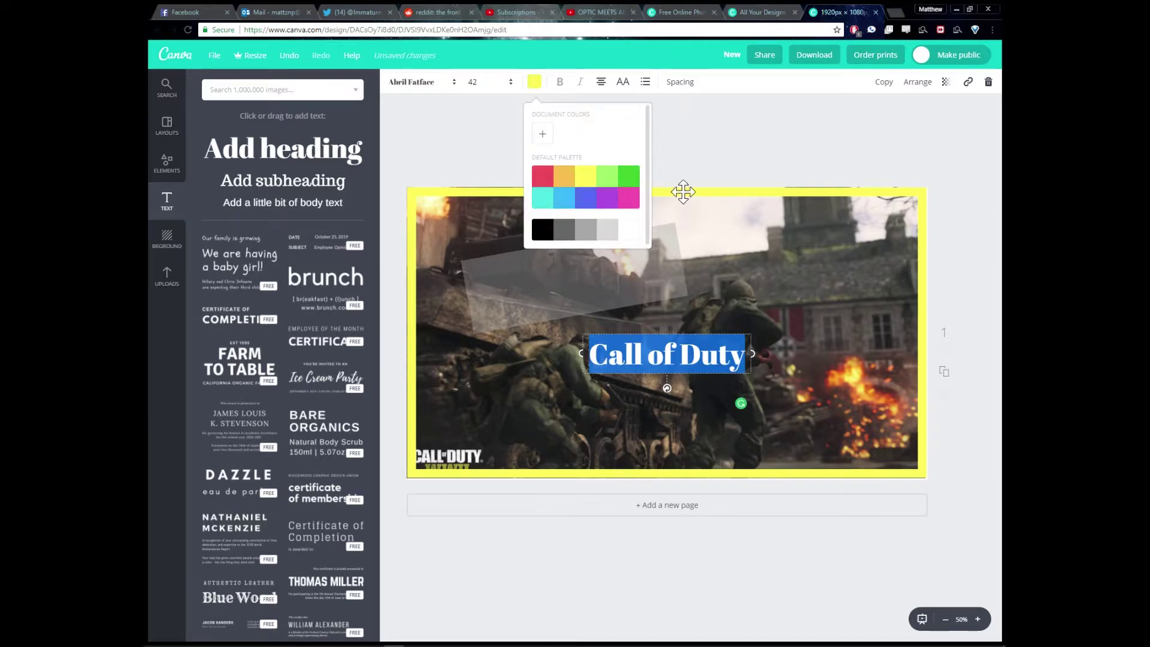
{"action": "left_click", "coordinate": [542, 135]}
Move the "Call of Duty" heading onto the translucent rectangle, tilt it to match and set its font size to 56
{"action": "left_click_drag", "start_coordinate": [667, 352], "coordinate": [569, 264]}
{"action": "left_click_drag", "start_coordinate": [569, 297], "coordinate": [576, 289]}
{"action": "left_click", "coordinate": [488, 82]}
{"action": "type", "text": "56"}
{"action": "key", "text": "Return"}
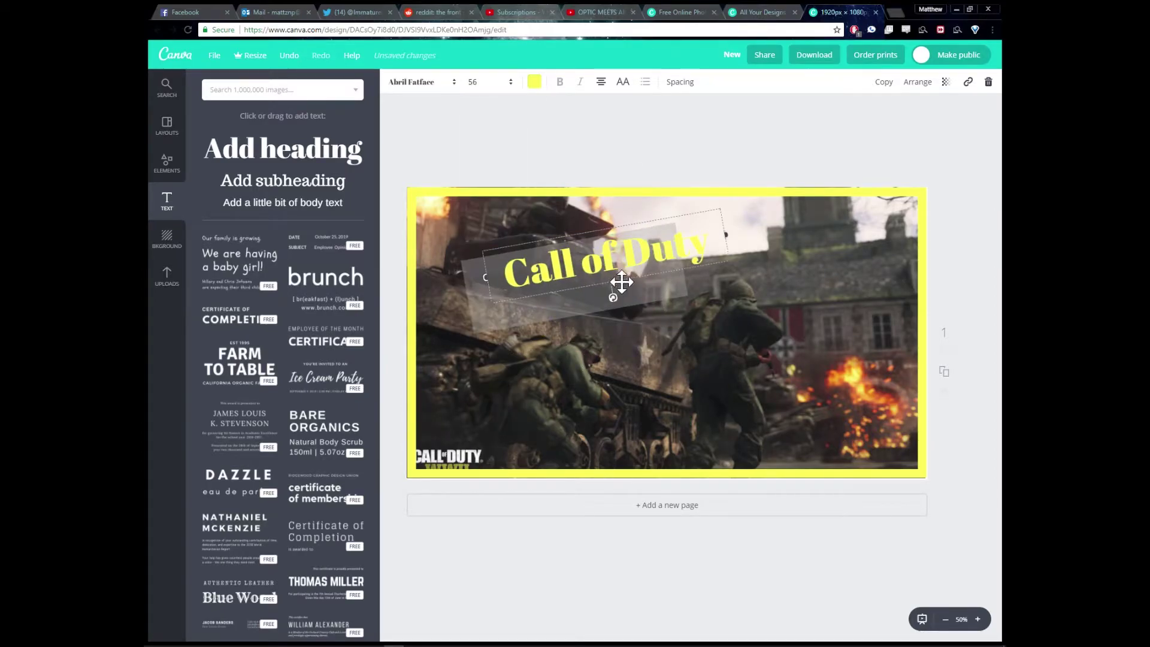
Duplicate the heading, give the copy a script font and change its text to "Gameplay" beneath "Call of Duty"
{"action": "left_click", "coordinate": [884, 82]}
{"action": "left_click", "coordinate": [419, 81]}
{"action": "left_click", "coordinate": [455, 252]}
{"action": "double_click", "coordinate": [572, 292]}
{"action": "type", "text": "Gameplay"}
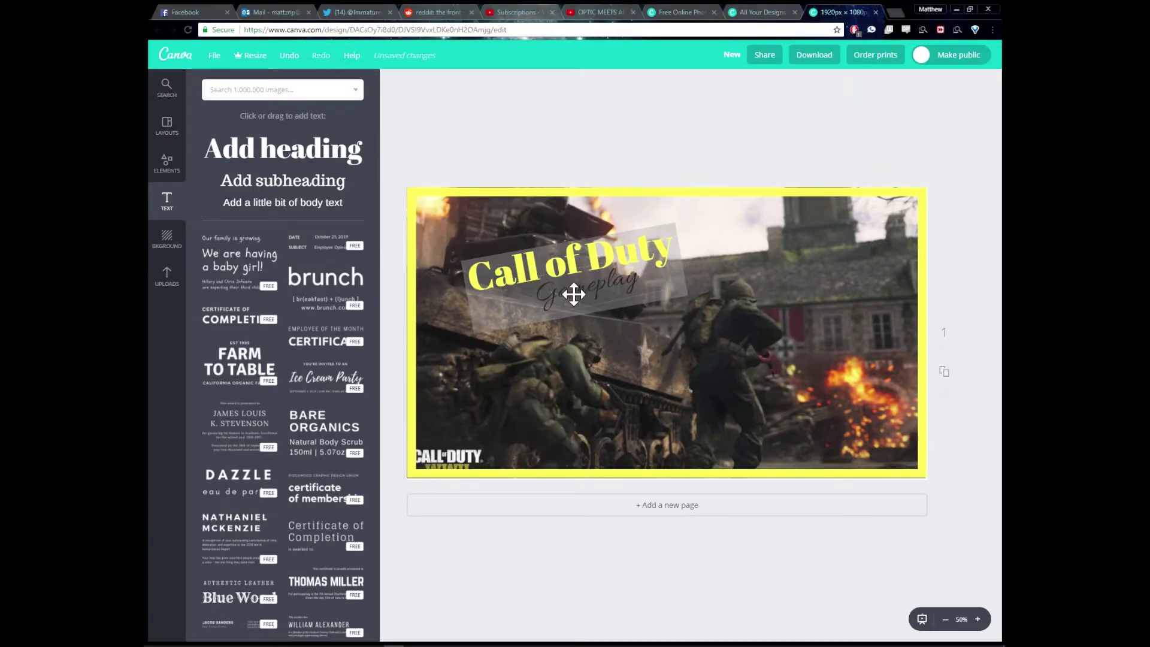
Colour the "Gameplay" script text white
{"action": "left_click", "coordinate": [534, 82]}
{"action": "left_click", "coordinate": [616, 226]}
{"action": "left_click", "coordinate": [557, 357]}
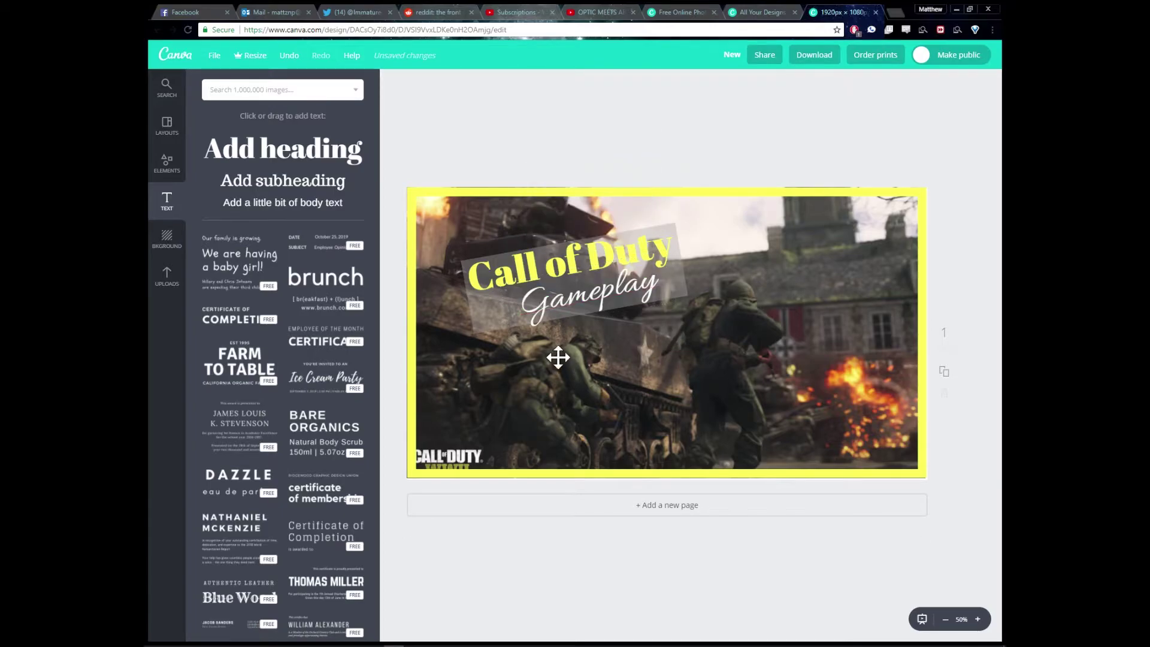
Search the image library for "gun" and browse the offered pictures for the thumbnail
{"action": "left_click", "coordinate": [180, 277]}
{"action": "left_click", "coordinate": [167, 162]}
{"action": "left_click", "coordinate": [269, 89]}
{"action": "type", "text": "gun"}
{"action": "key", "text": "Return"}
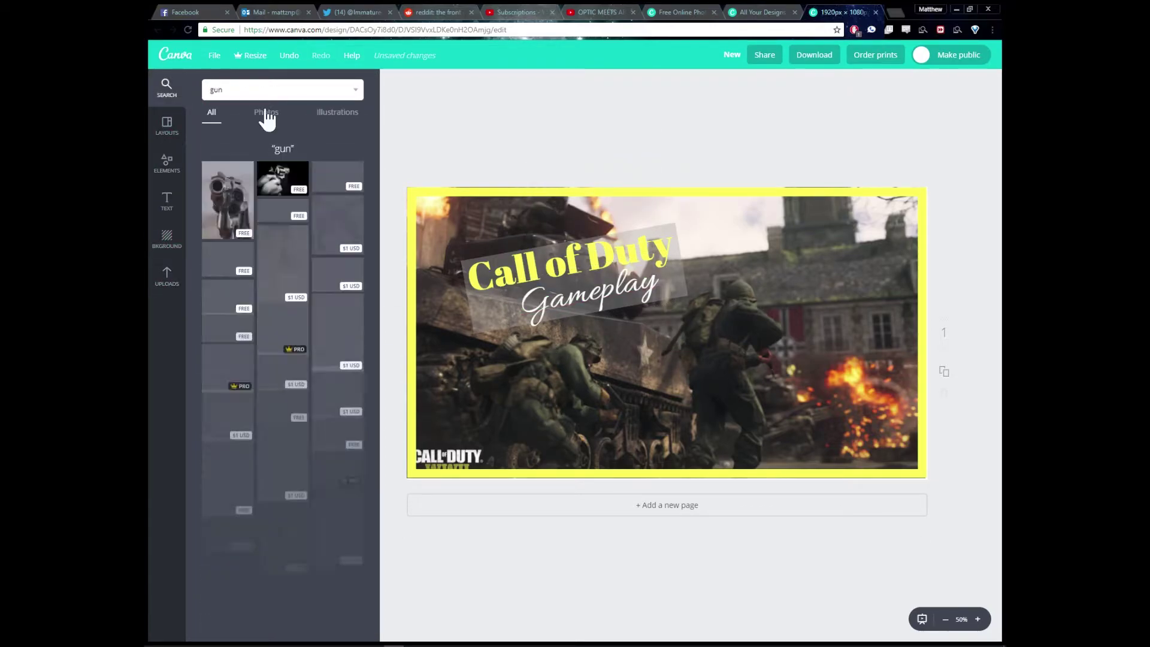
{"action": "left_click", "coordinate": [233, 428]}
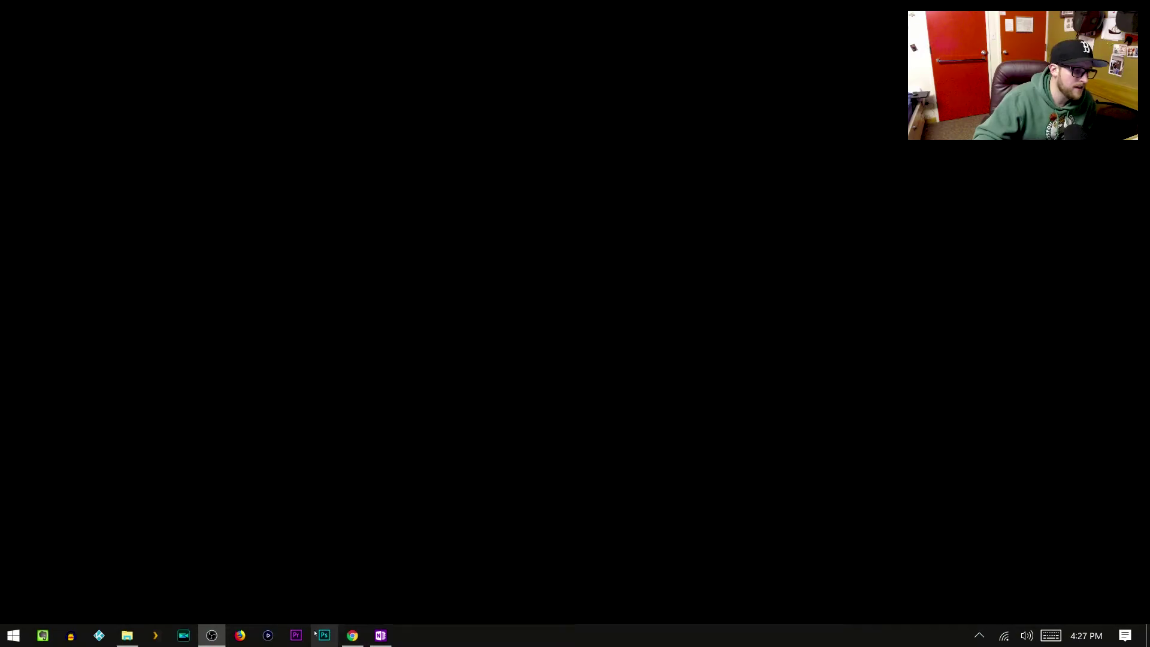
Switch to Chrome and examine the custom thumbnail on the "GOING THE DISTANCE!" video's YouTube edit page
{"action": "left_click", "coordinate": [350, 636]}
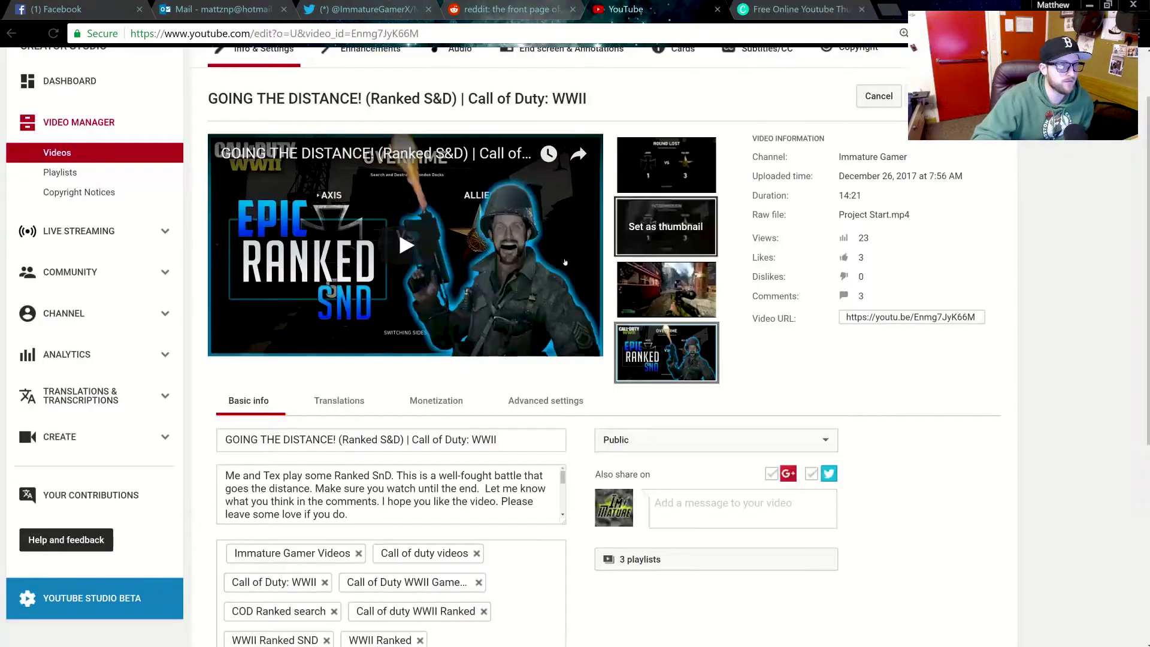
{"action": "scroll", "coordinate": [175, 85], "scroll_direction": "up", "scroll_amount": 3}
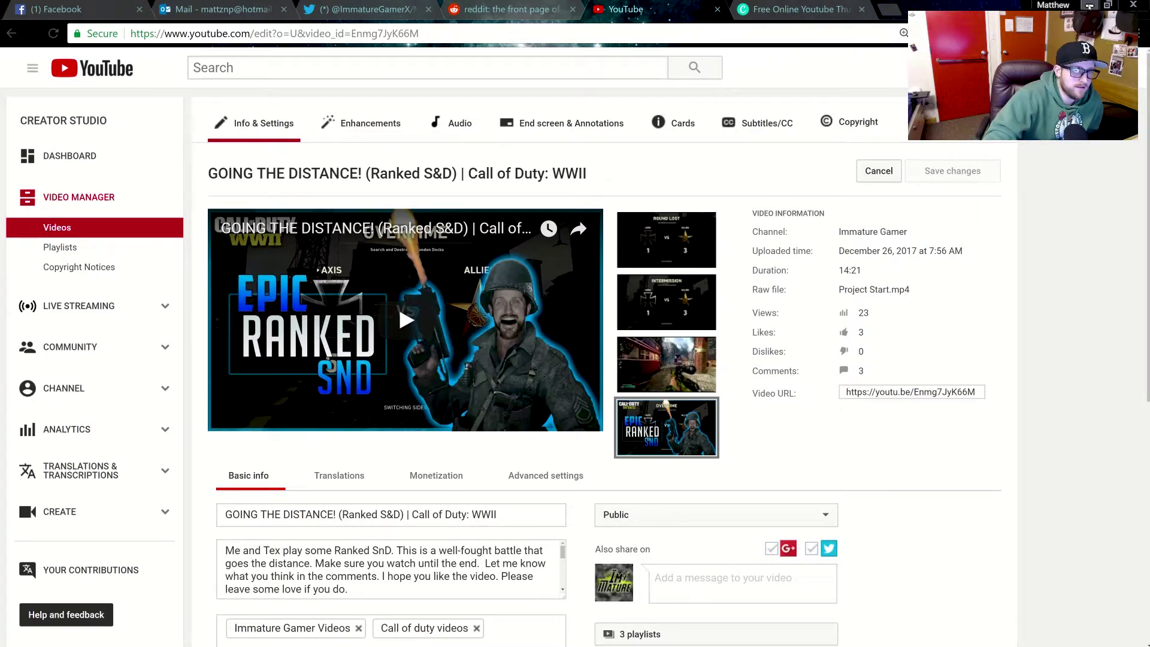
{"action": "key", "text": "super+d"}
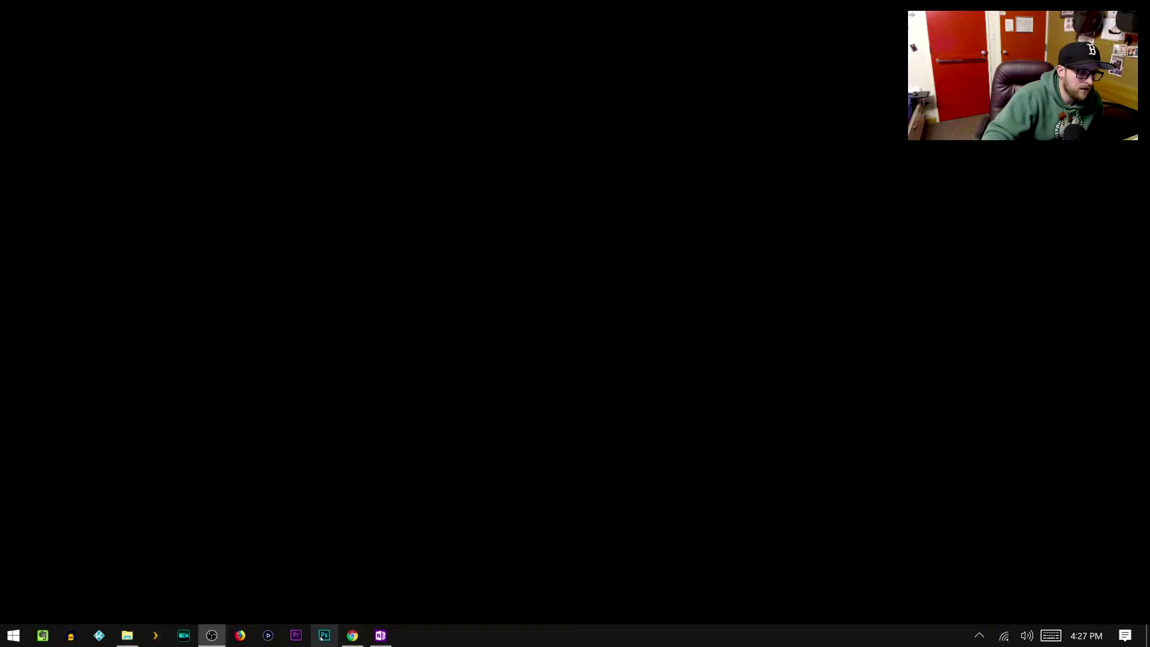
Open a recent thumbnail file in Photoshop, examine the "Jet Packer Challenge" design, and minimise the window
{"action": "right_click", "coordinate": [324, 636]}
{"action": "left_click", "coordinate": [307, 282]}
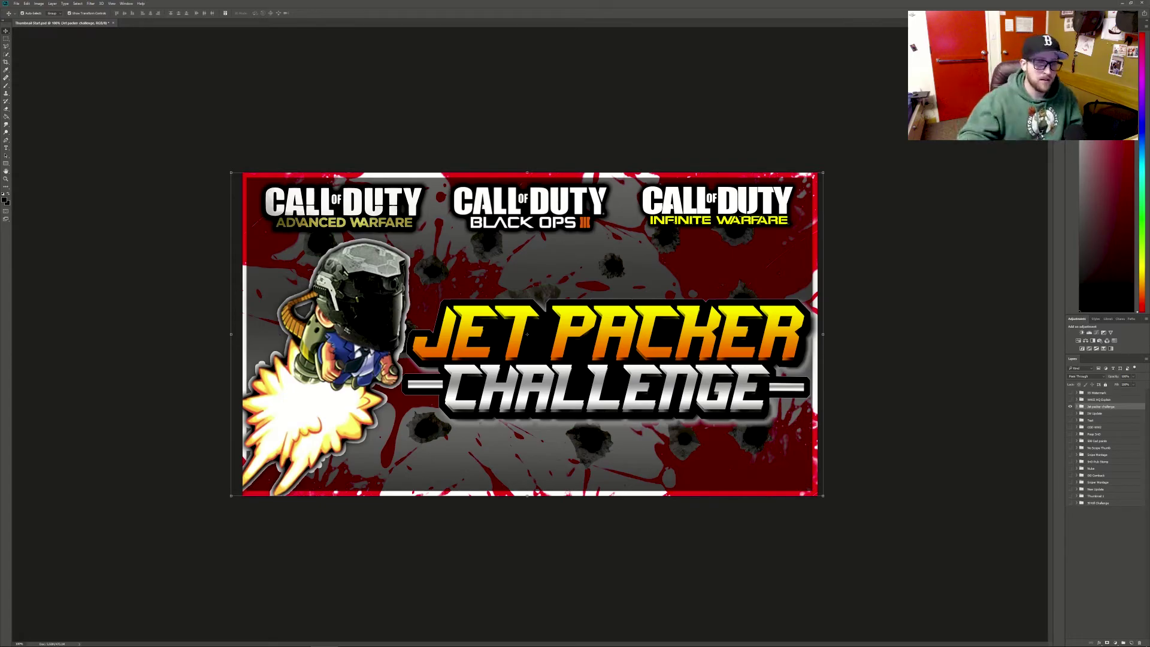
{"action": "left_click", "coordinate": [1123, 4]}
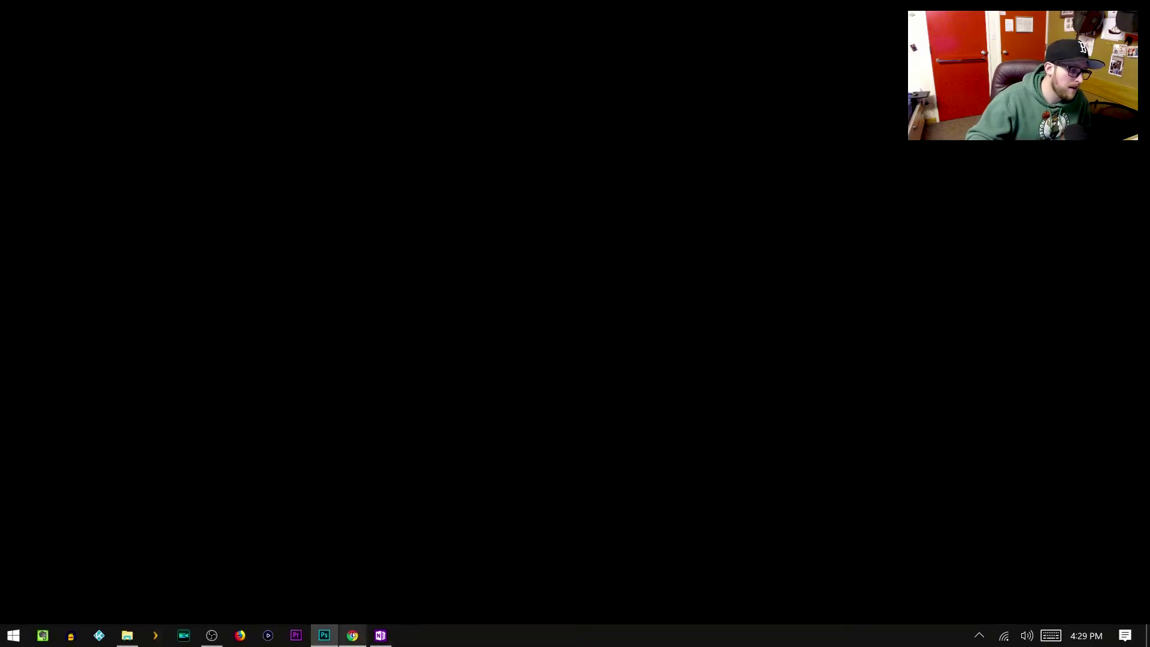
Return to the YouTube edit page in Chrome and review the video's title, description and tags
{"action": "left_click", "coordinate": [353, 635]}
{"action": "scroll", "coordinate": [354, 441], "scroll_direction": "down", "scroll_amount": 2}
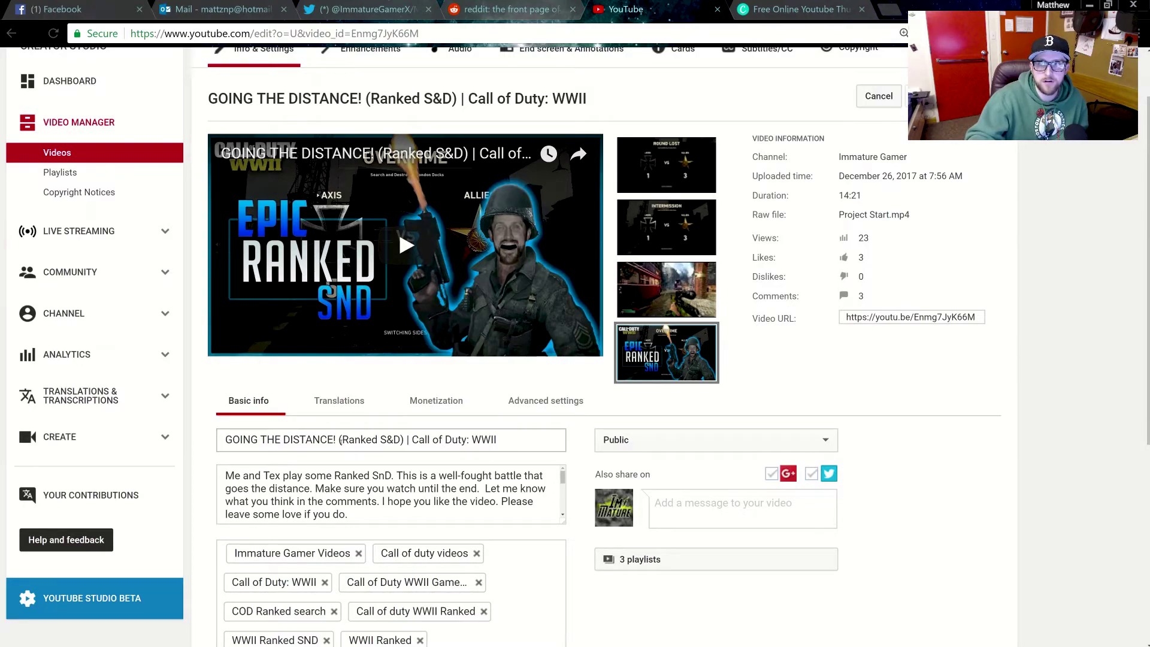
{"action": "scroll", "coordinate": [435, 448], "scroll_direction": "down", "scroll_amount": 1}
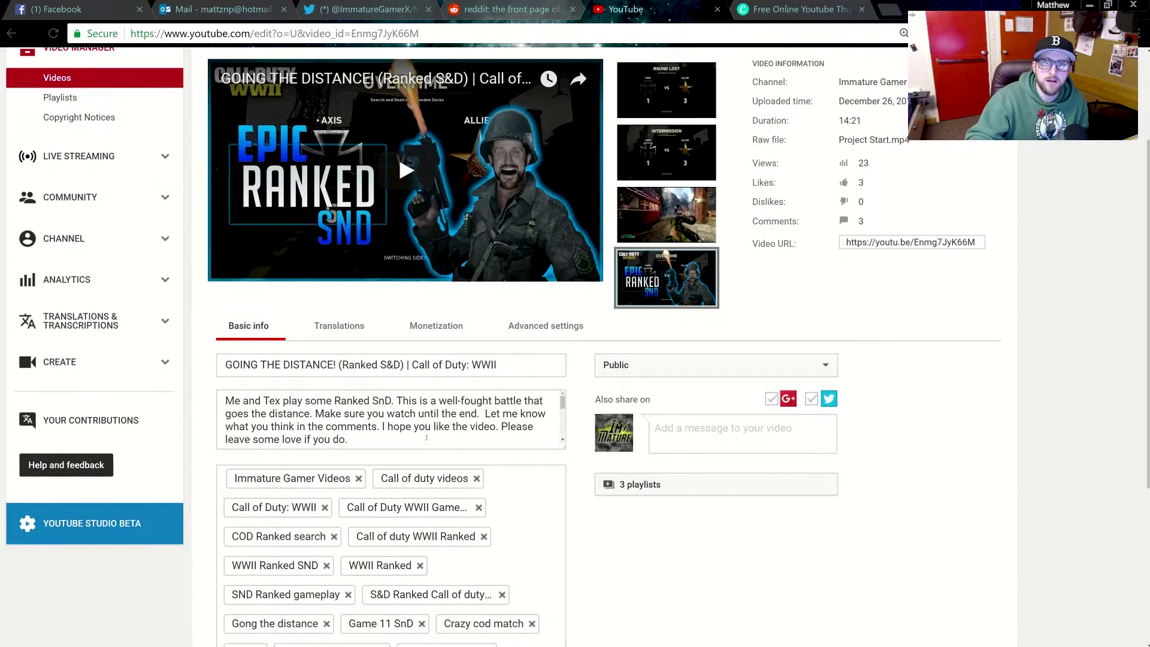
{"action": "scroll", "coordinate": [340, 493], "scroll_direction": "down", "scroll_amount": 1}
{"action": "scroll", "coordinate": [340, 418], "scroll_direction": "down", "scroll_amount": 1}
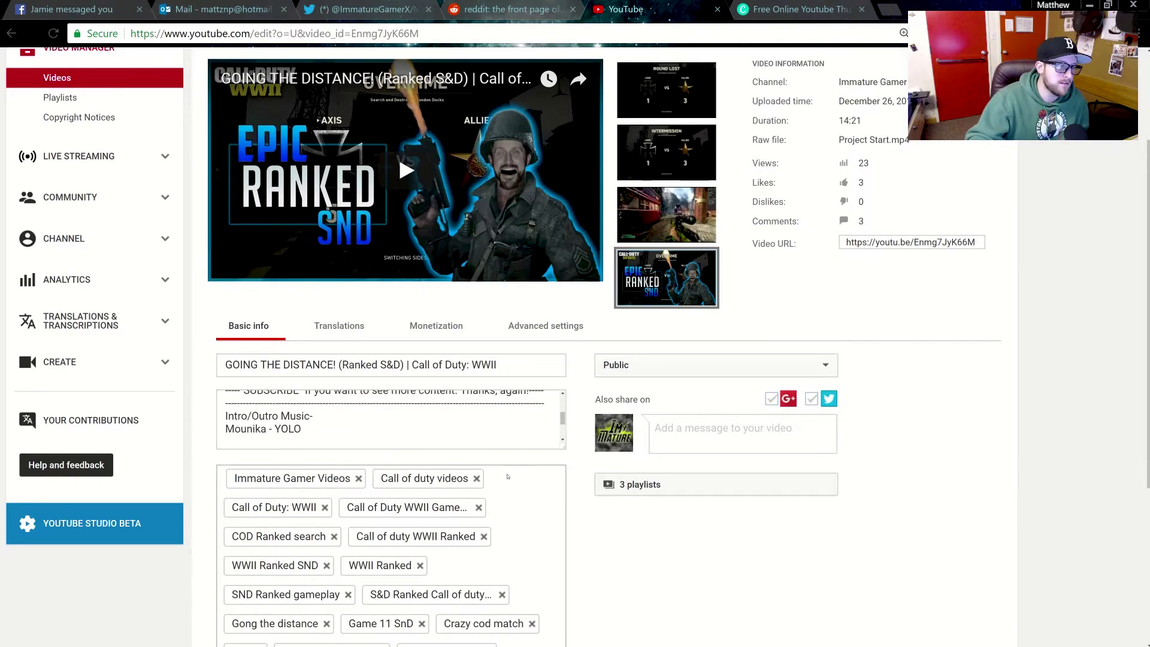
{"action": "scroll", "coordinate": [450, 514], "scroll_direction": "down", "scroll_amount": 2}
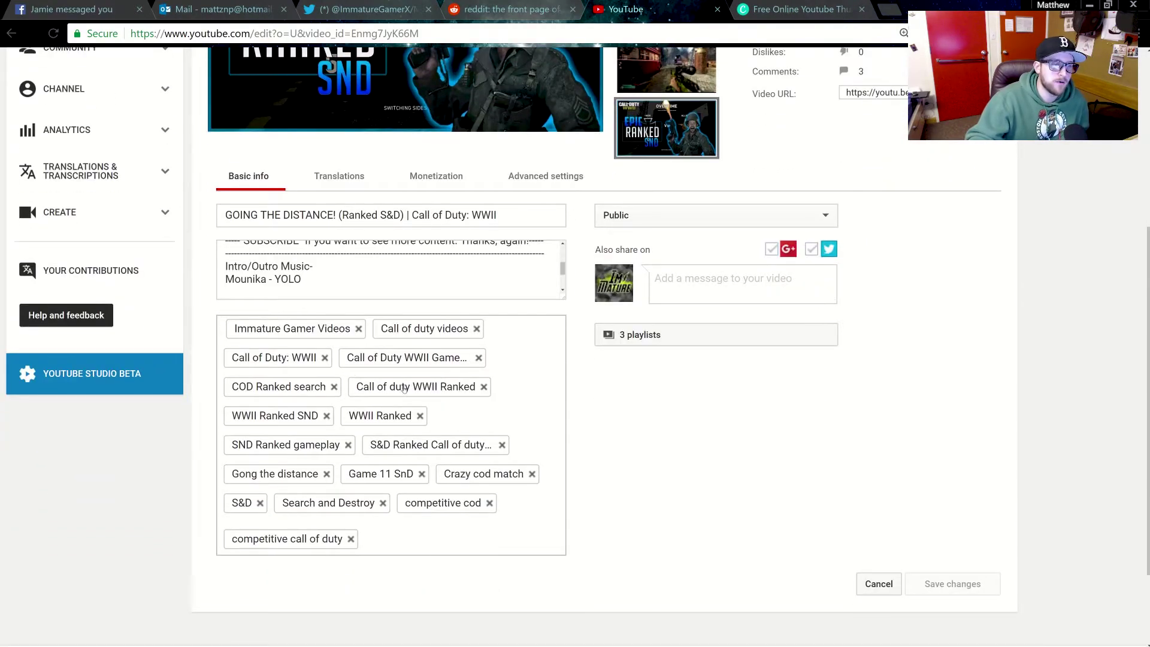
Open keywordtool.io in place of the Canva thumbnail page
{"action": "left_click", "coordinate": [819, 6]}
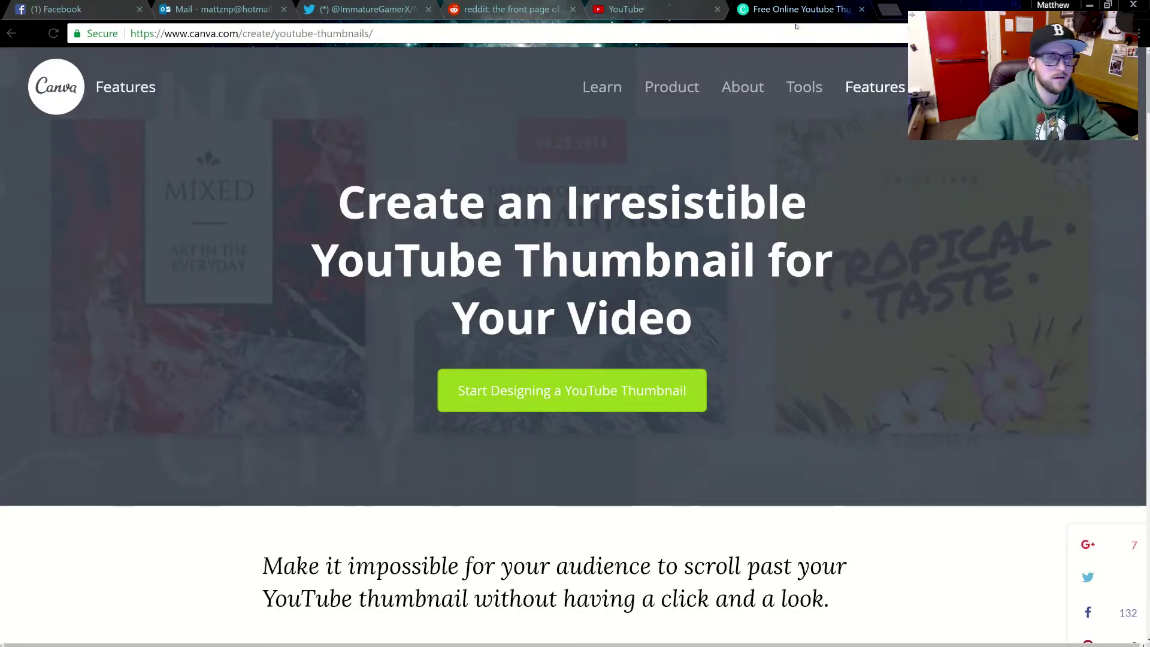
{"action": "left_click", "coordinate": [774, 31]}
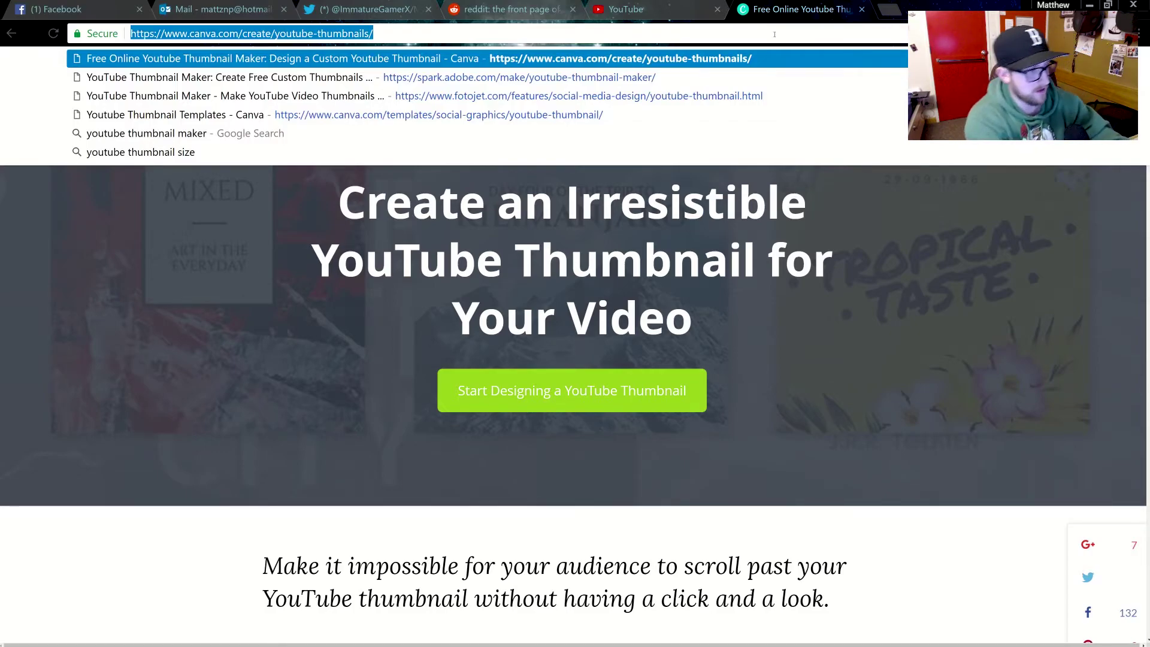
{"action": "type", "text": "you"}
{"action": "key", "text": "ctrl+a"}
{"action": "type", "text": "keywordtool.io"}
{"action": "key", "text": "Return"}
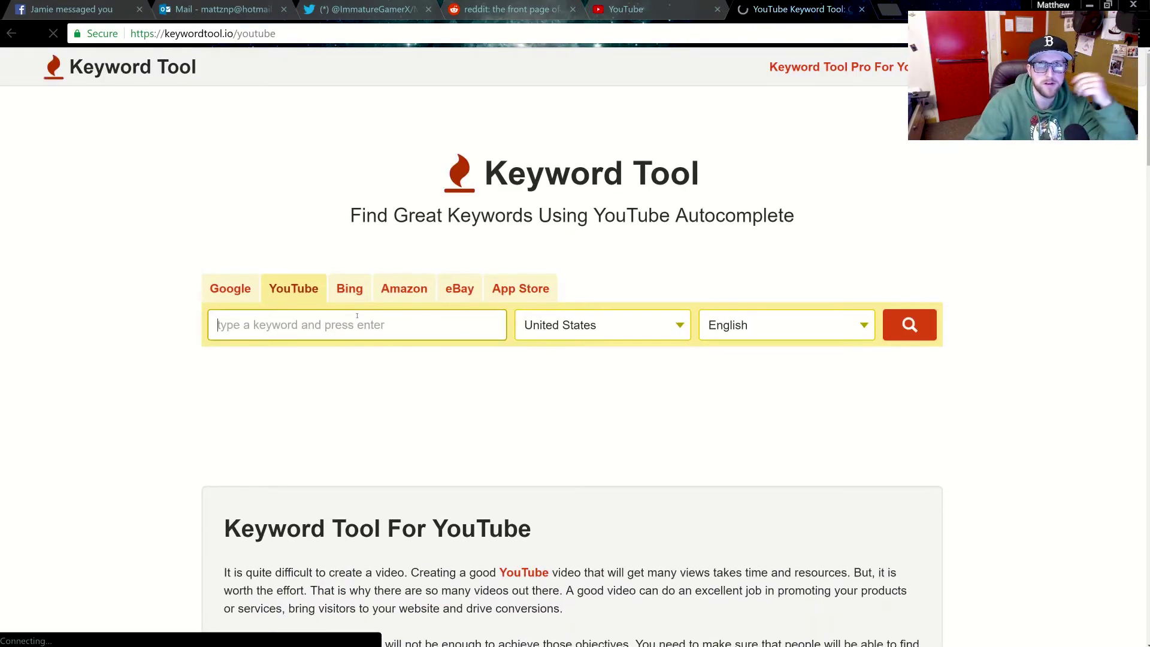
Search YouTube keywords for "call of duty", close the sharing pop-up and select the "call of duty world war 2" suggestion
{"action": "left_click", "coordinate": [365, 328]}
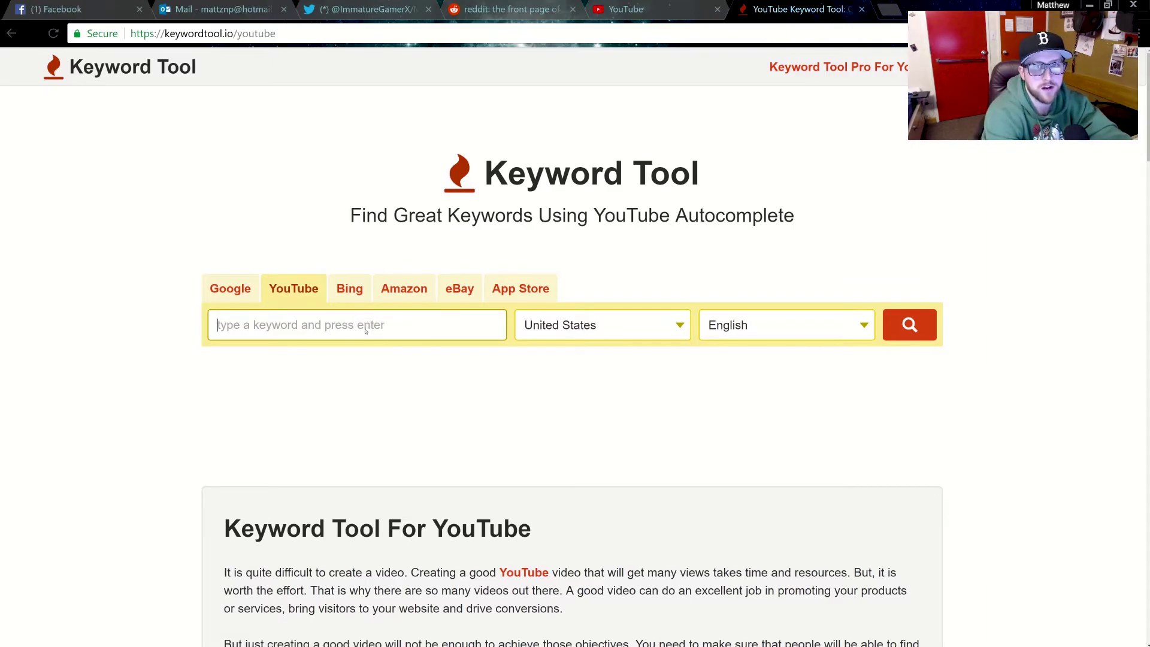
{"action": "type", "text": "call of duty"}
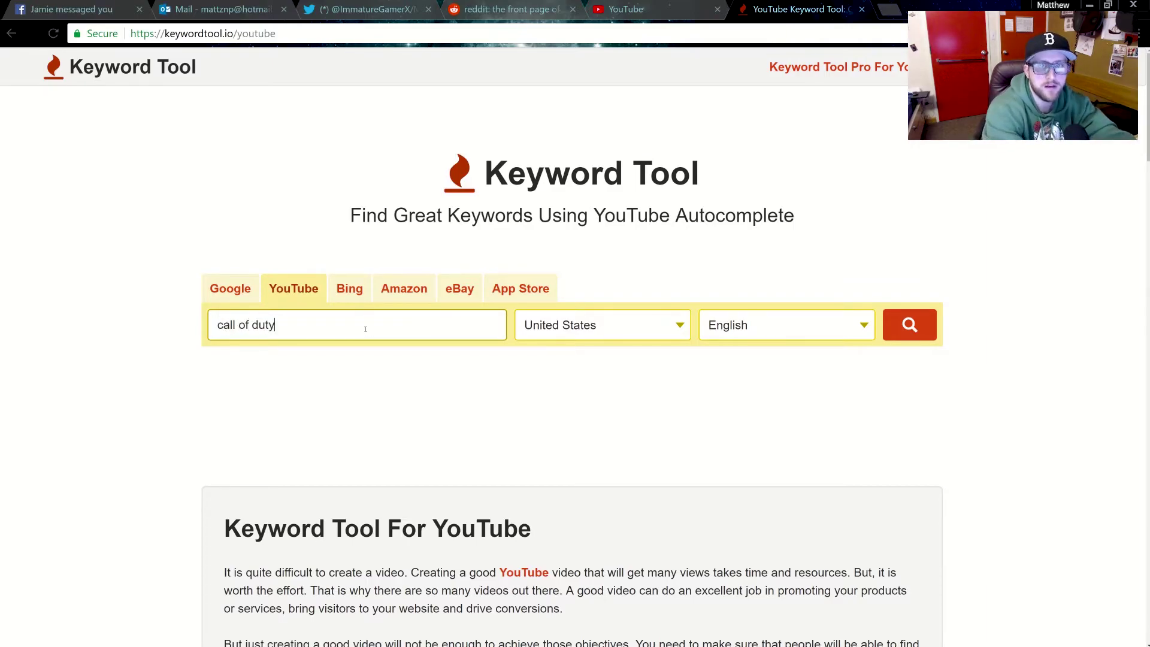
{"action": "key", "text": "Return"}
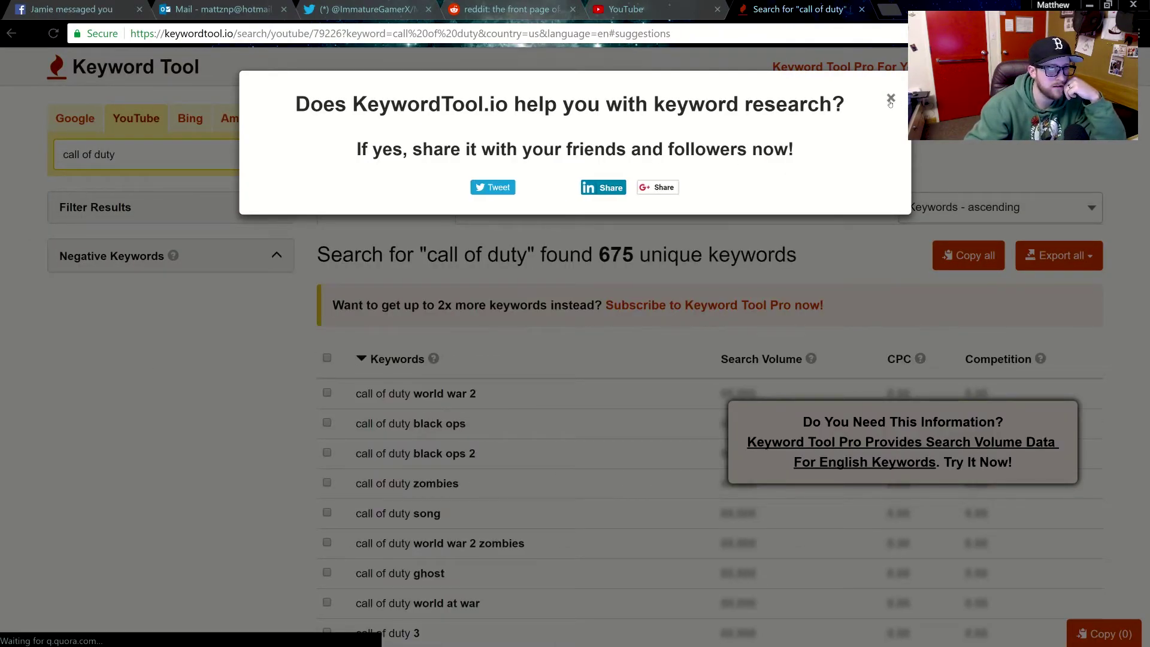
{"action": "left_click", "coordinate": [590, 303]}
{"action": "left_click", "coordinate": [324, 393]}
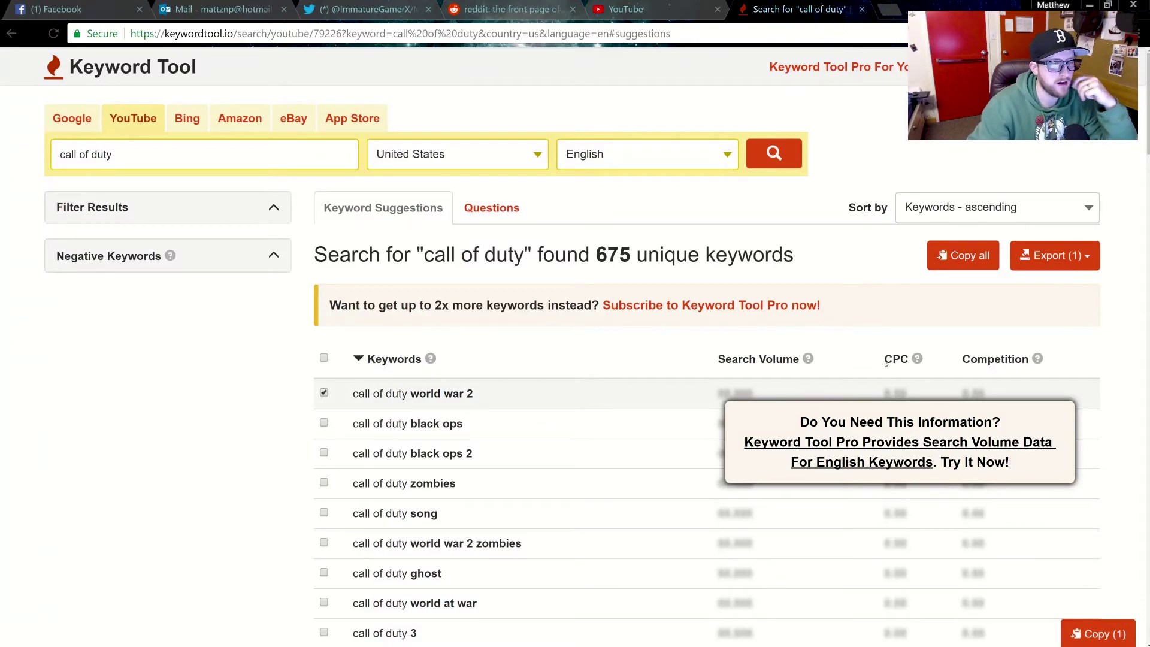
Go back to the YouTube video's edit page and open the channel's Analytics overview
{"action": "left_click", "coordinate": [623, 9]}
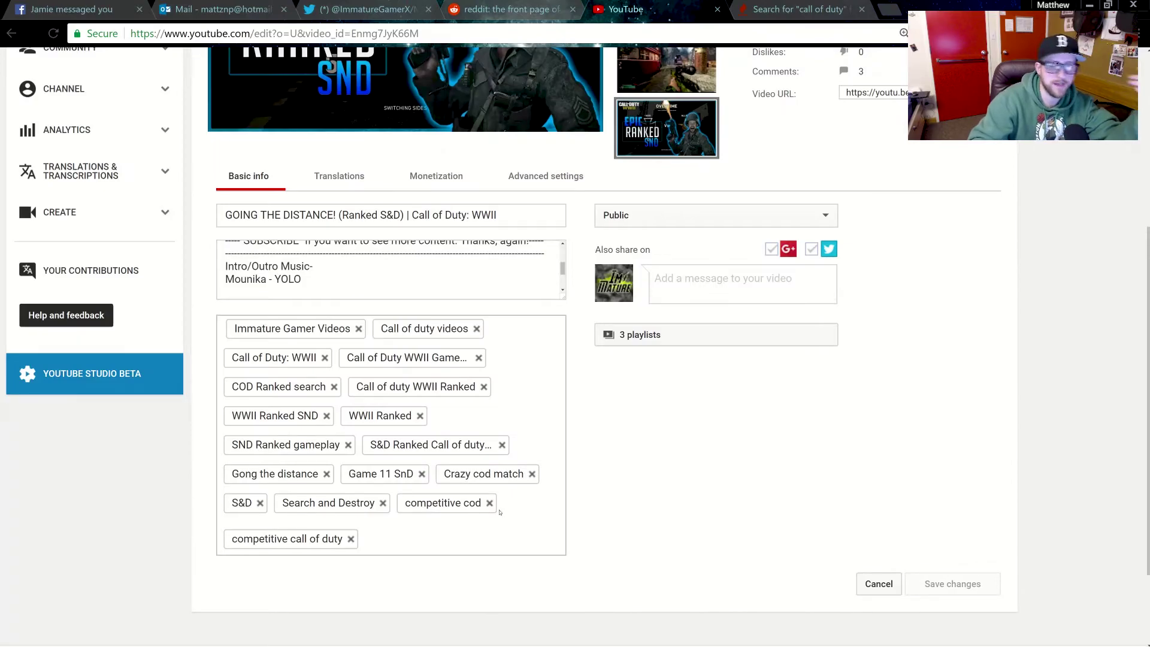
{"action": "scroll", "coordinate": [425, 424], "scroll_direction": "up", "scroll_amount": 5}
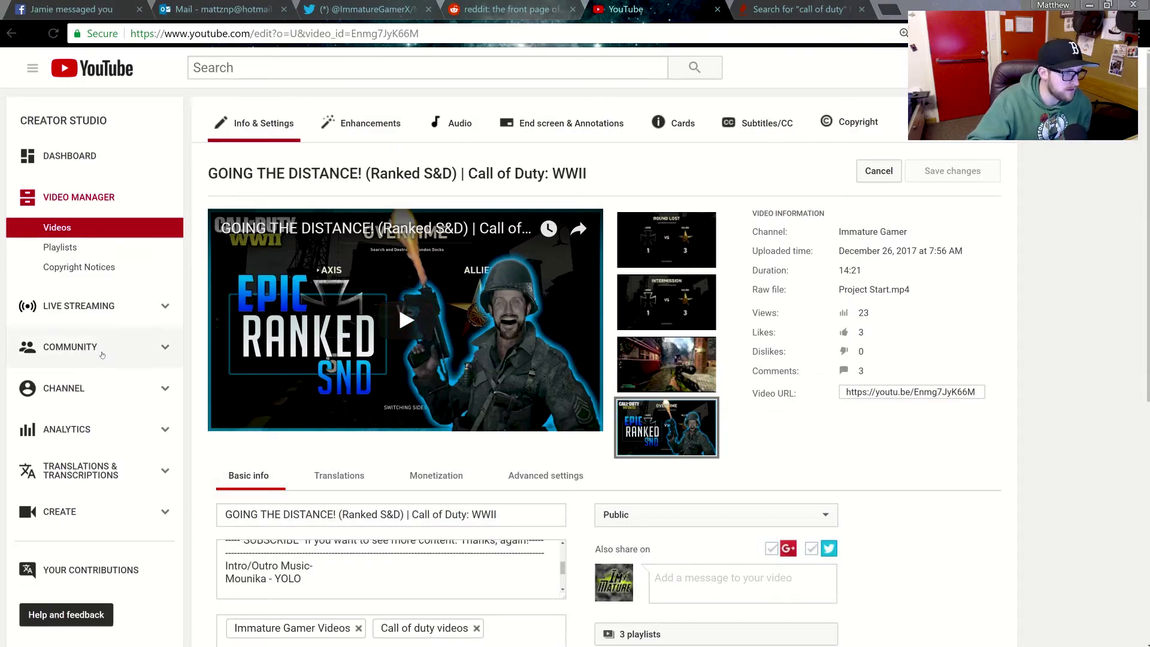
{"action": "left_click", "coordinate": [90, 400]}
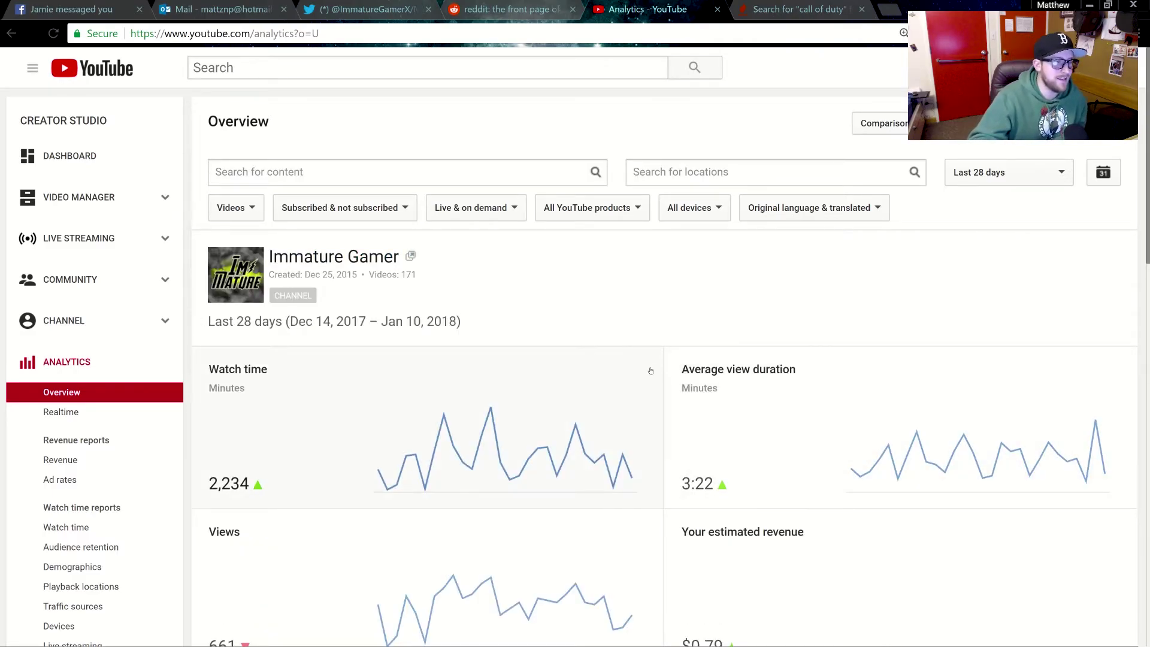
{"action": "scroll", "coordinate": [795, 194], "scroll_direction": "down", "scroll_amount": 1}
{"action": "scroll", "coordinate": [796, 194], "scroll_direction": "up", "scroll_amount": 1}
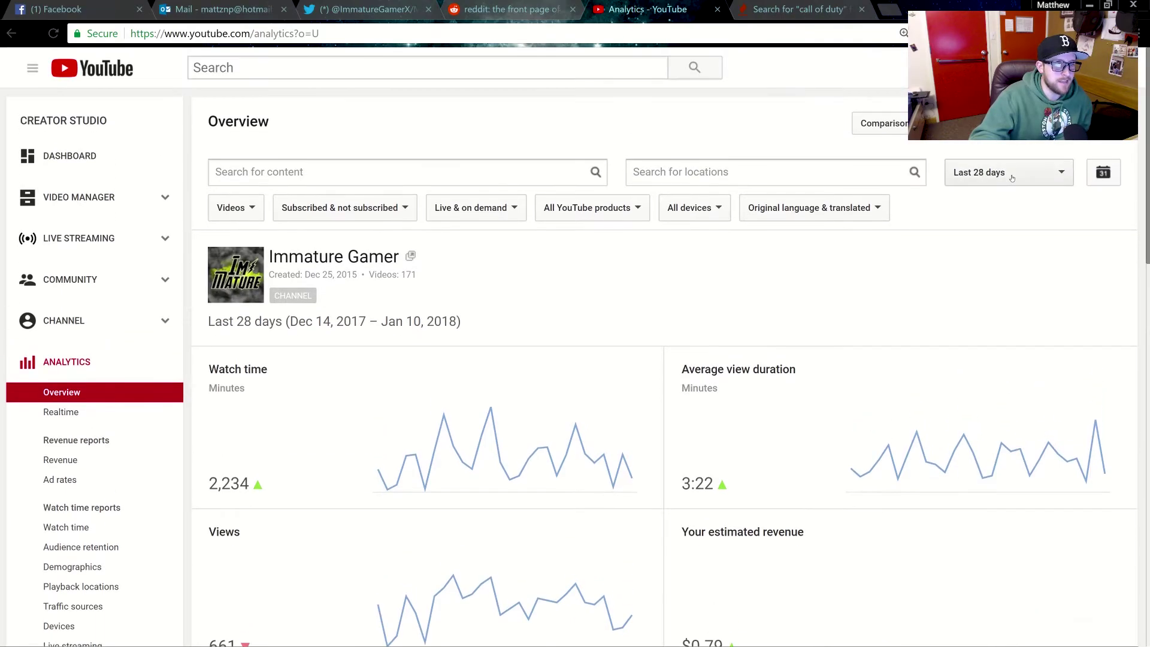
Open the channel's Revenue report and examine the revenue chart and the available date ranges
{"action": "left_click", "coordinate": [1013, 173]}
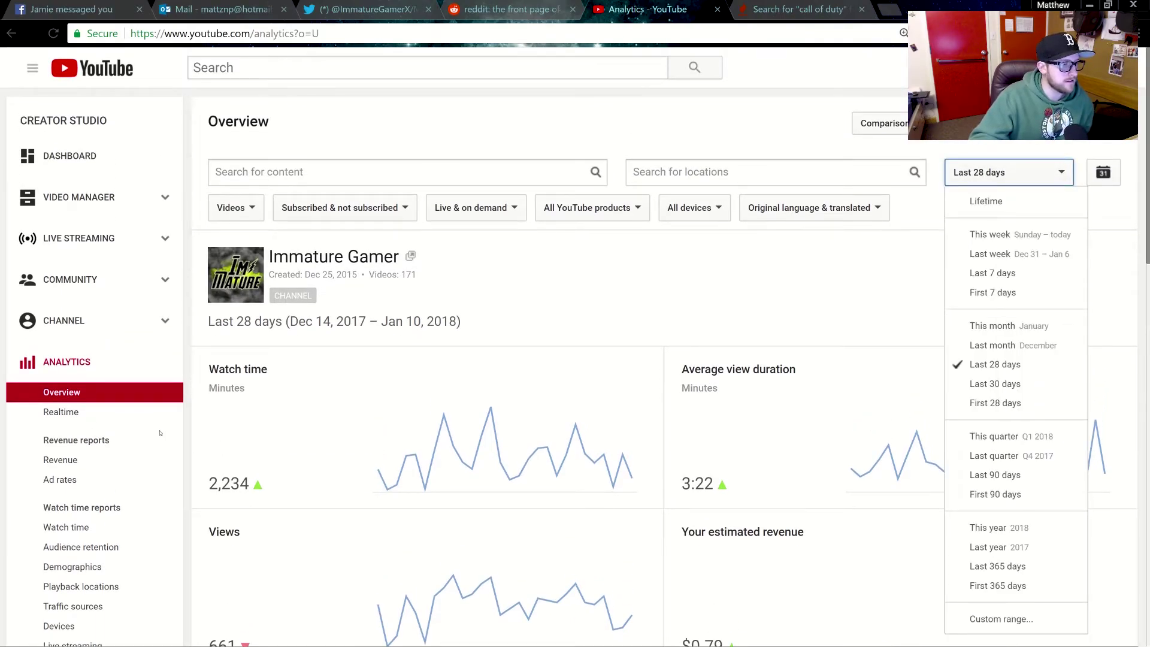
{"action": "left_click", "coordinate": [68, 459]}
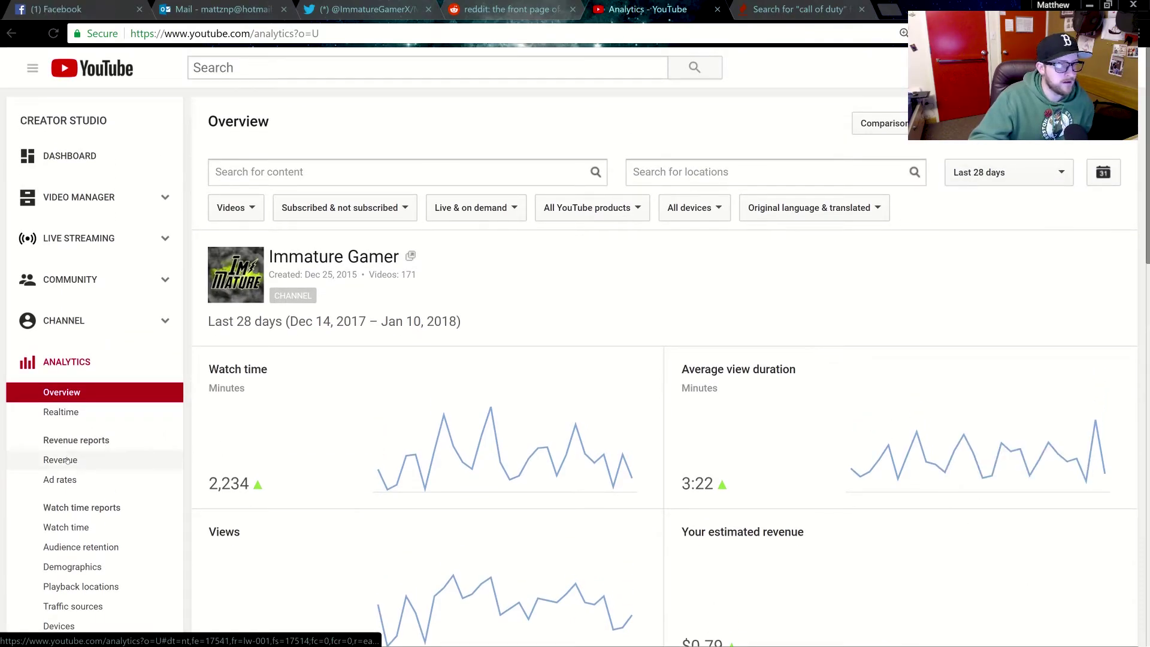
{"action": "left_click", "coordinate": [63, 460]}
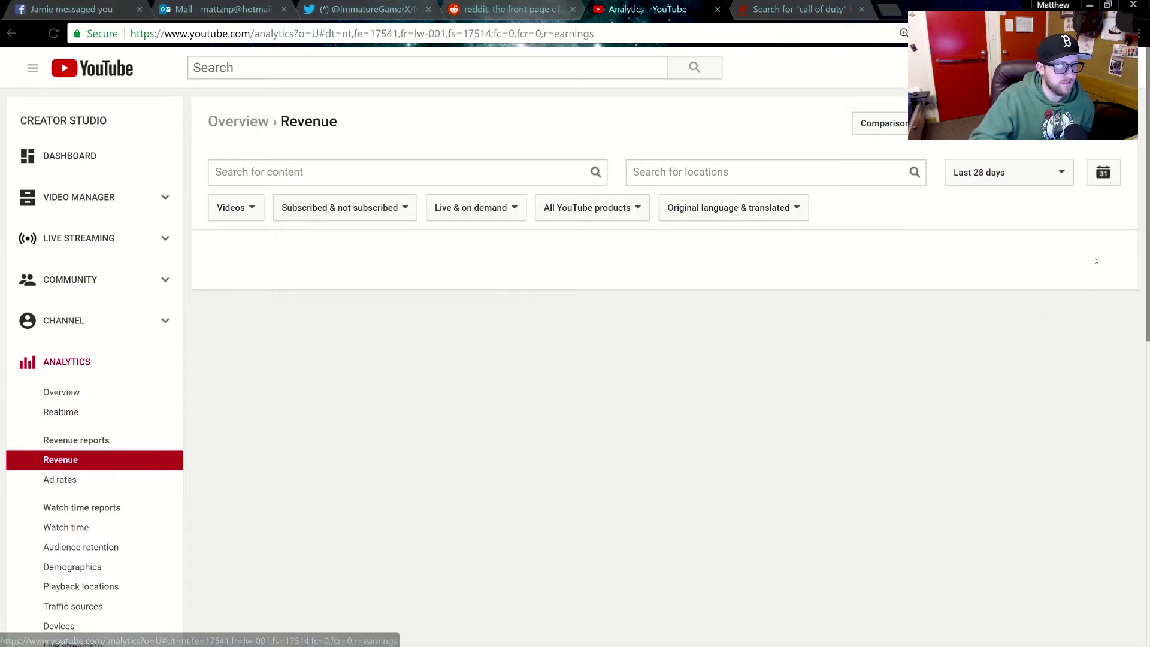
{"action": "left_click", "coordinate": [1041, 181]}
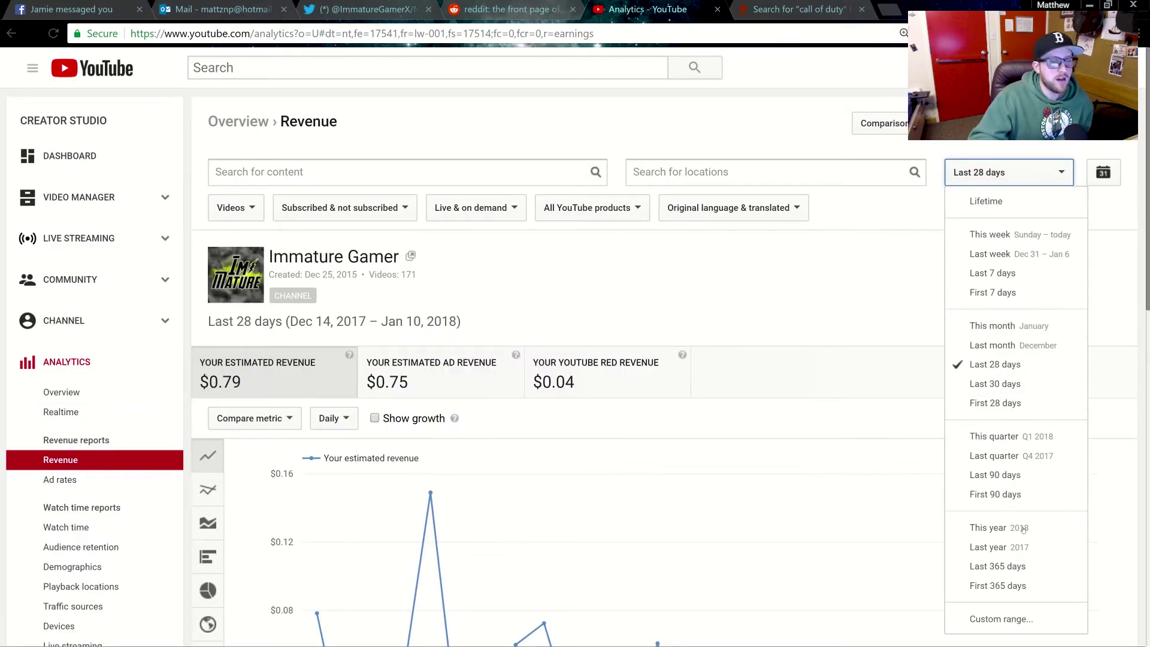
{"action": "scroll", "coordinate": [1017, 536], "scroll_direction": "down", "scroll_amount": 1}
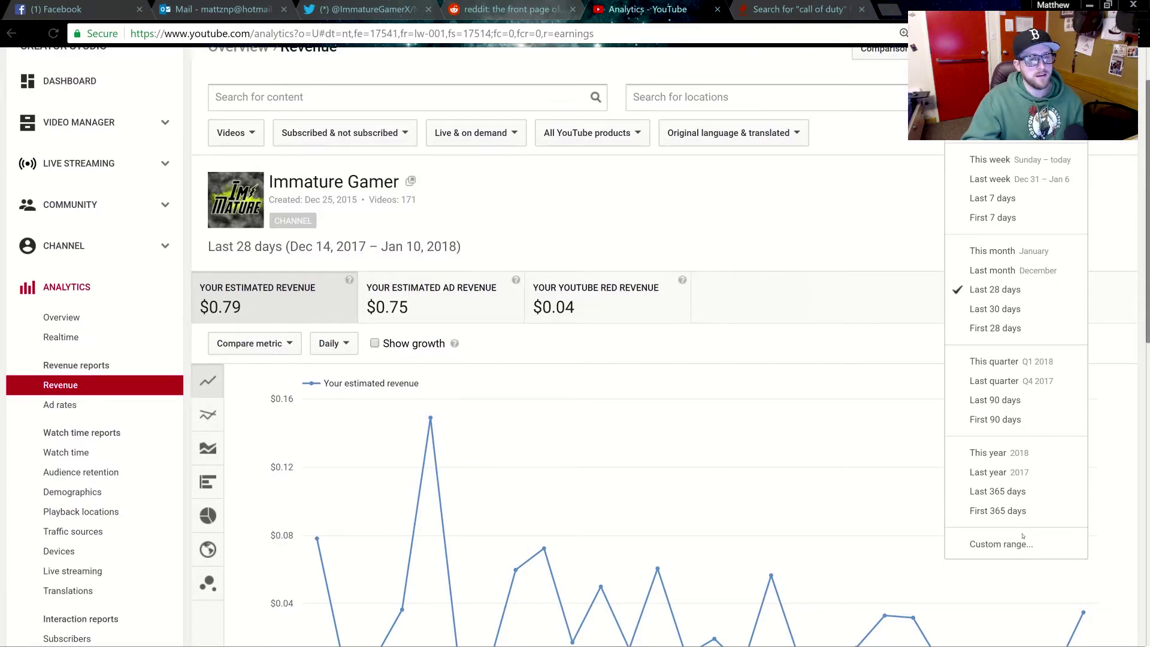
{"action": "left_click", "coordinate": [994, 129]}
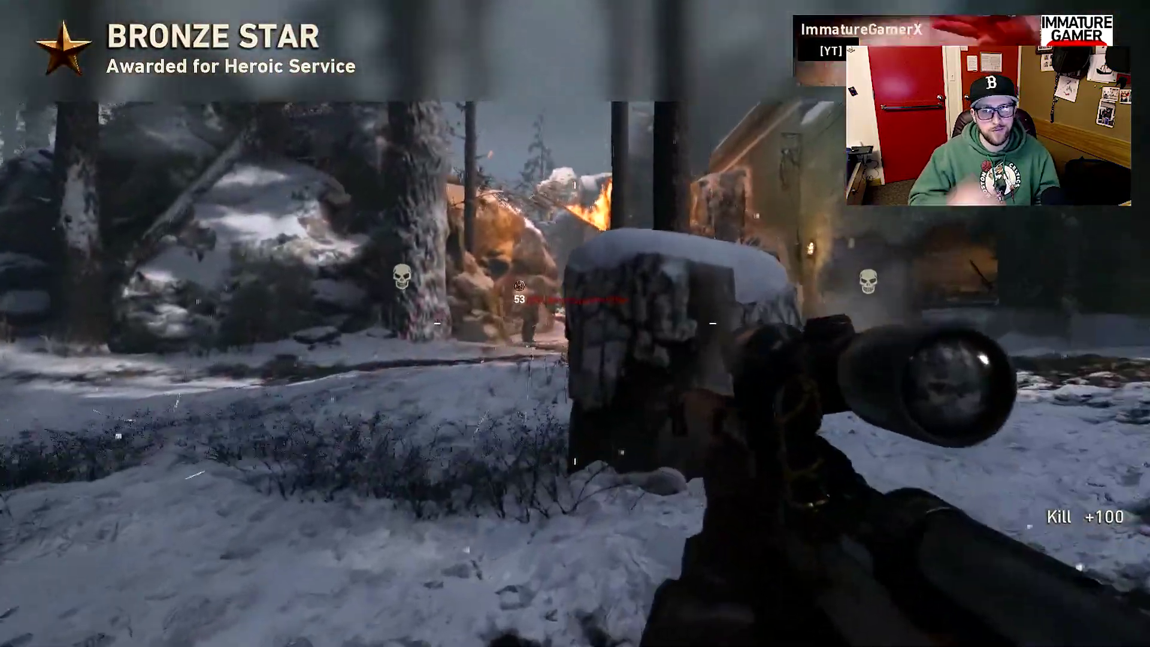
{"action": "right_click", "coordinate": [575, 324]}
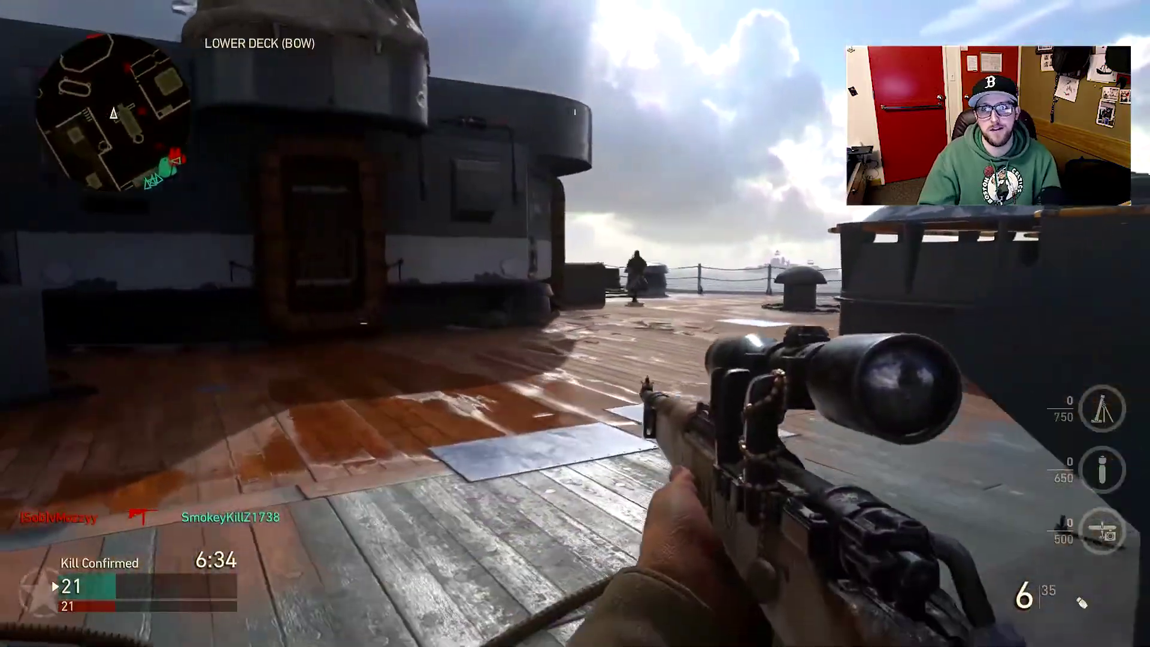
{"action": "right_click", "coordinate": [574, 323]}
{"action": "left_click", "coordinate": [575, 324]}
{"action": "right_click", "coordinate": [575, 324]}
{"action": "left_click", "coordinate": [575, 324]}
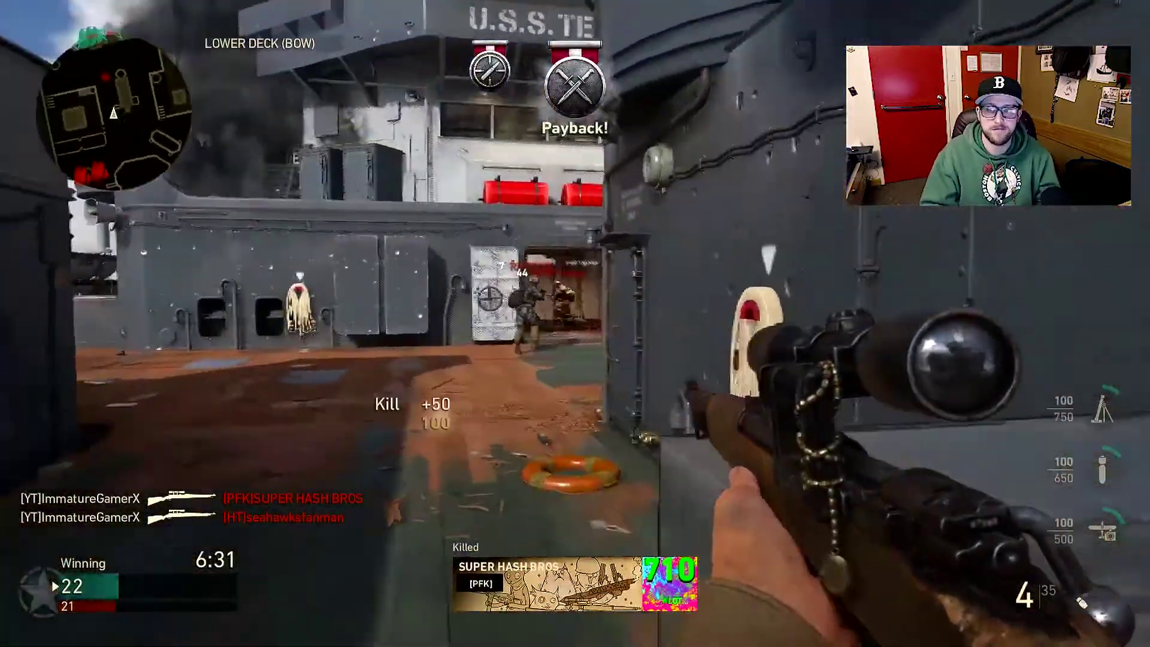
{"action": "right_click", "coordinate": [575, 323]}
{"action": "left_click", "coordinate": [575, 323]}
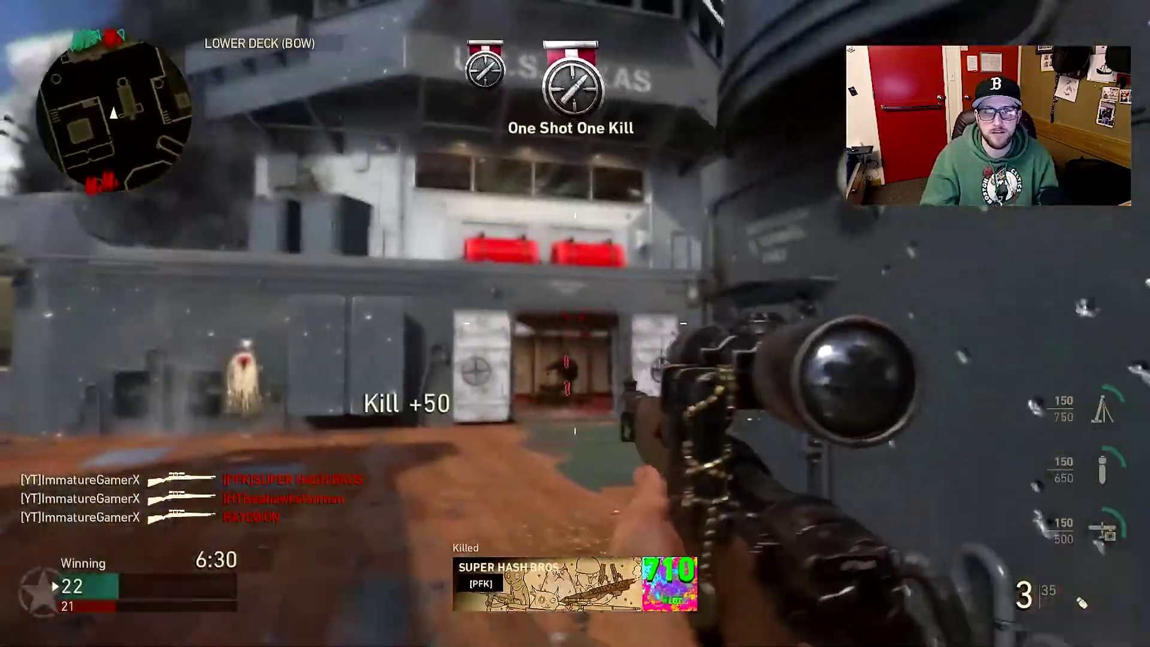